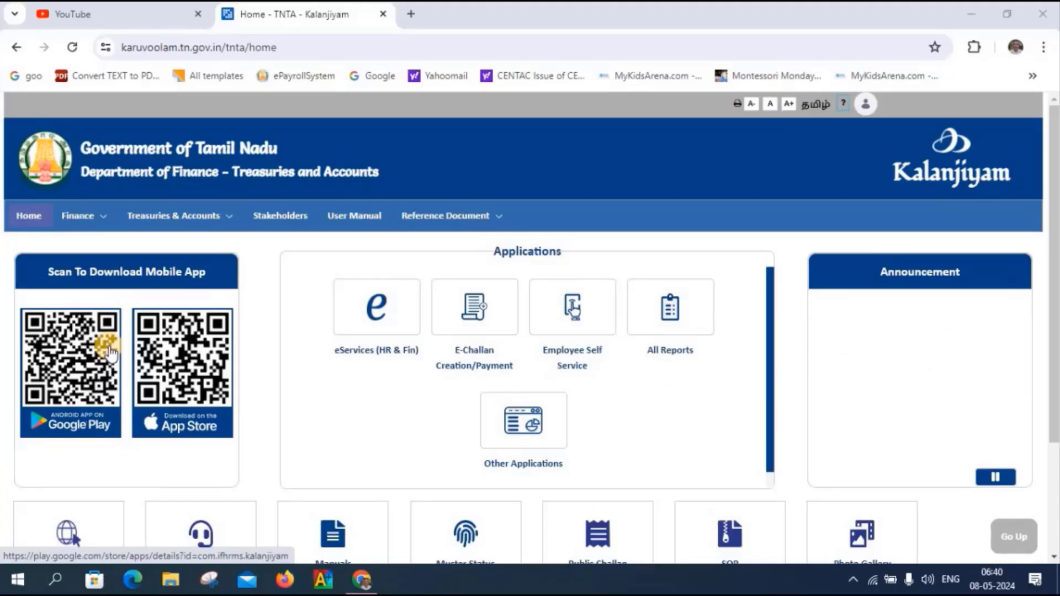
- Go through eServices, GTN Human Resources and Leave Process to the Encashment of UEL on PA employee search
click(362, 309)
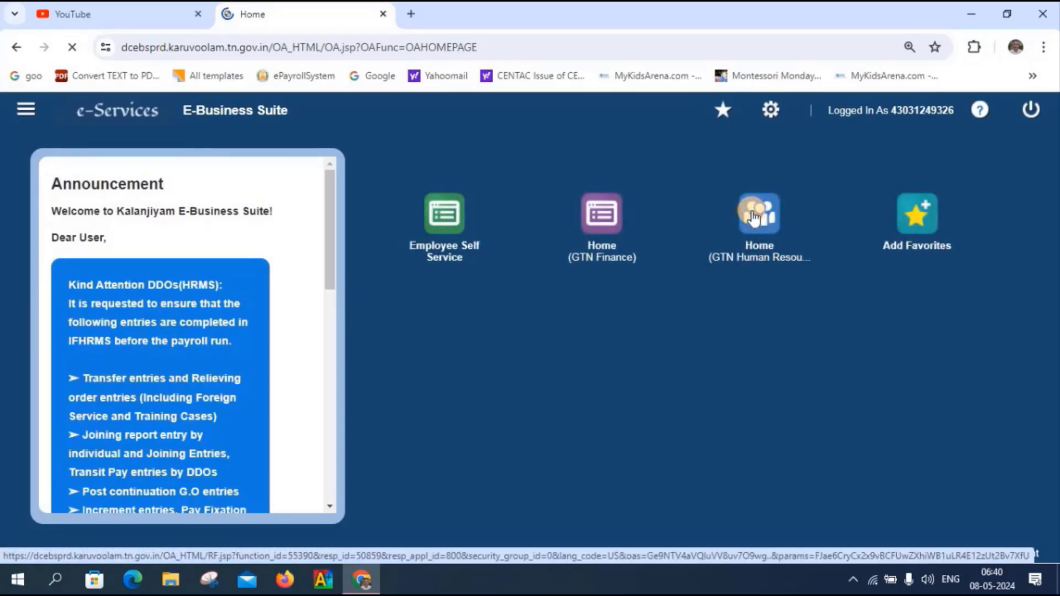
click(753, 217)
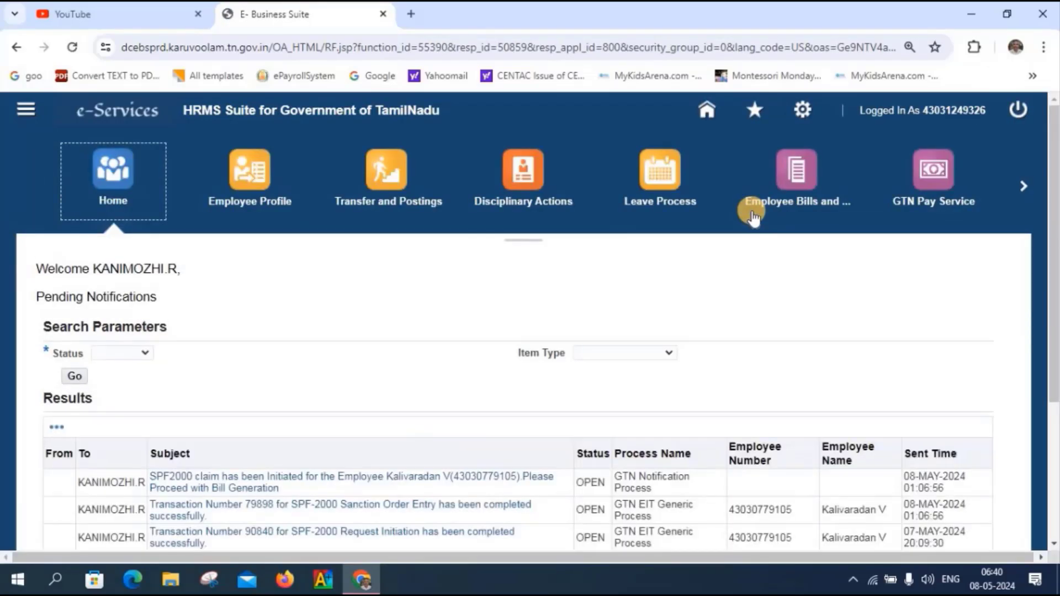
click(664, 173)
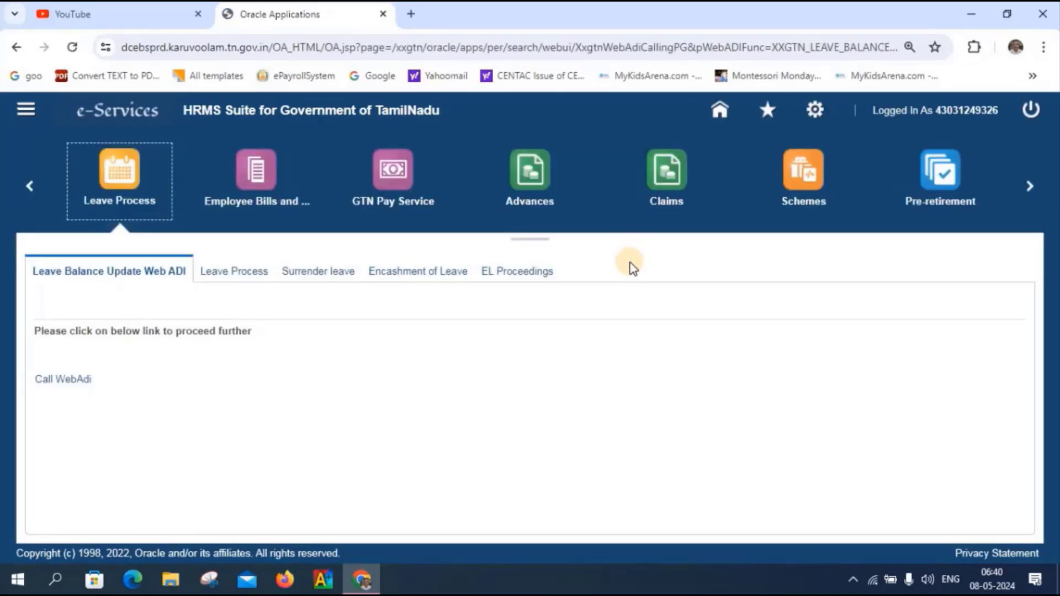
click(411, 279)
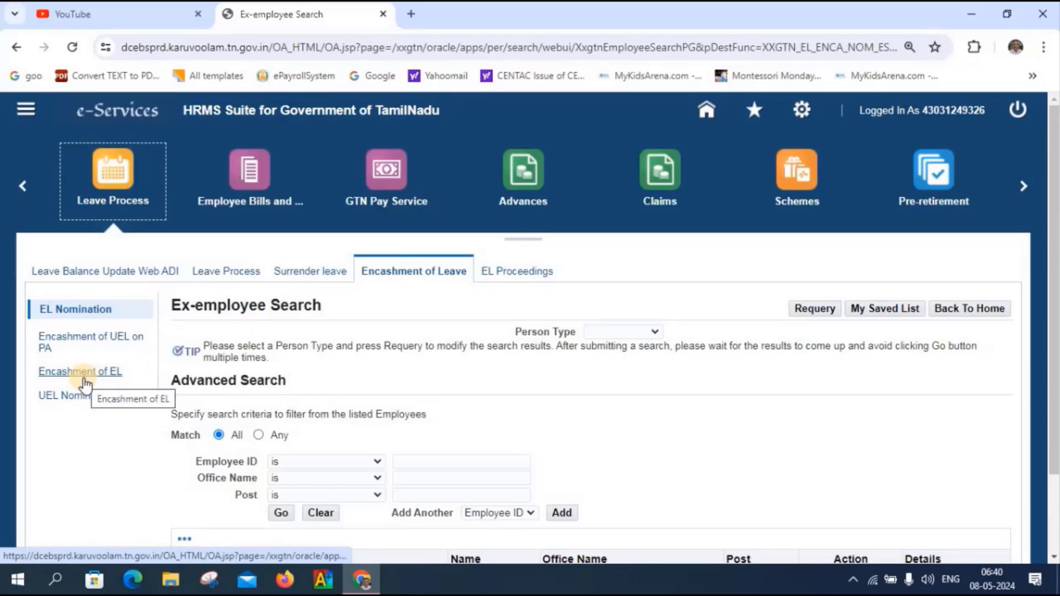
click(60, 345)
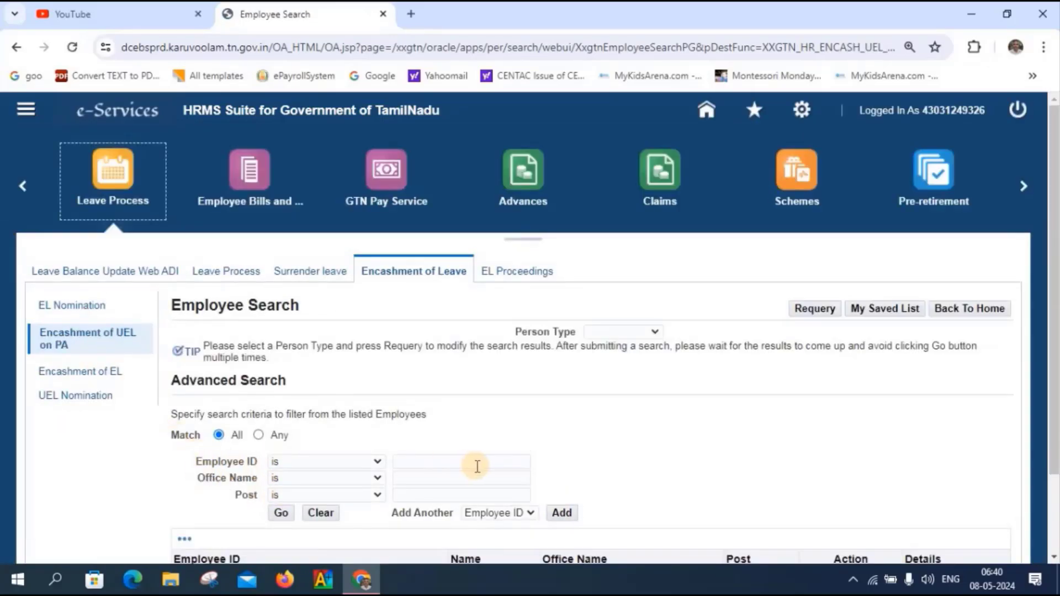
- Search by the ex-employee's ID and open their Encashment of Unearned leave on PA details
click(459, 474)
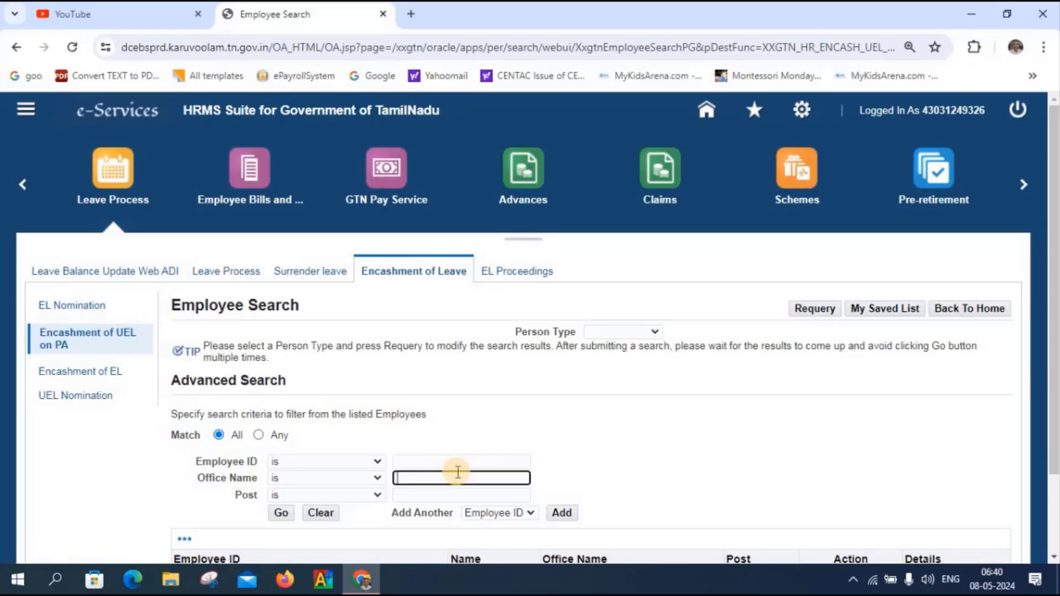
click(445, 462)
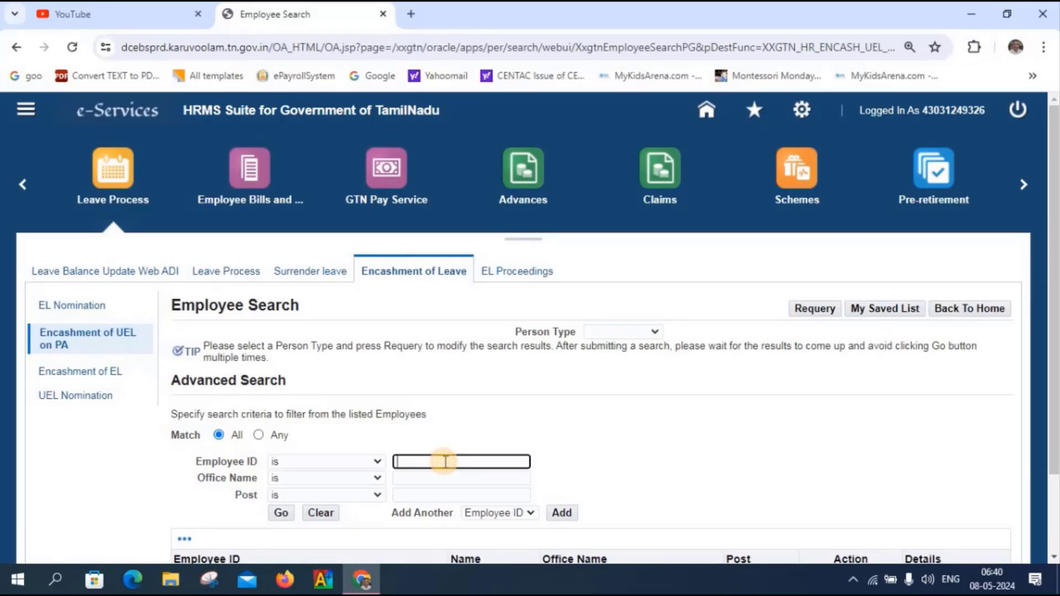
click(445, 462)
text(430)
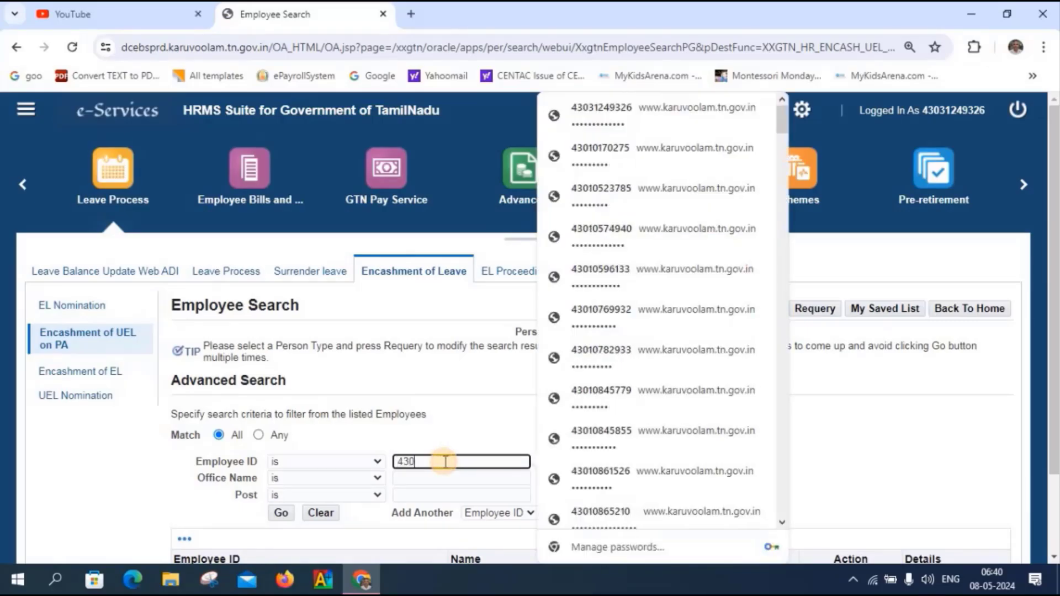
text(30)
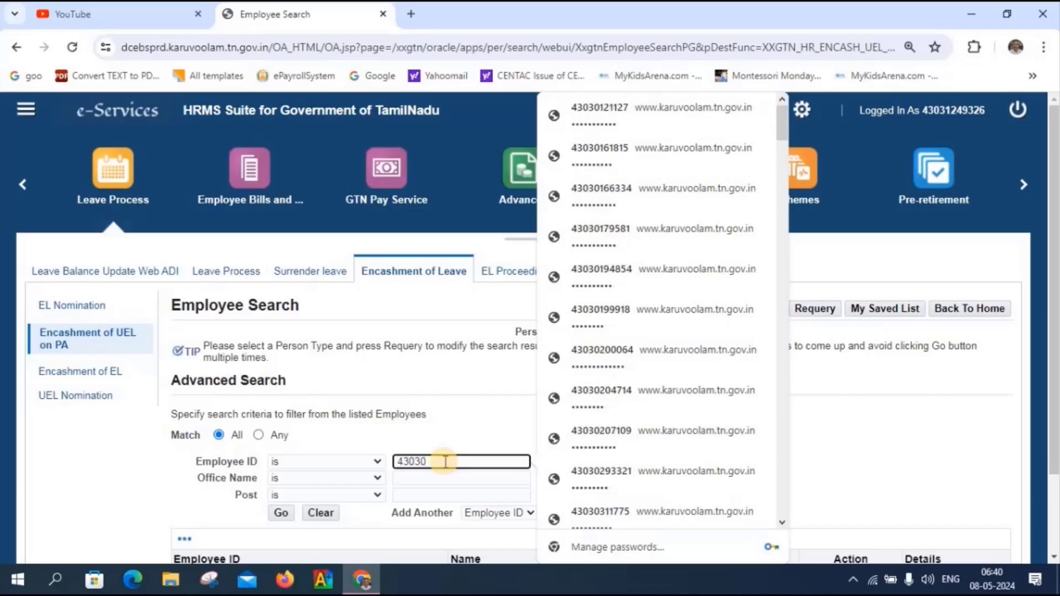
text(779105)
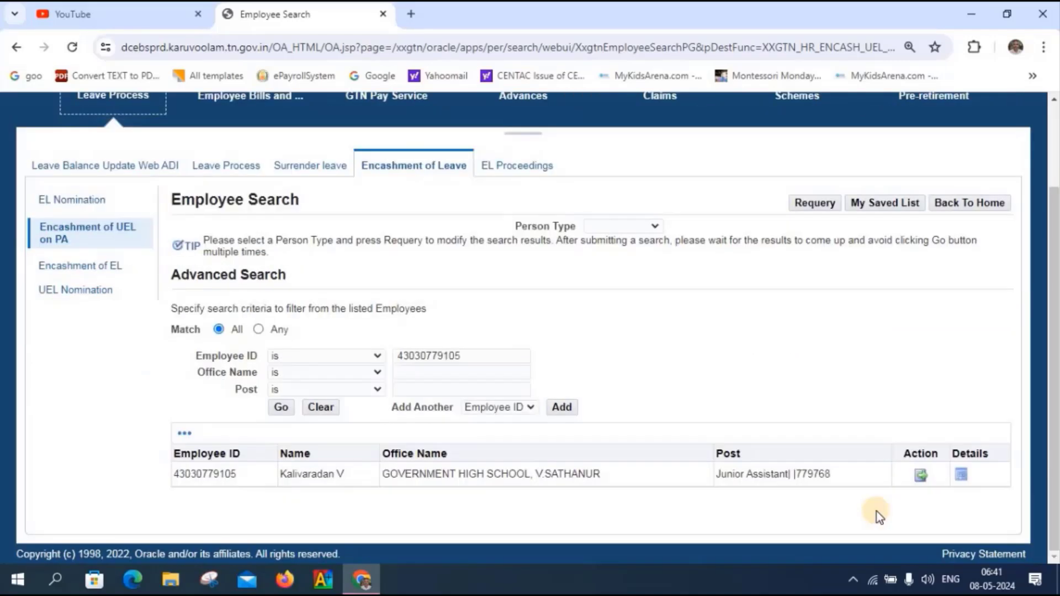
click(920, 475)
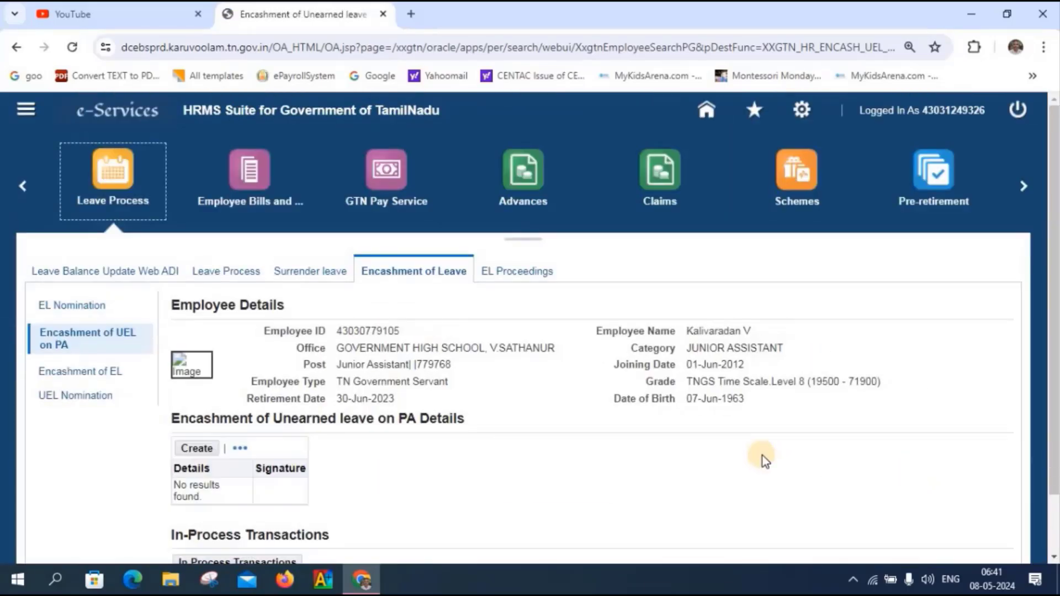
- Create a new Unearned leave on PA encashment entry with Beneficiary Type set to Employee
click(191, 450)
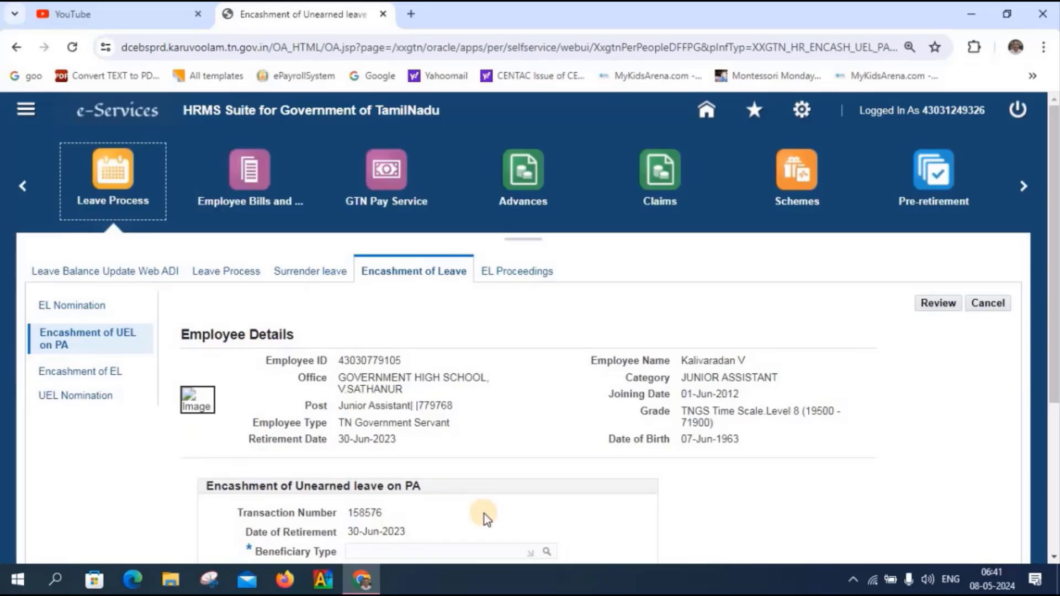
scroll(485, 514, down, 2)
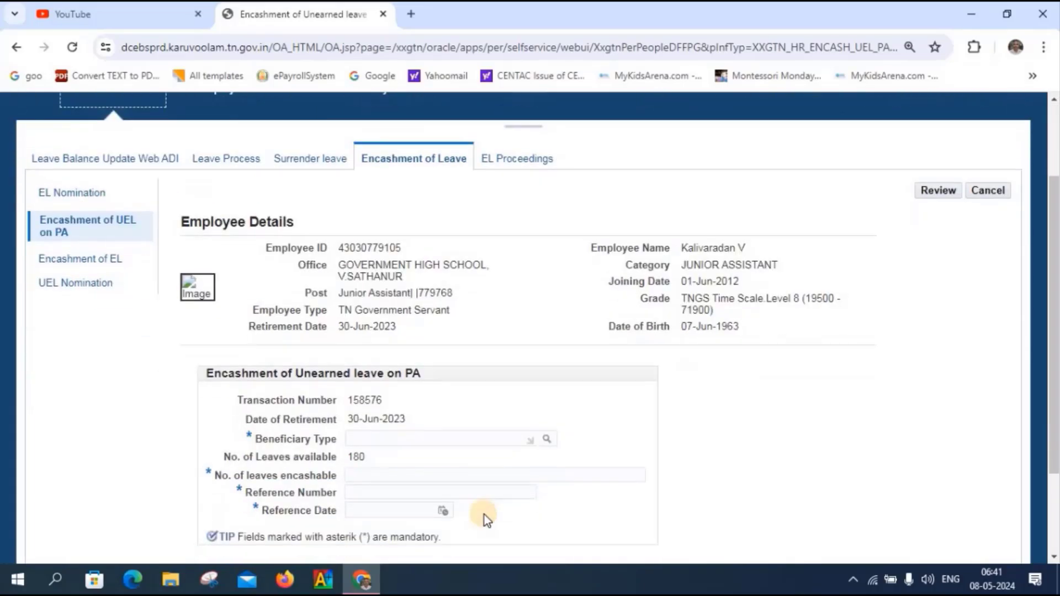
scroll(485, 514, down, 1)
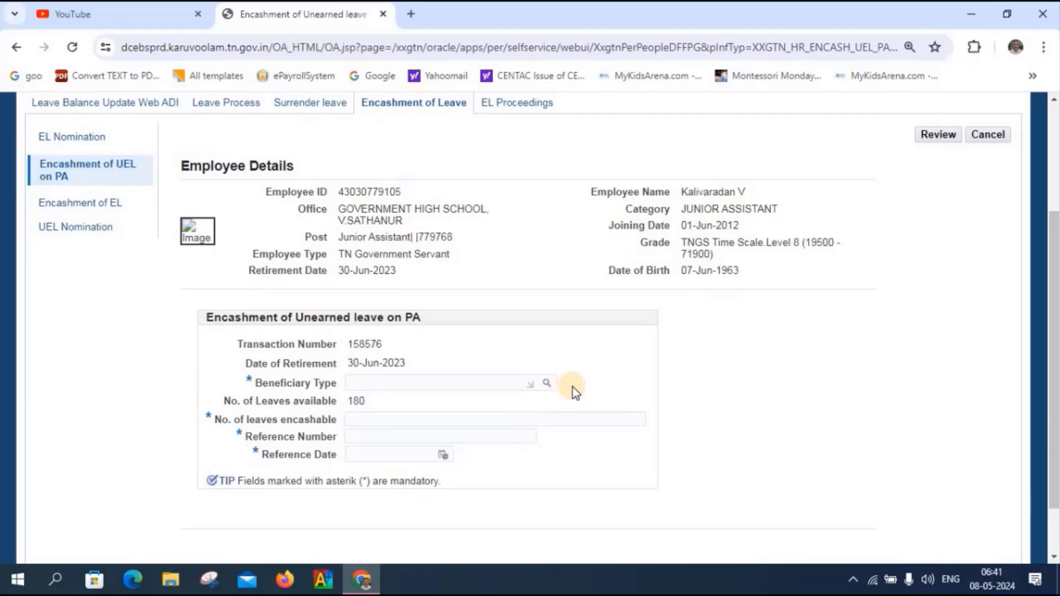
click(547, 385)
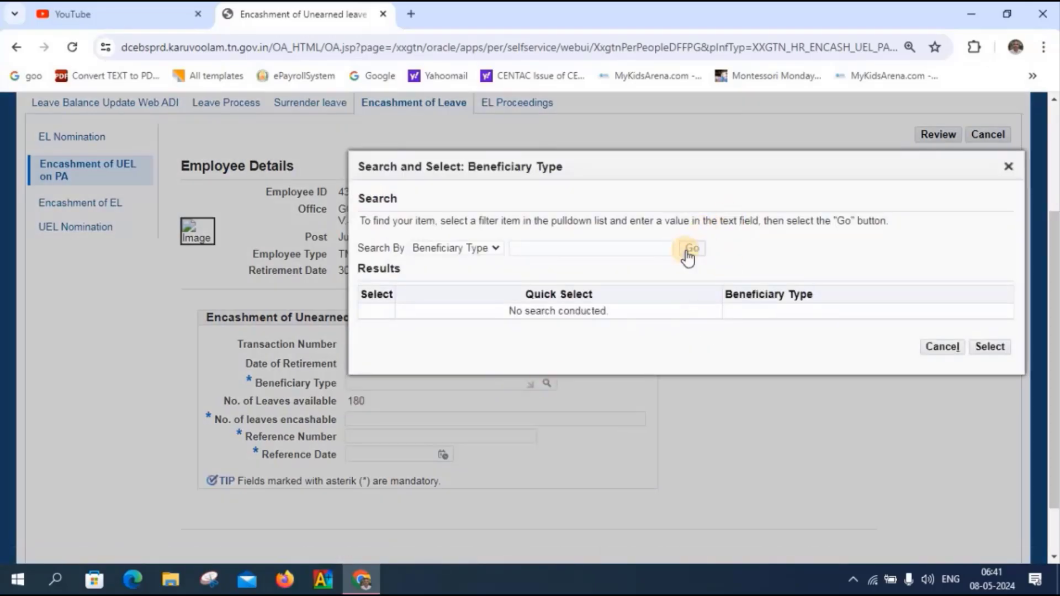
click(691, 249)
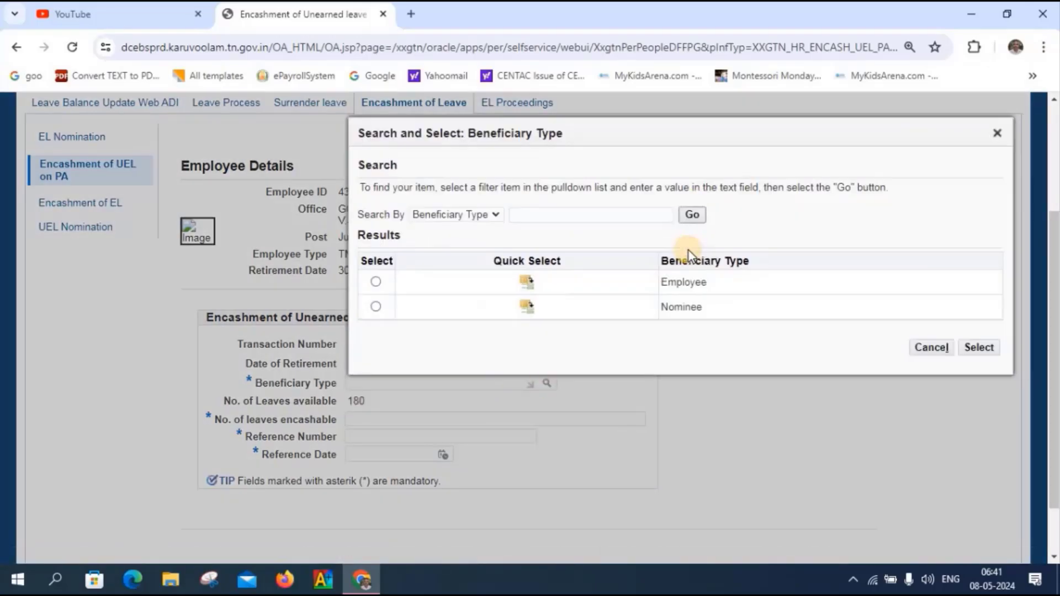
click(523, 283)
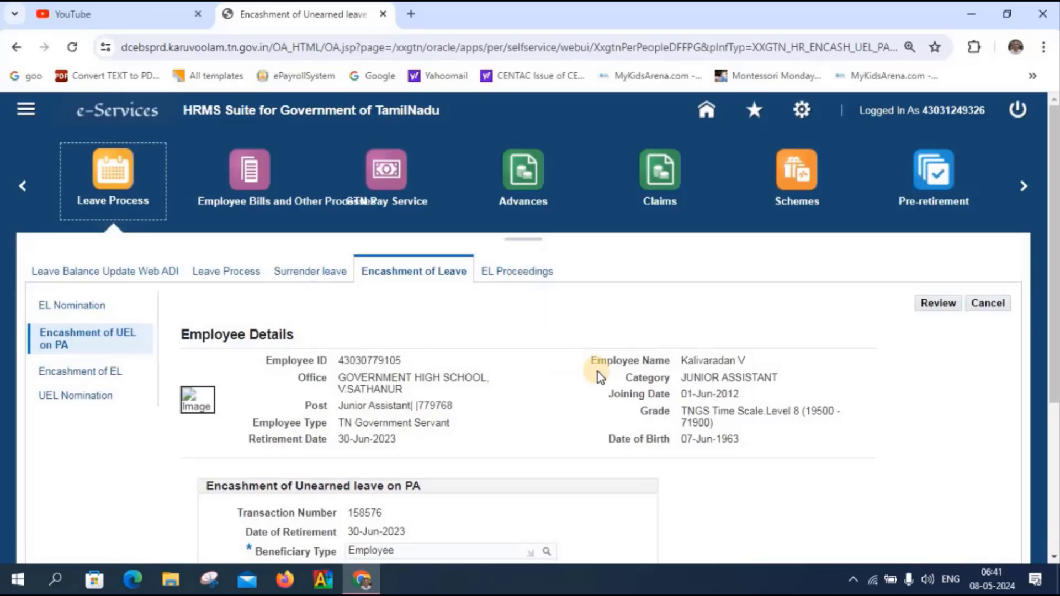
scroll(597, 372, down, 3)
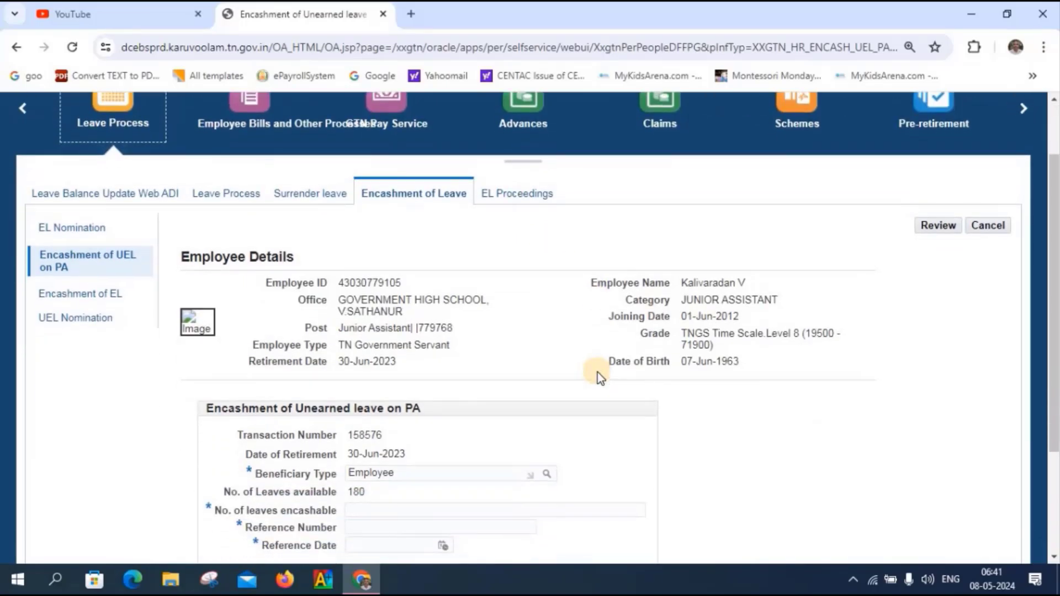
scroll(597, 372, down, 1)
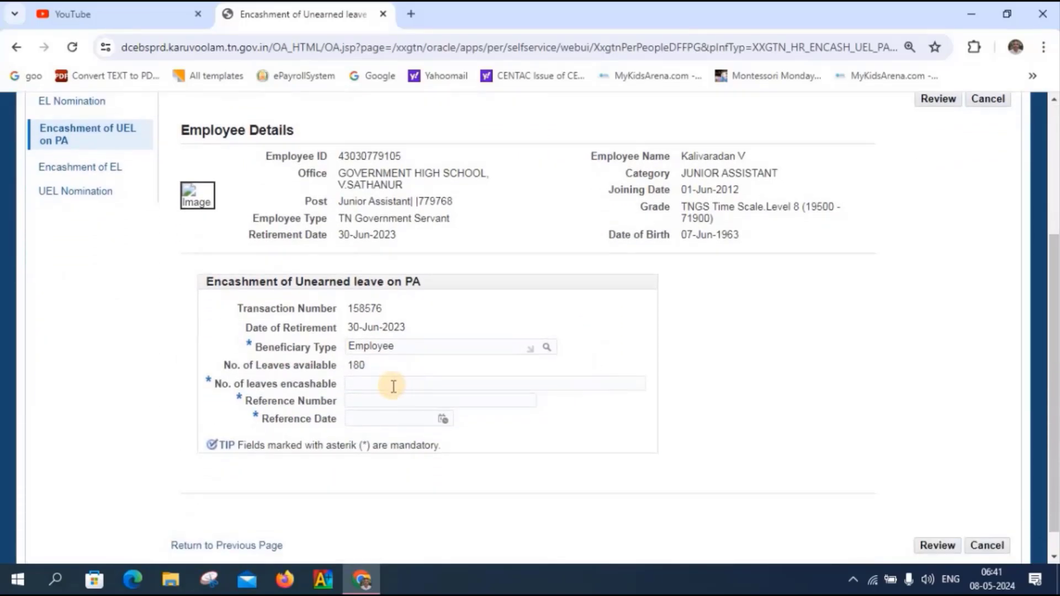
- Enter 90 leaves encashable, Reference Number 43 and Reference Date 07-May-2024
click(392, 386)
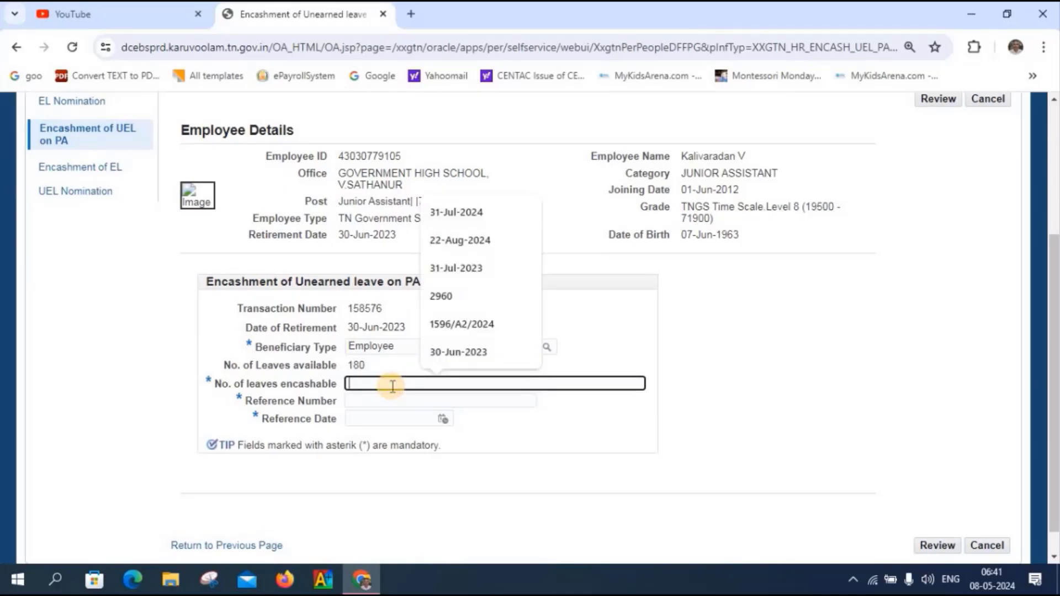
text(90)
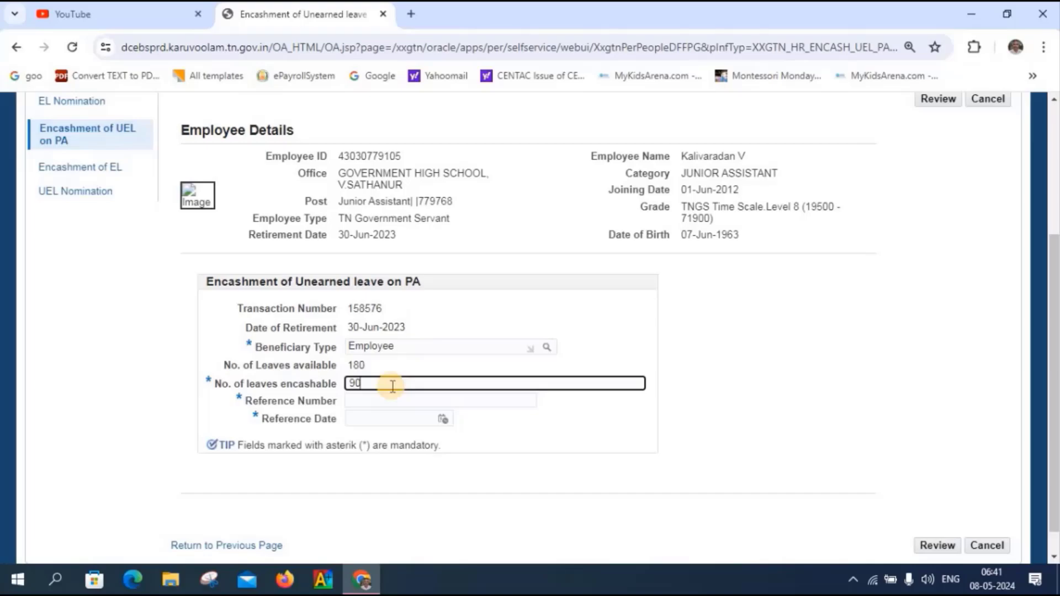
key(Tab)
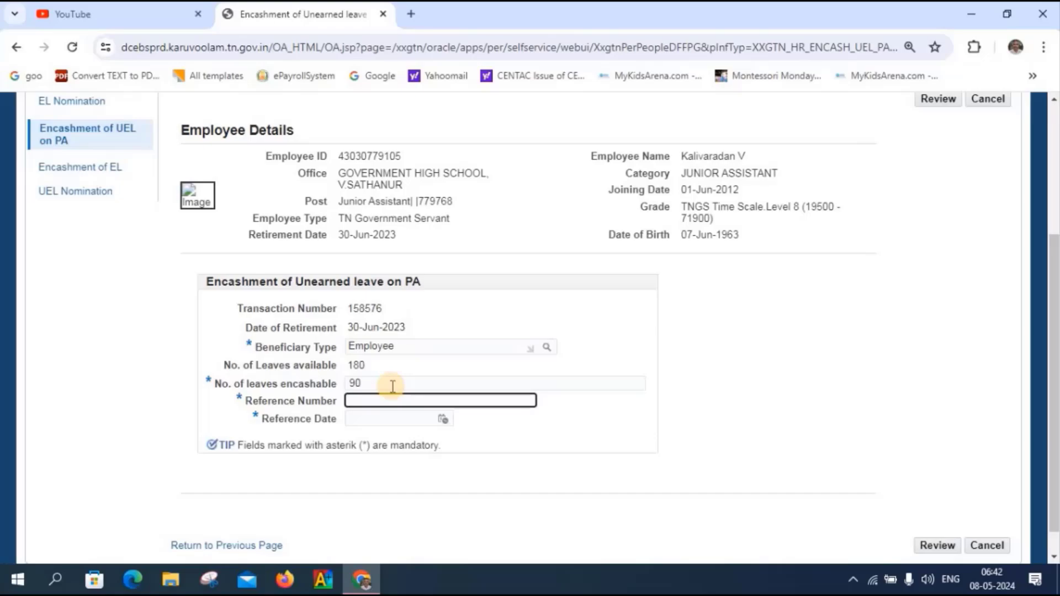
text(43)
key(Tab)
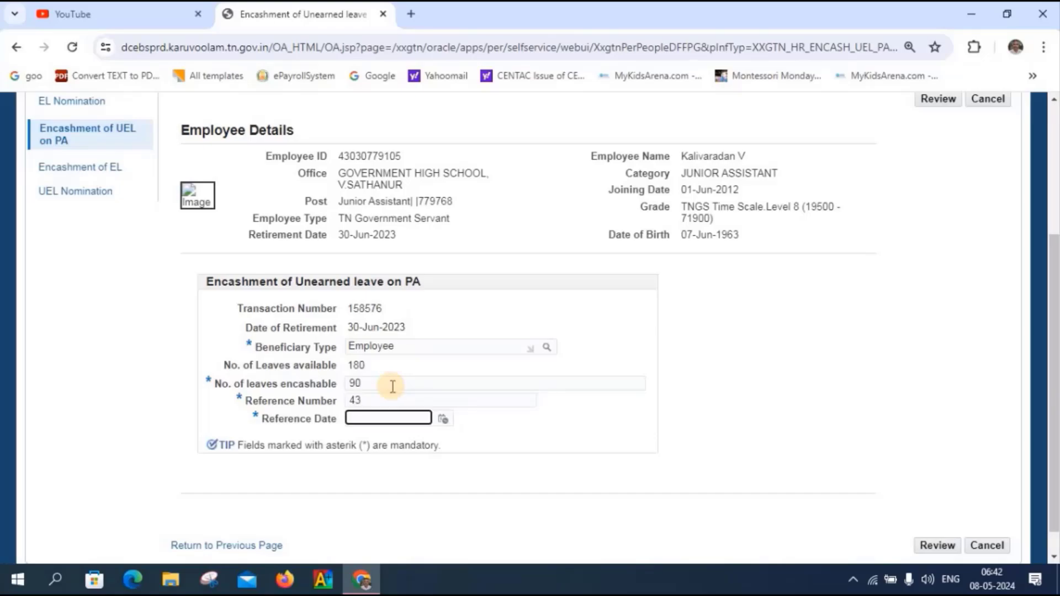
click(442, 422)
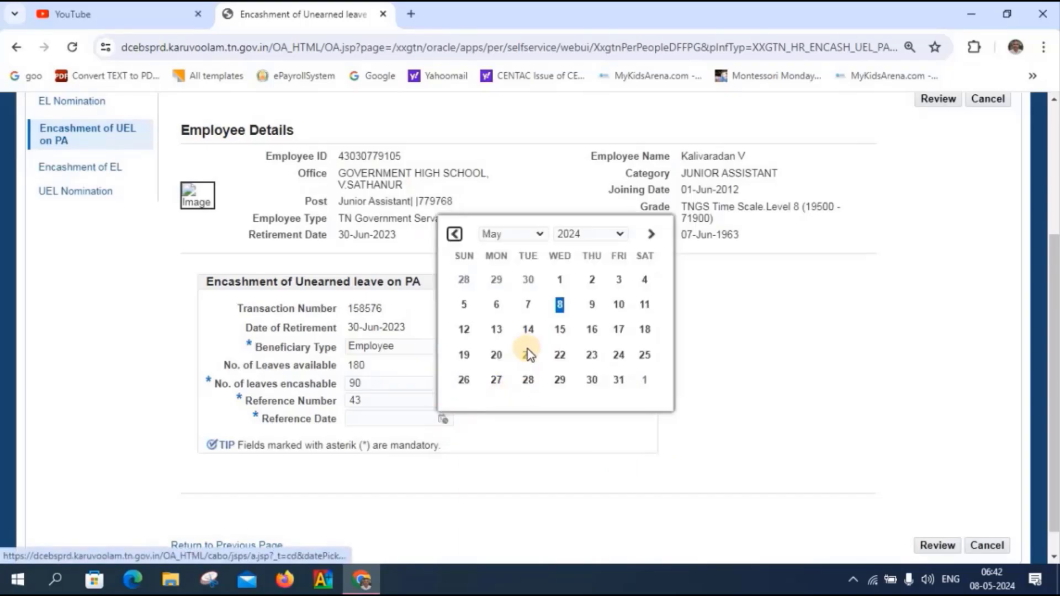
click(531, 311)
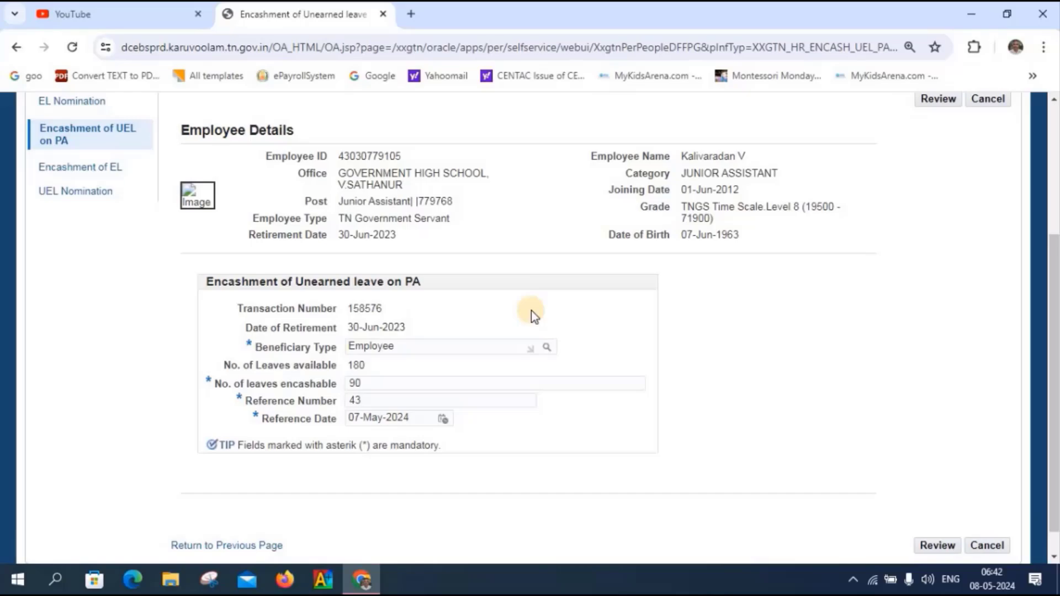
click(591, 397)
- Choose Common Approval Group - SR - 10466 as approver and submit the encashment request
click(941, 546)
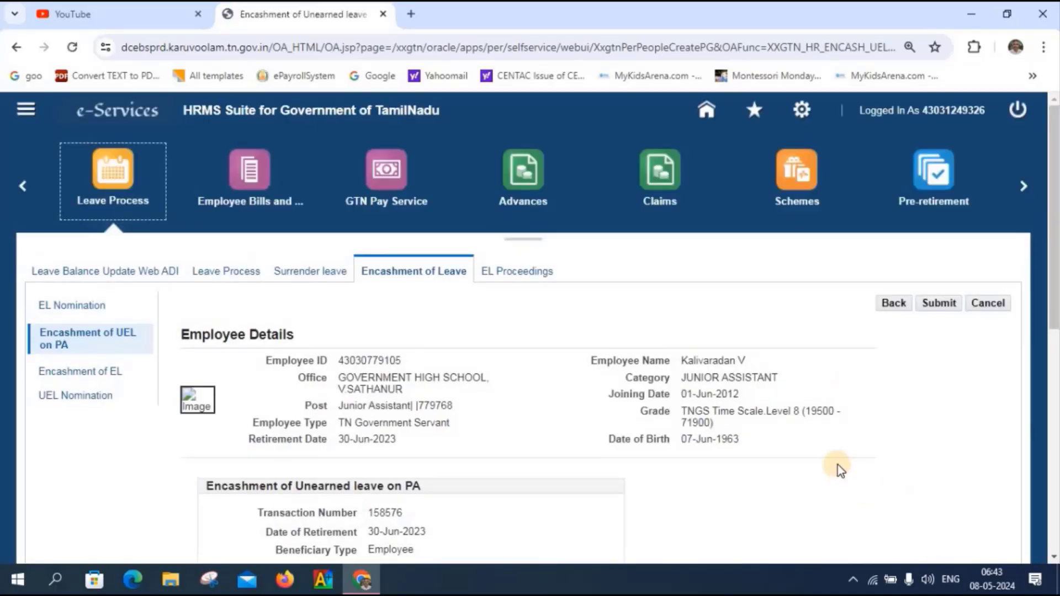
scroll(837, 465, down, 4)
scroll(837, 465, down, 5)
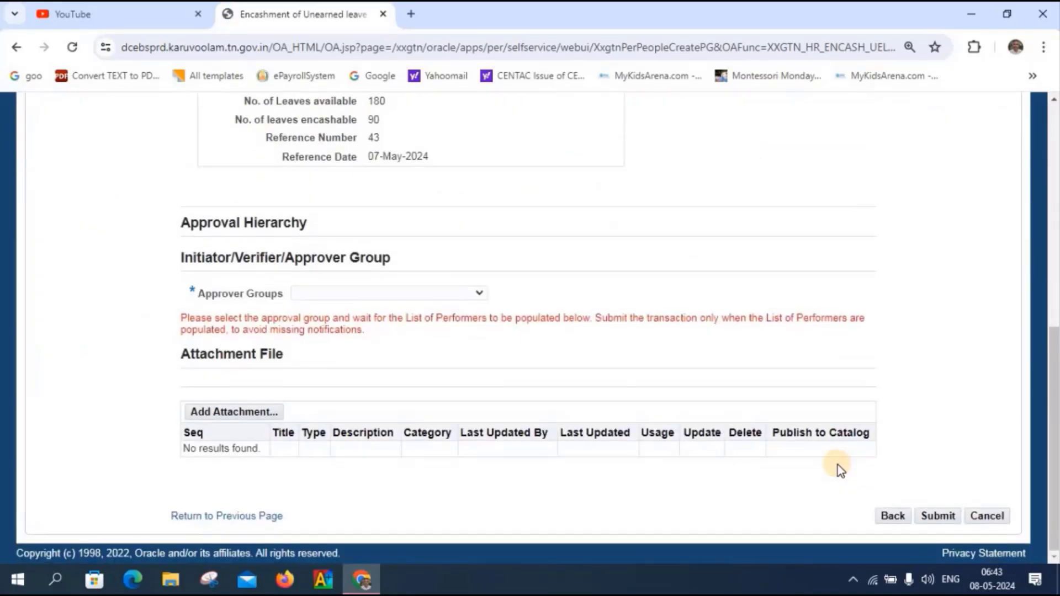
click(480, 294)
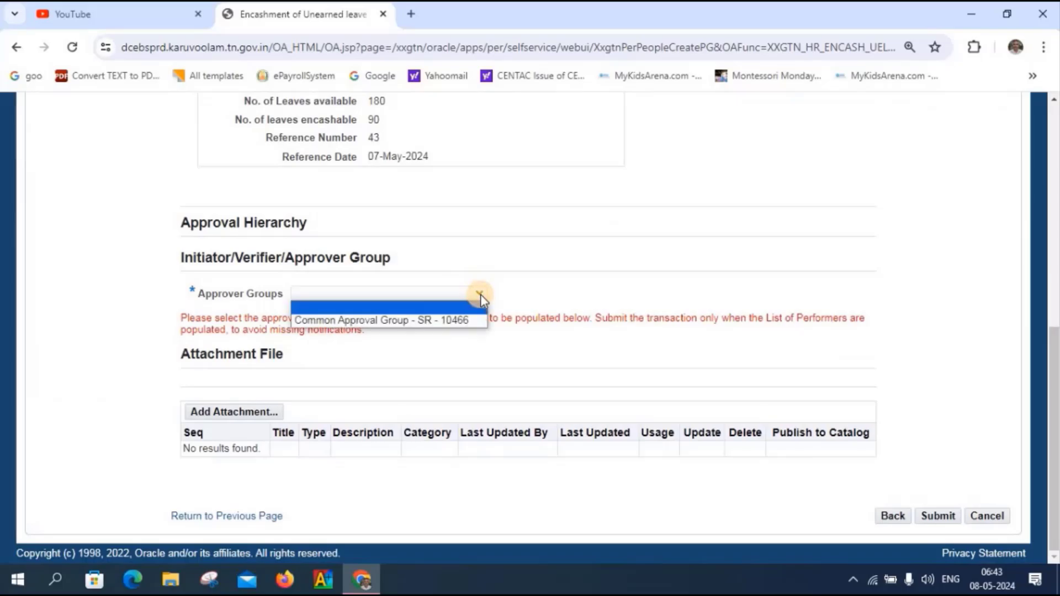
click(446, 321)
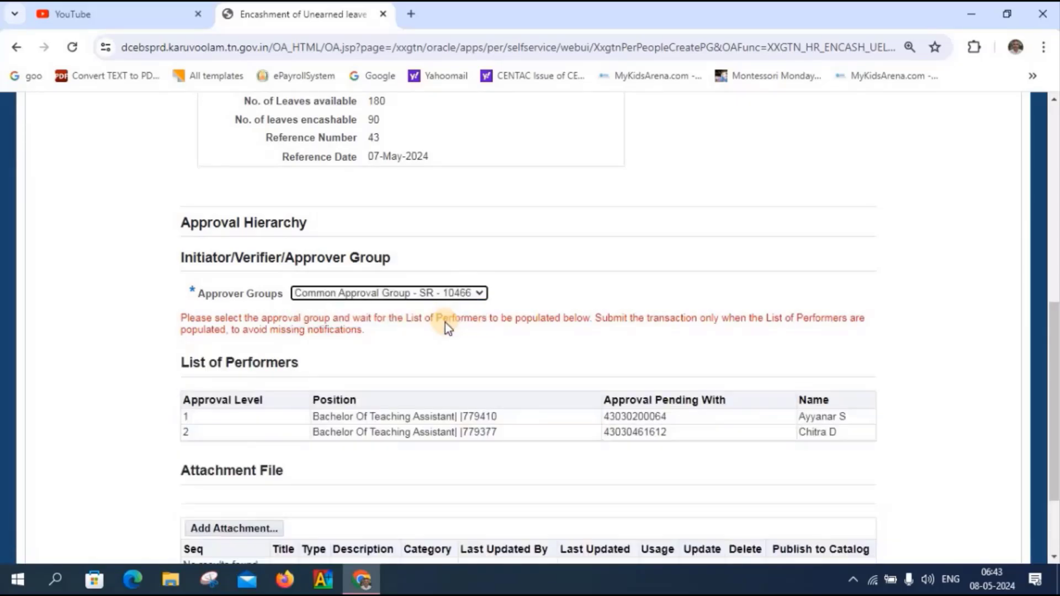
scroll(578, 425, down, 2)
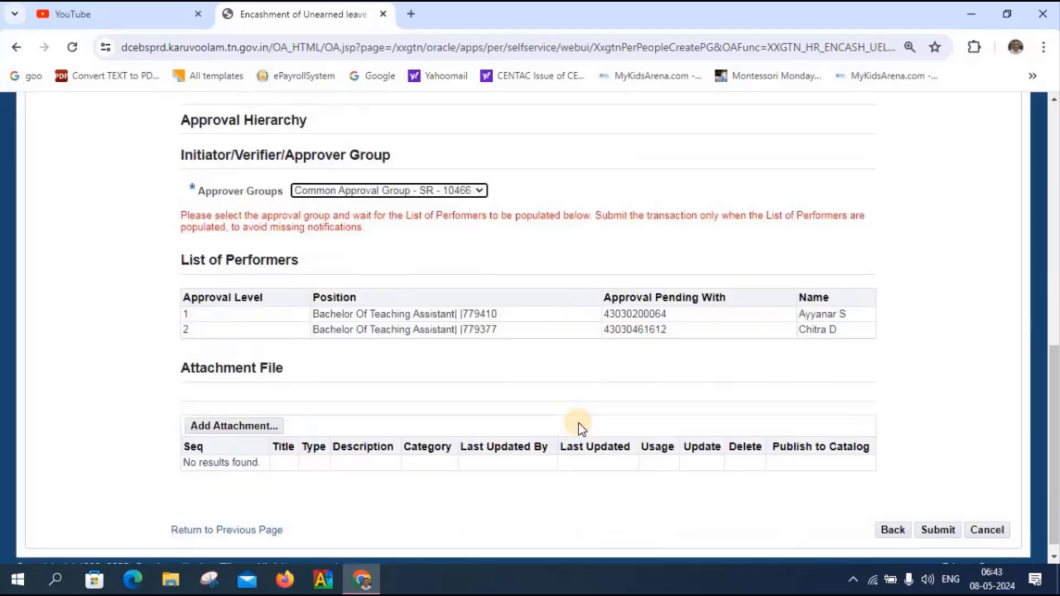
click(938, 516)
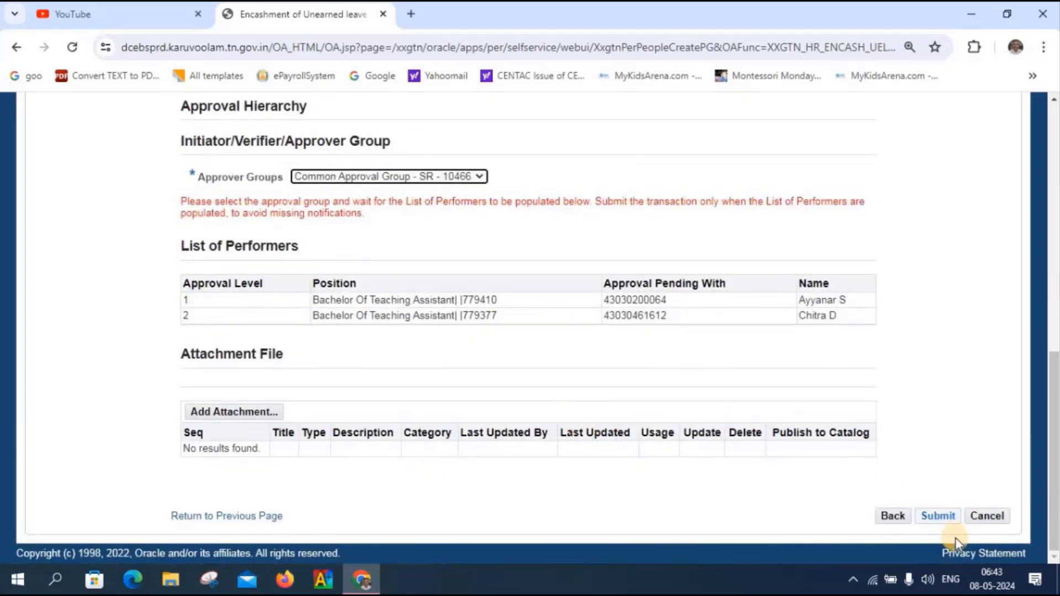
click(937, 517)
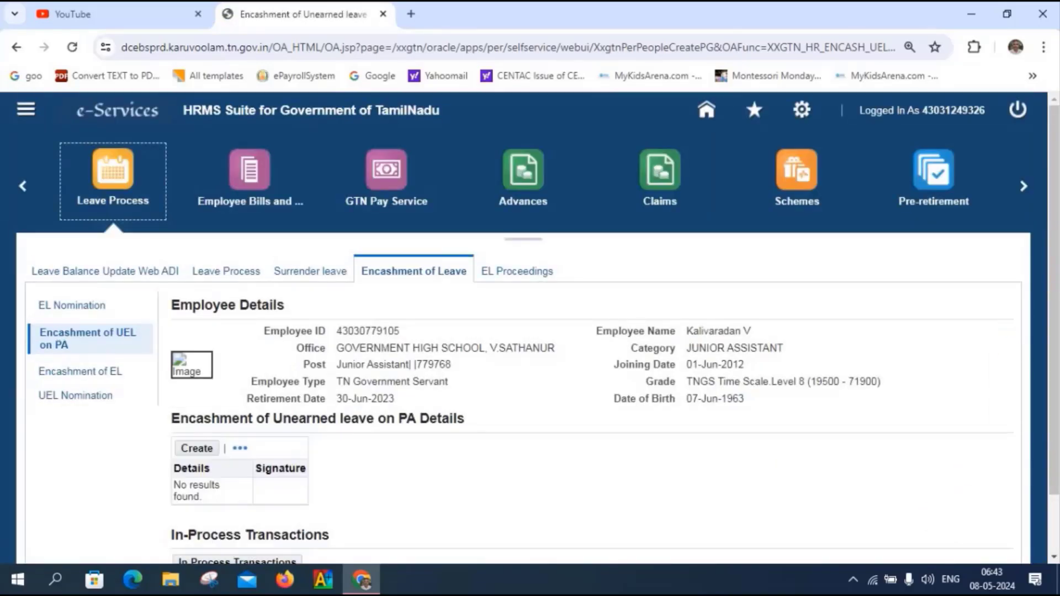
- Log out and sign in with the level-1 verifier's saved login
click(1018, 110)
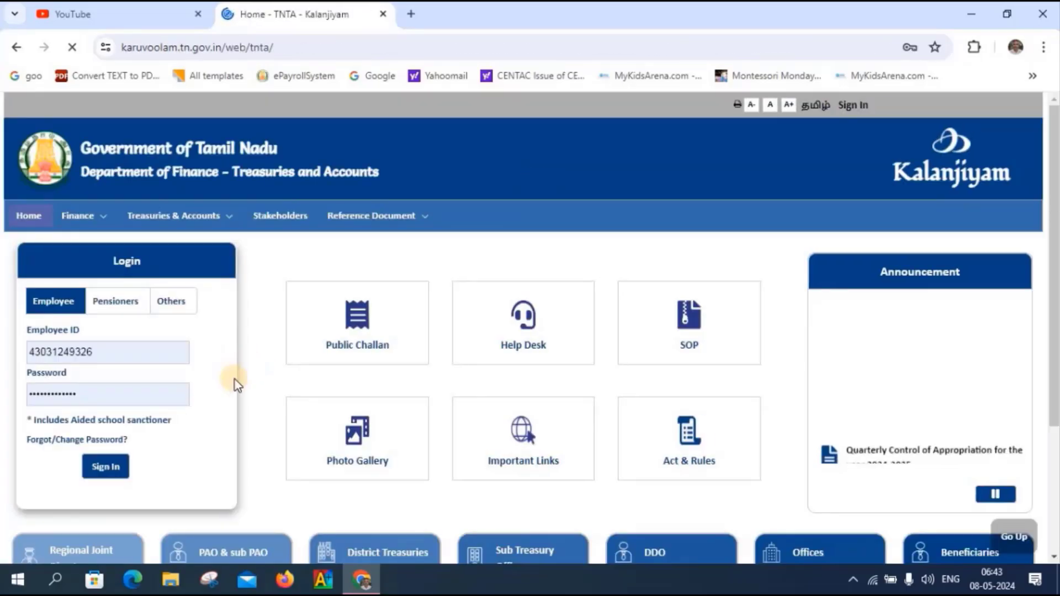
click(125, 354)
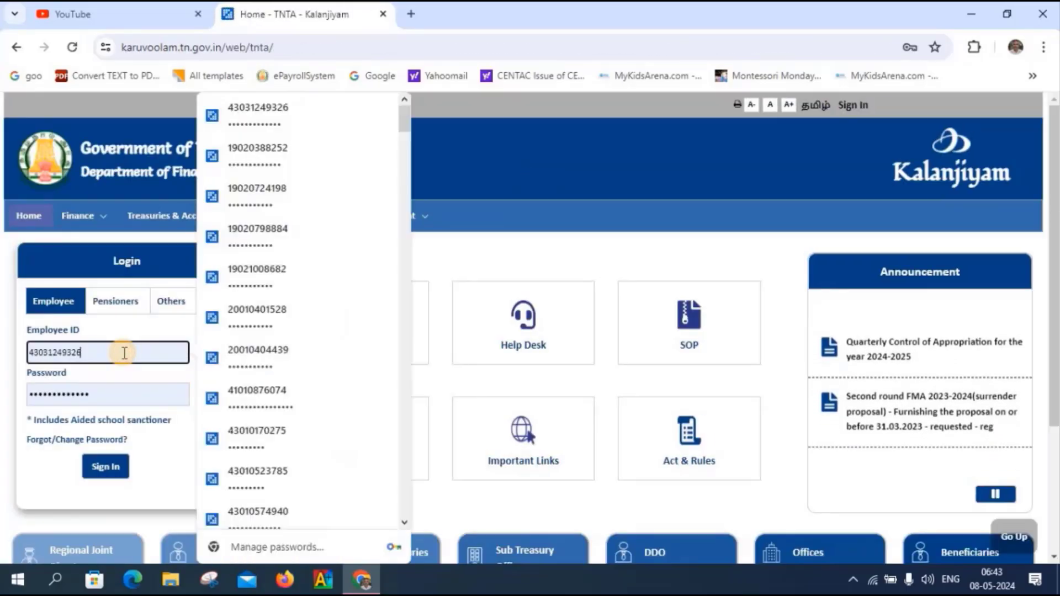
key(BackSpace)
key(BackSpace)
key(BackSpace)
key(BackSpace)
key(BackSpace)
key(BackSpace)
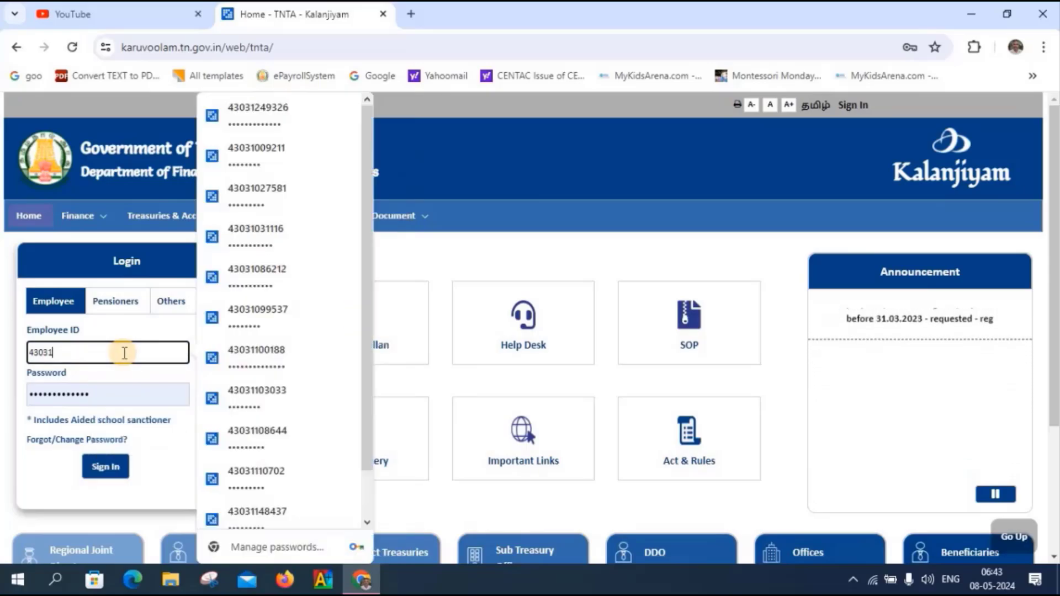
key(BackSpace)
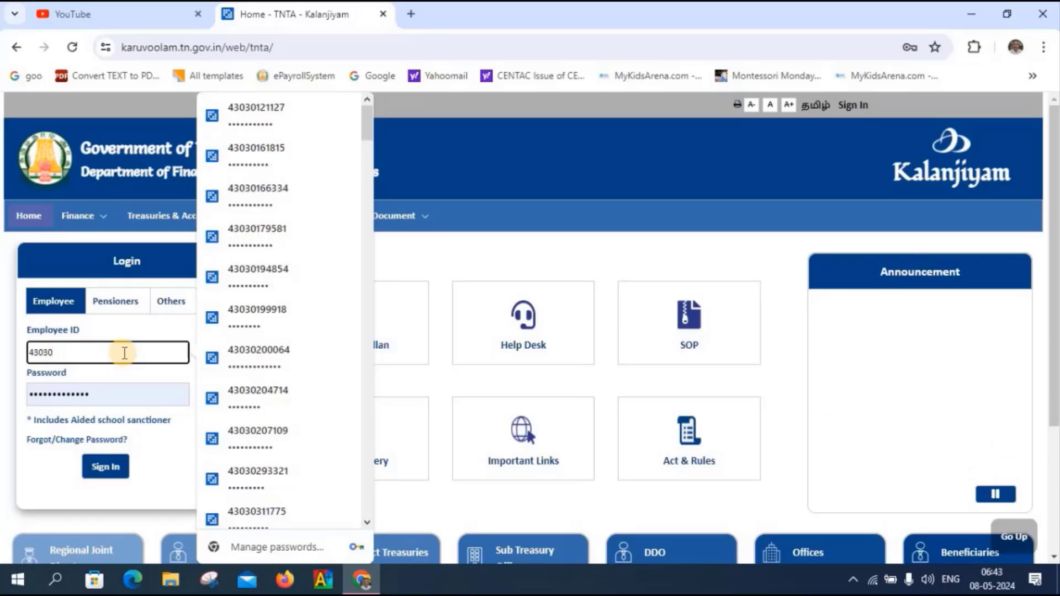
key(Escape)
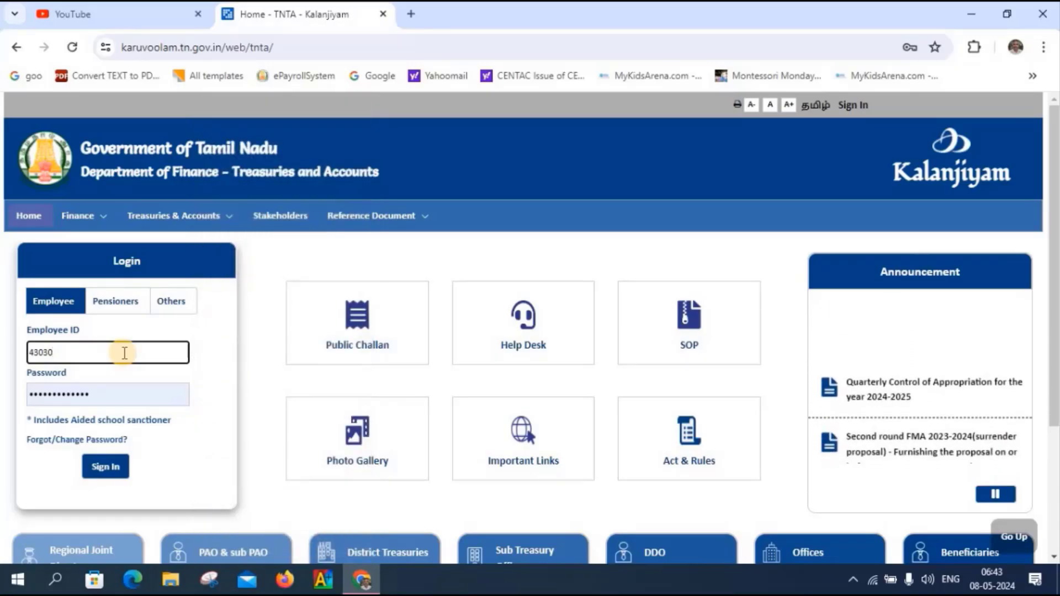
text(2)
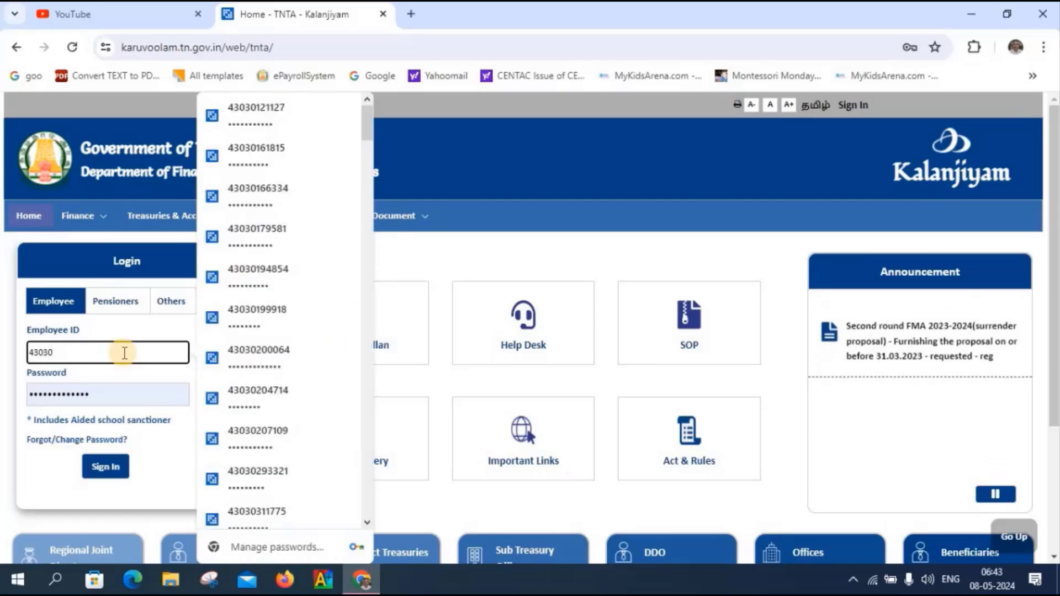
text(00064)
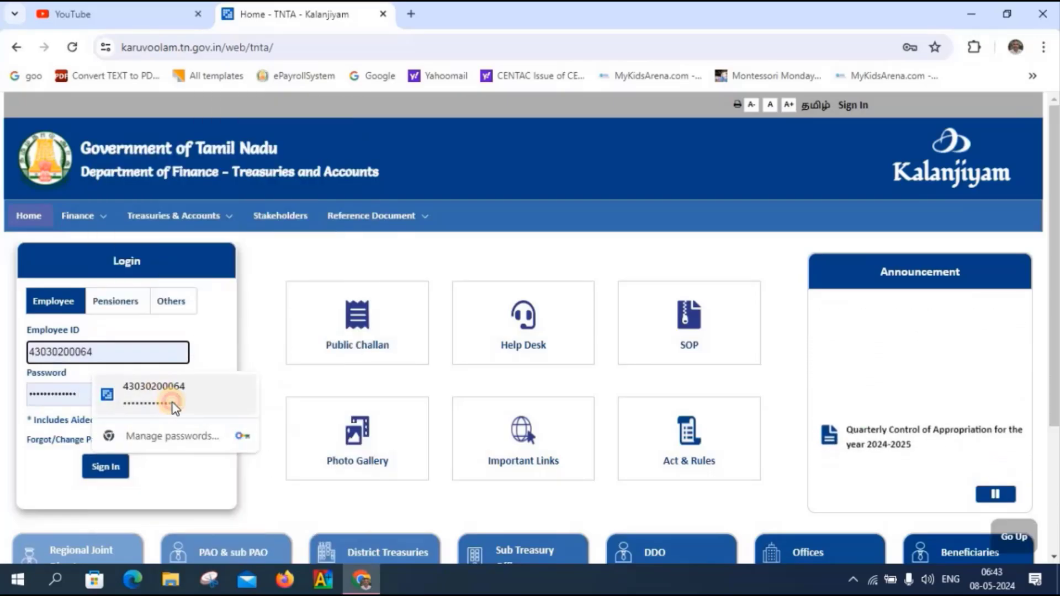
click(174, 407)
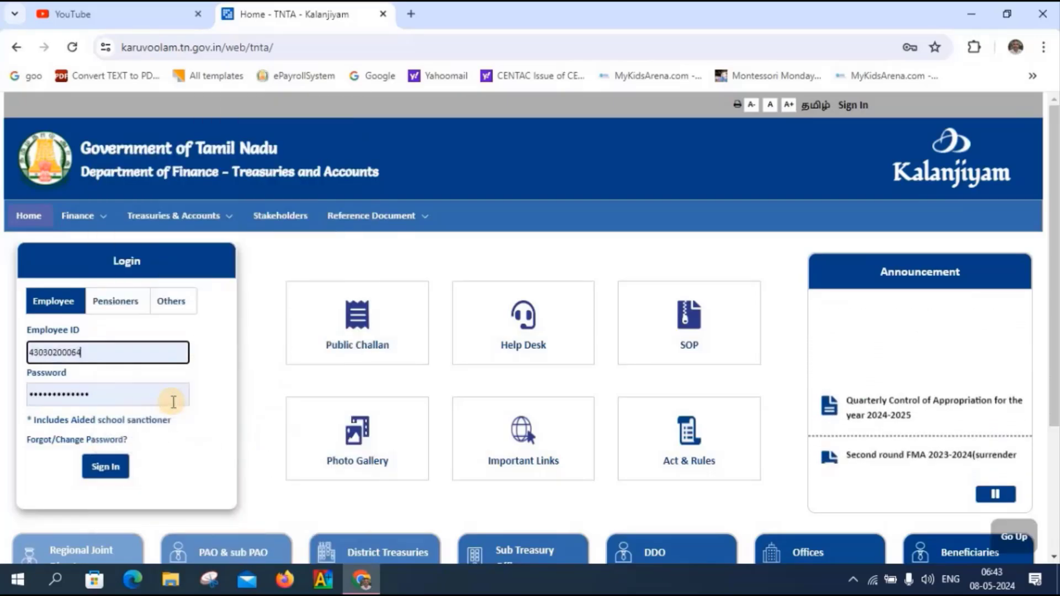
click(103, 466)
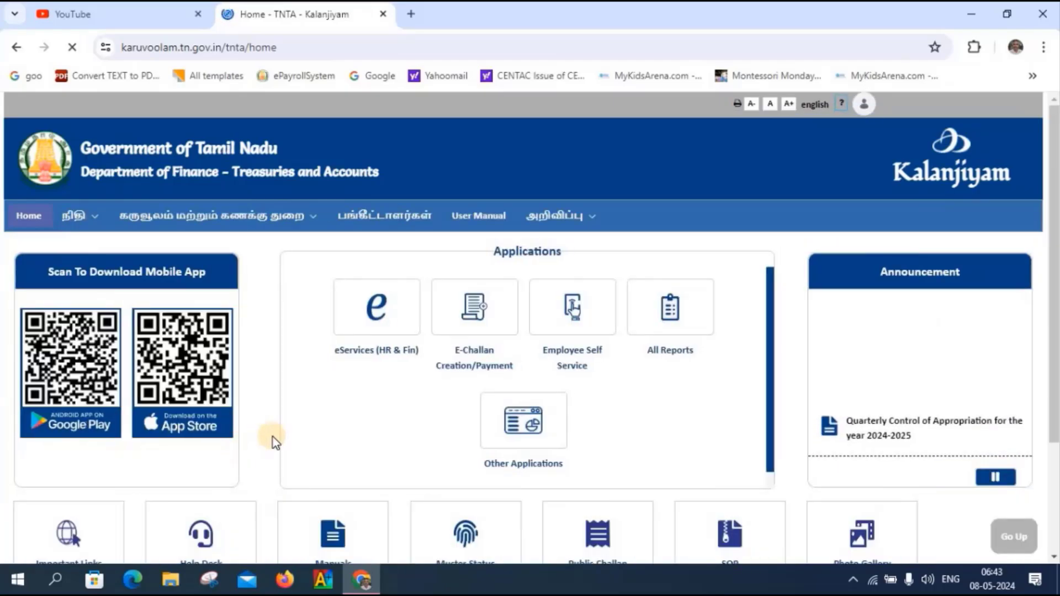
- Open the pending encashment notification under eServices (HR & Fin) > Human Resource and verify it
click(379, 322)
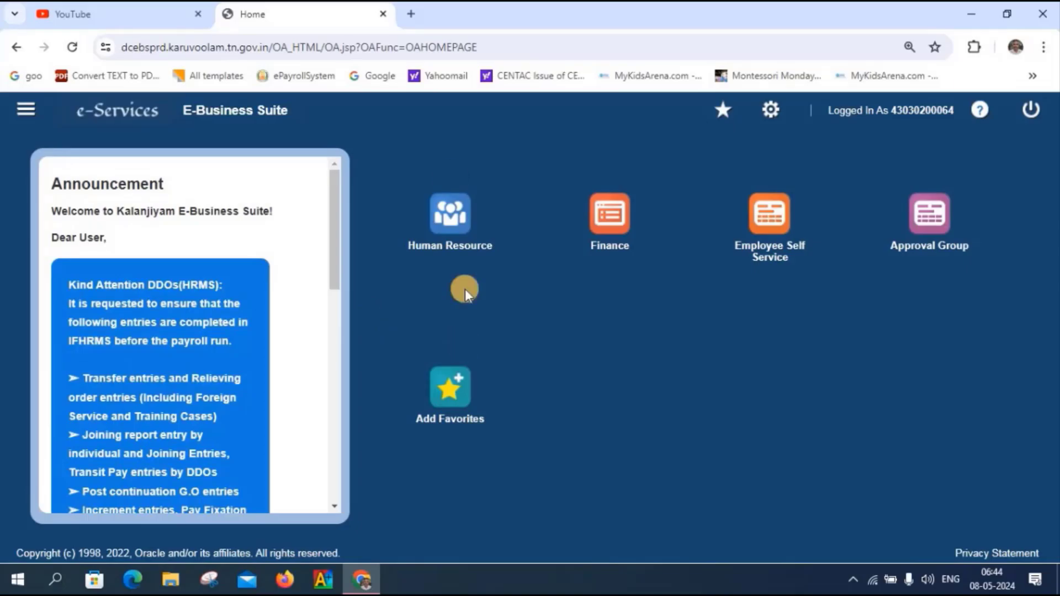
click(445, 216)
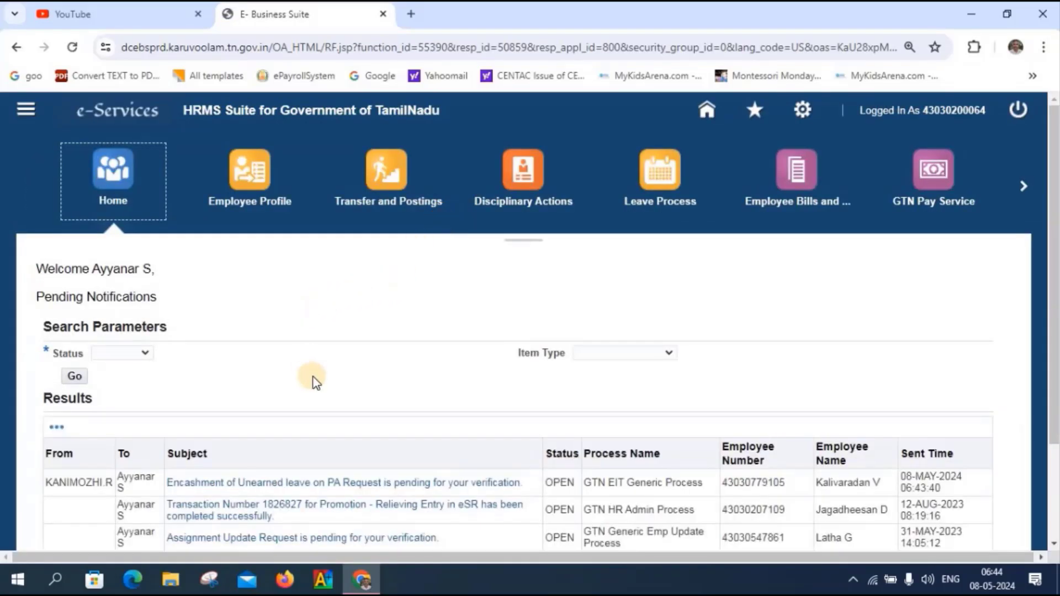
click(291, 489)
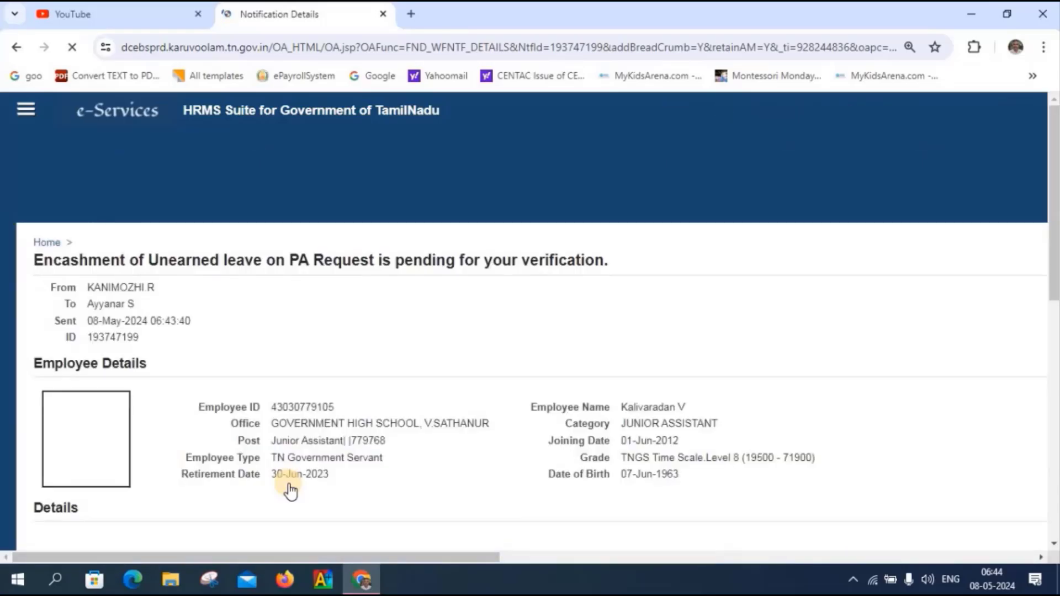
scroll(577, 429, down, 10)
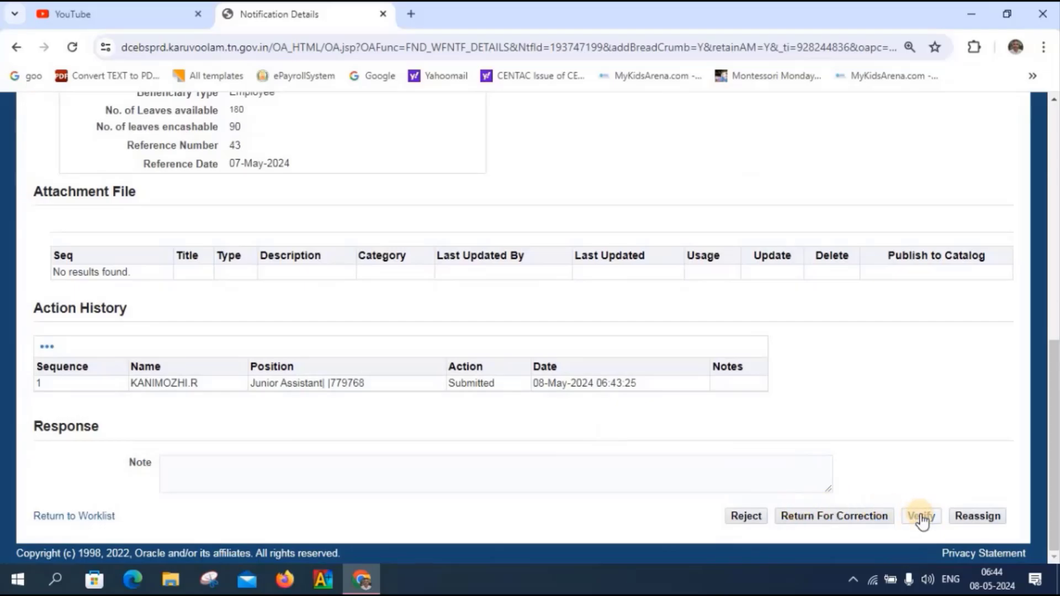
click(924, 516)
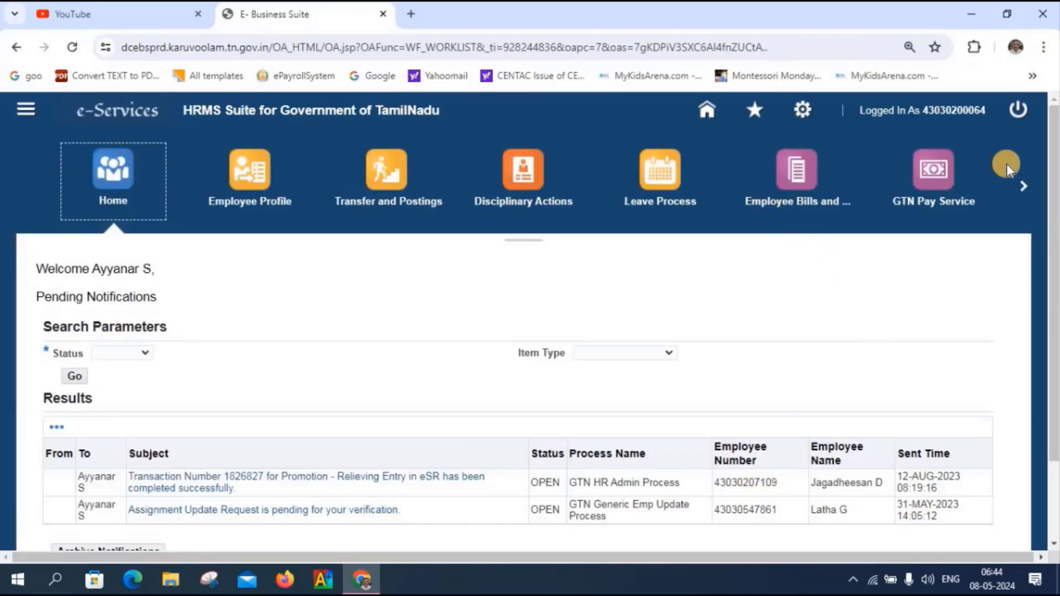
- Switch to the approver's login and approve the pending encashment request from Human Resource notifications
click(1021, 109)
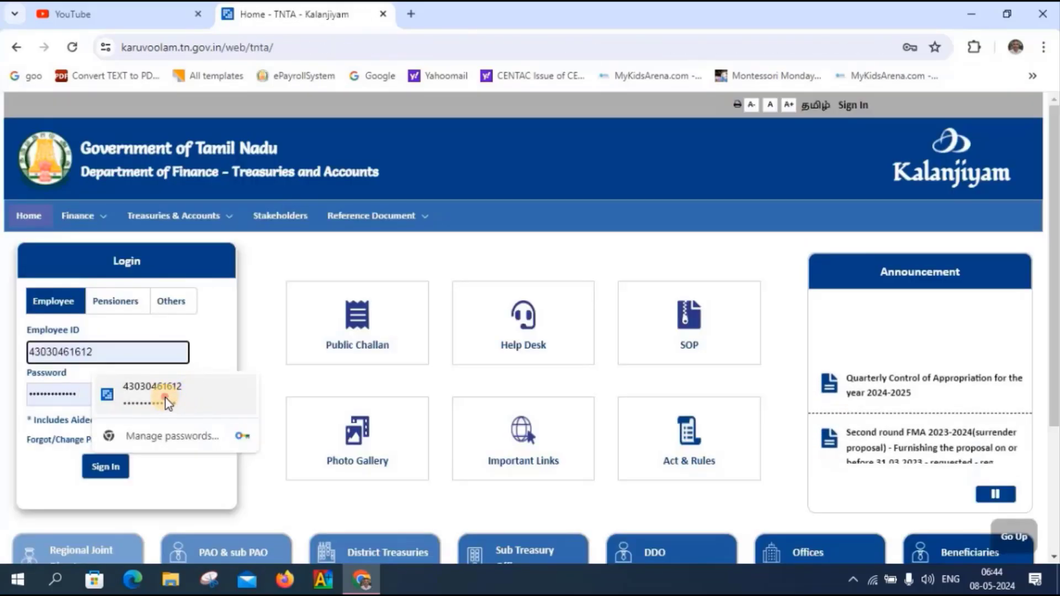
click(165, 398)
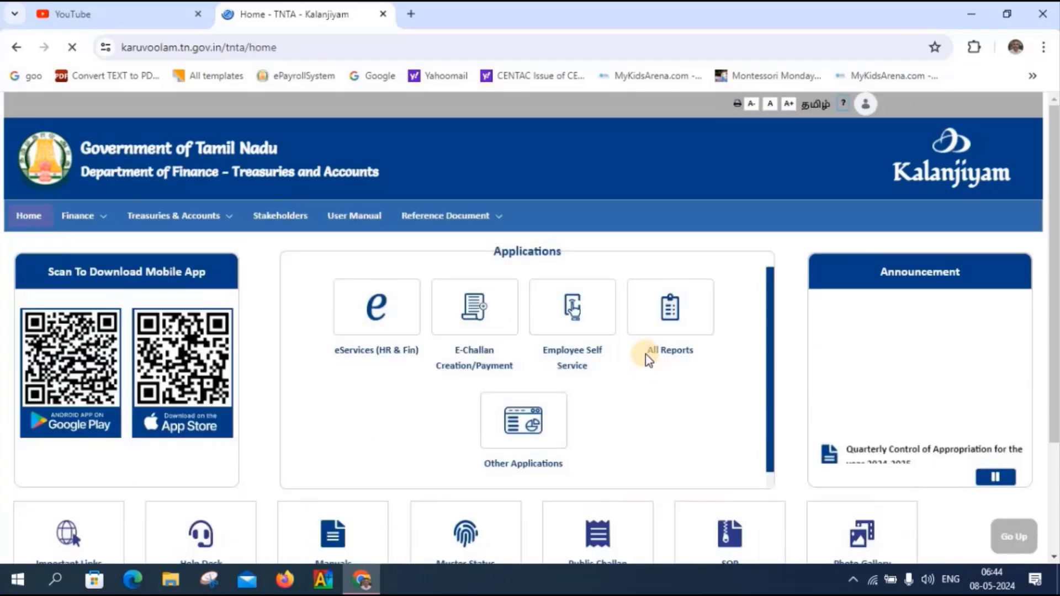
click(377, 311)
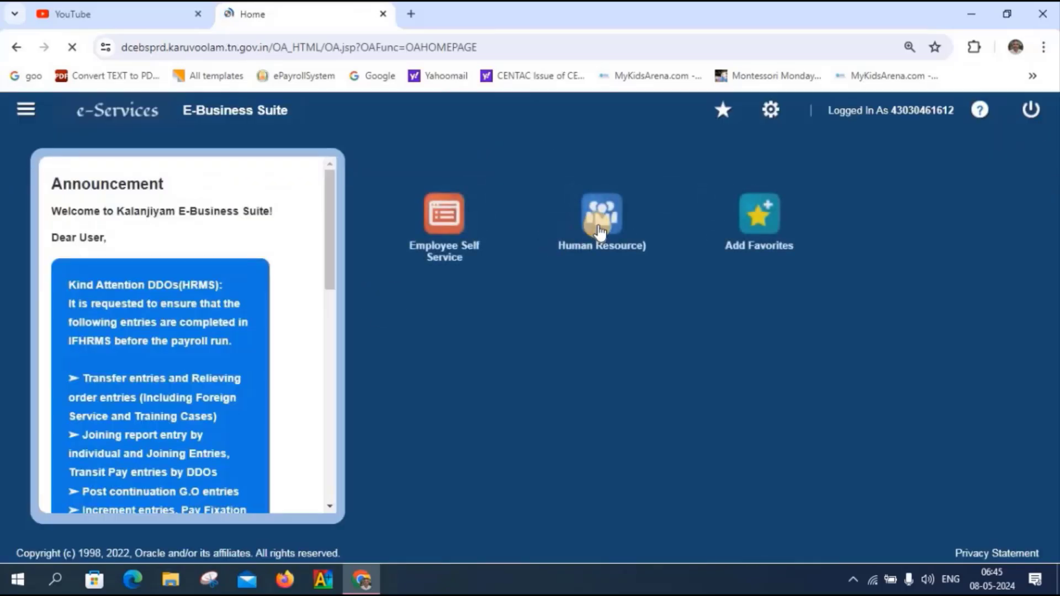
click(600, 217)
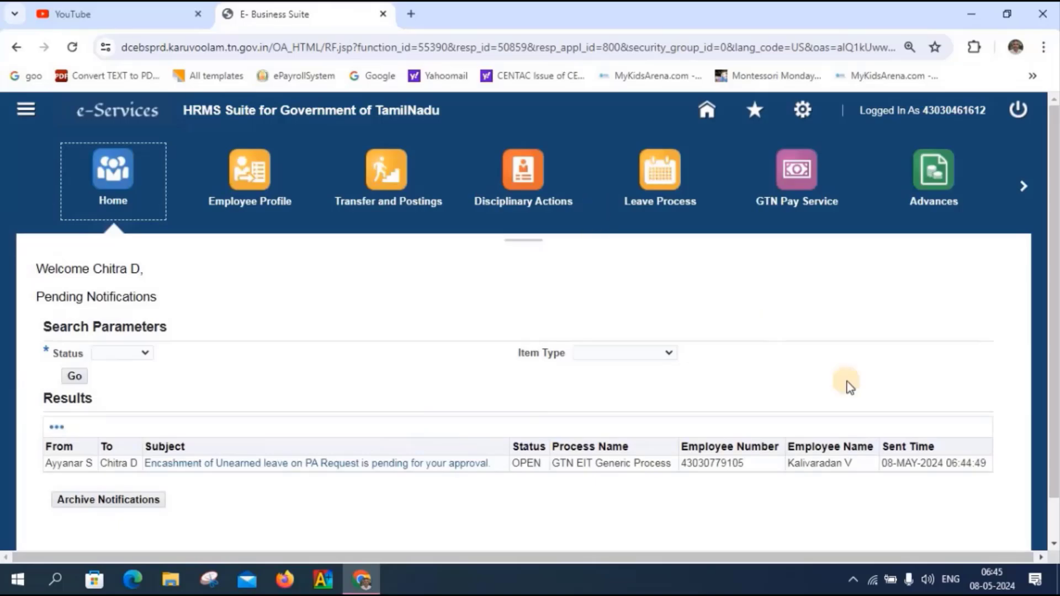
scroll(562, 472, down, 1)
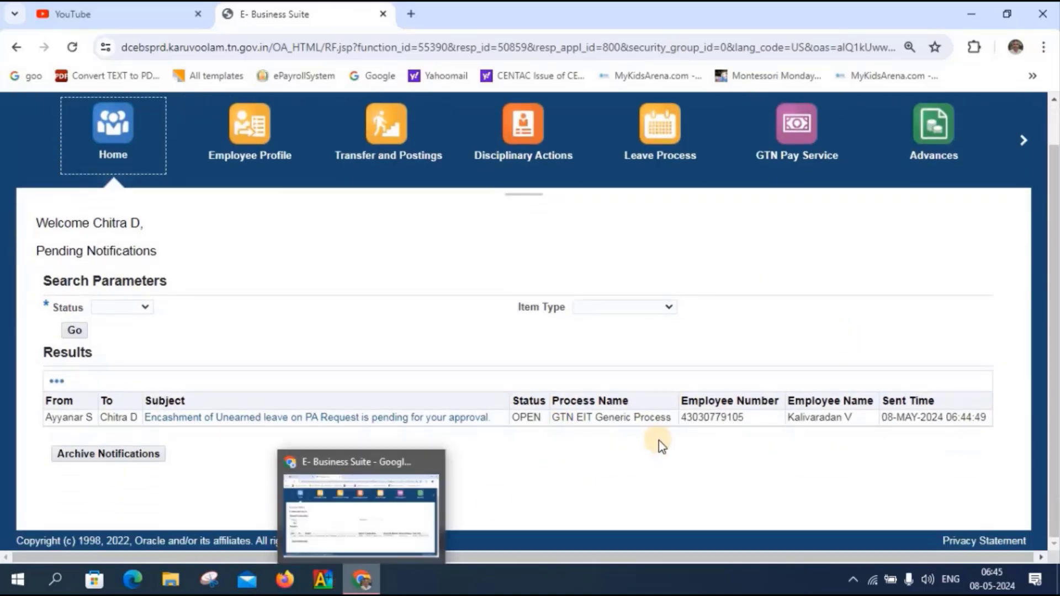
click(381, 423)
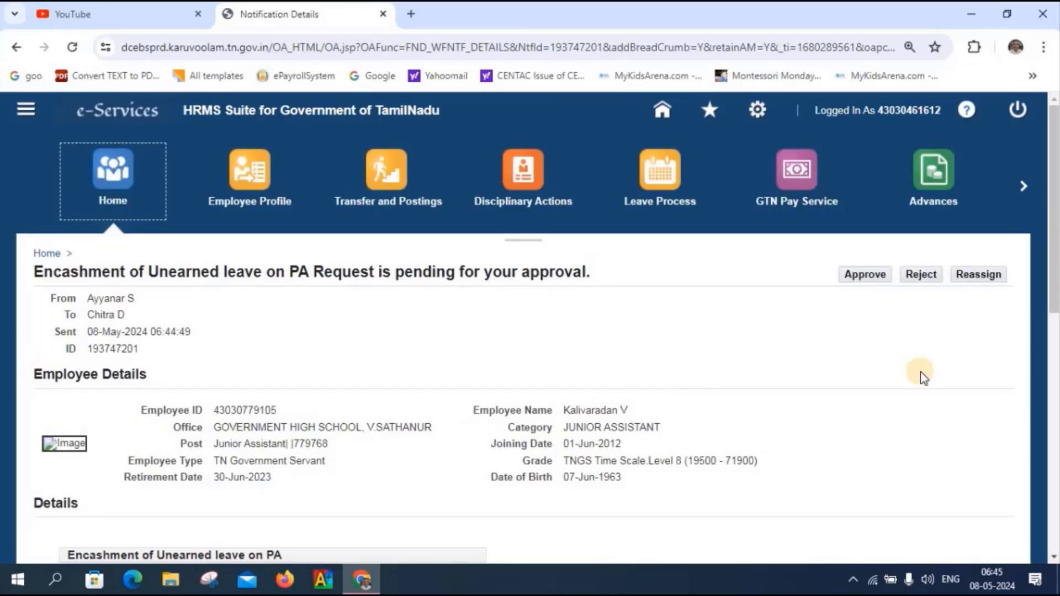
scroll(920, 373, down, 10)
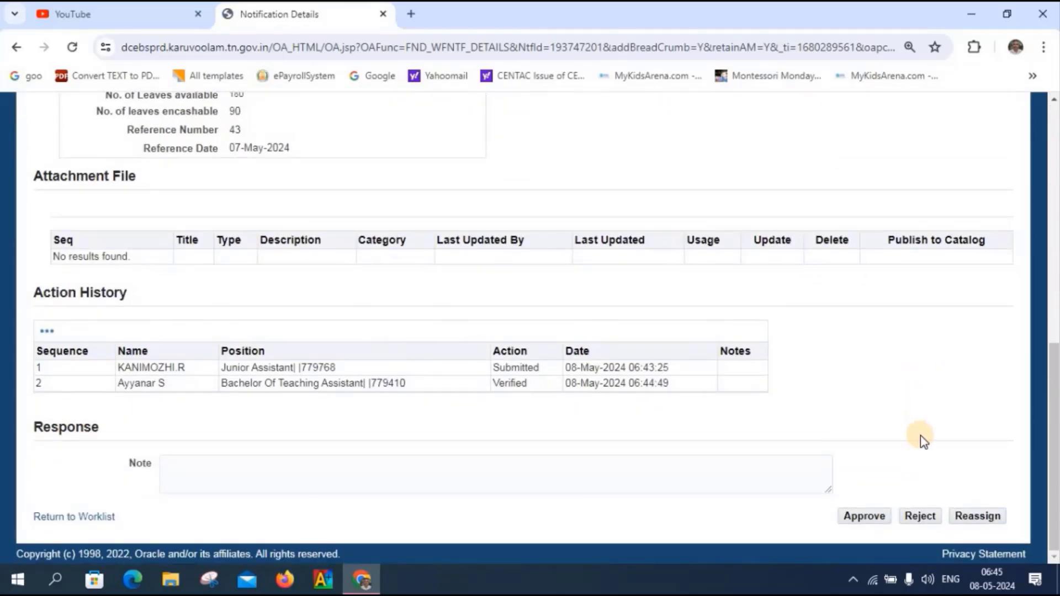
click(856, 521)
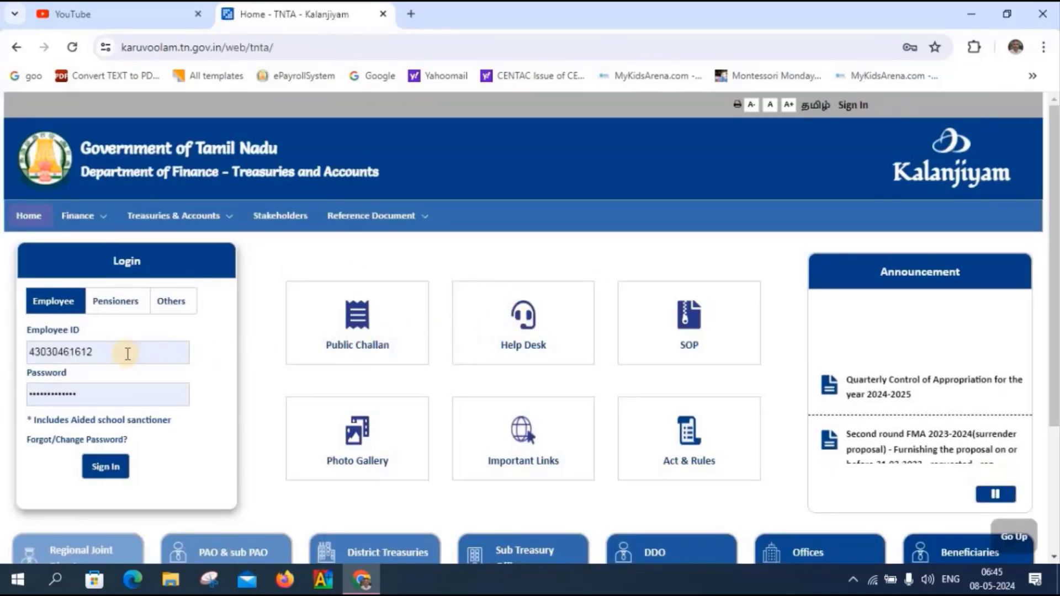
- Sign back in with the initiator's saved login
click(127, 353)
key(BackSpace)
key(BackSpace)
key(BackSpace)
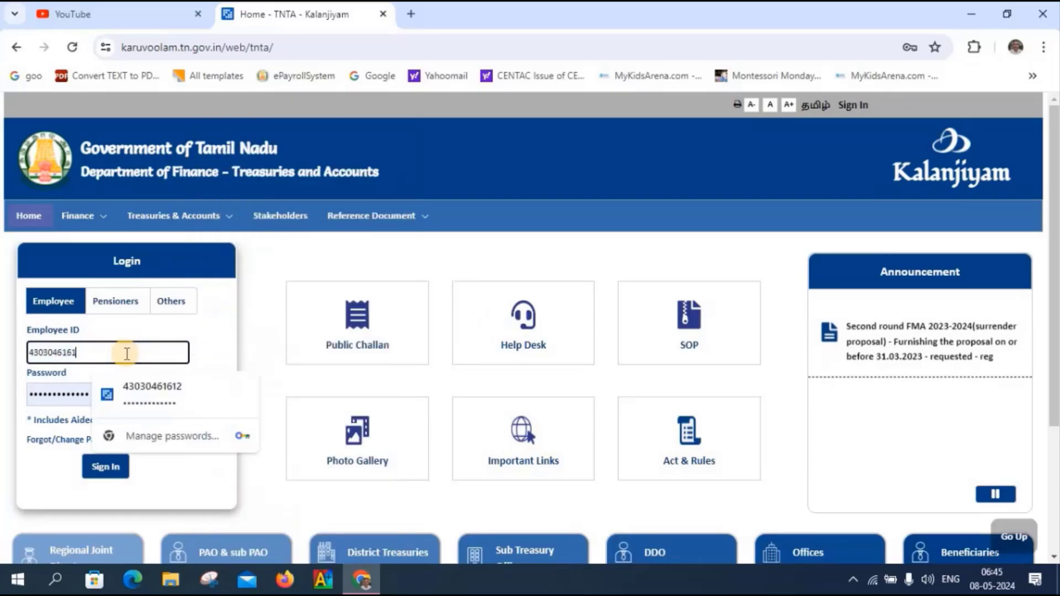
key(BackSpace)
key(BackSpace)
key(BackSpace)
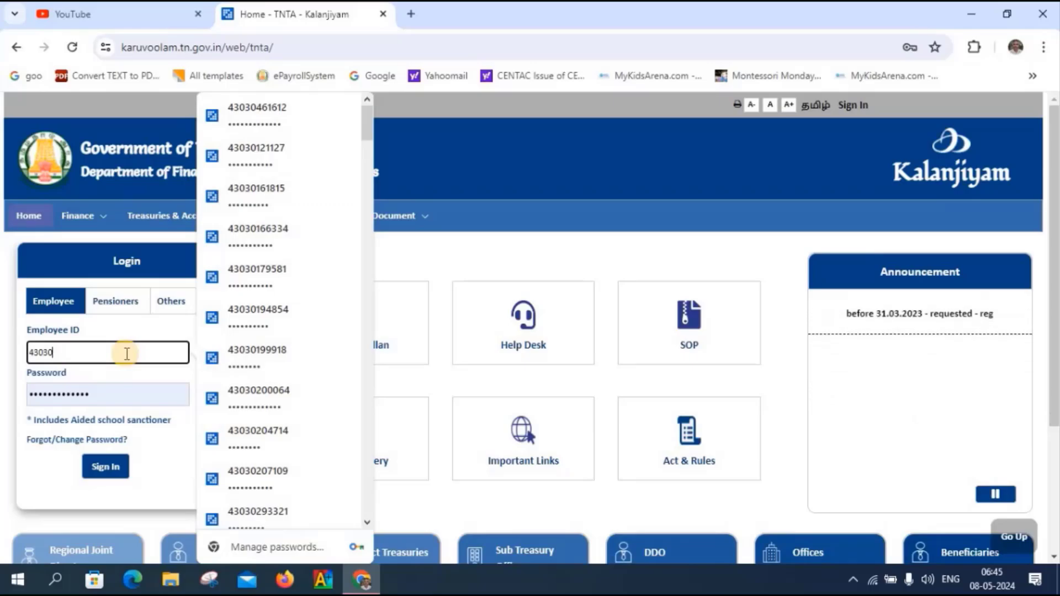
text(1249326)
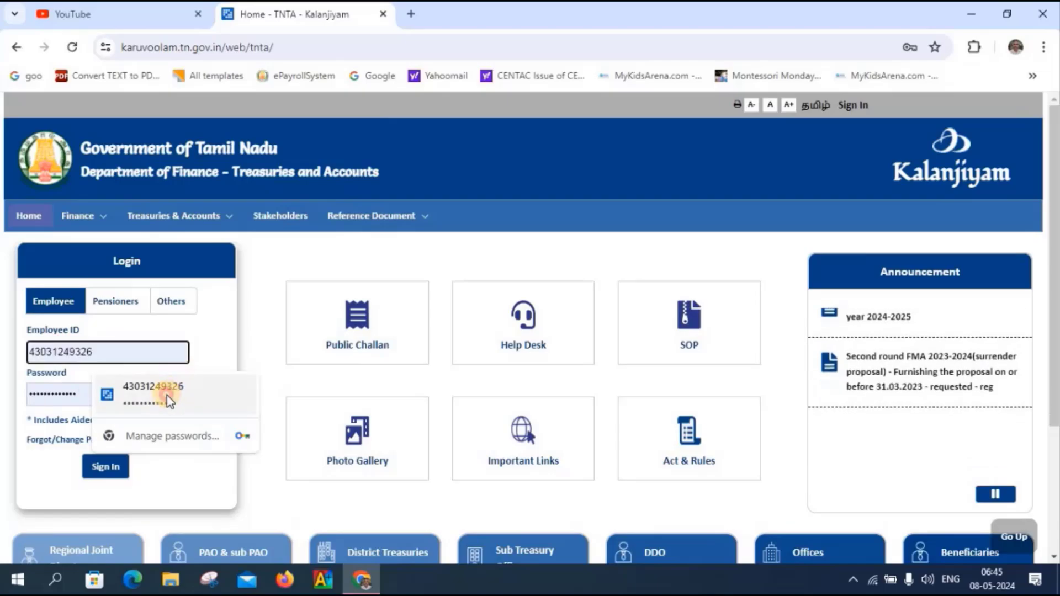
click(166, 395)
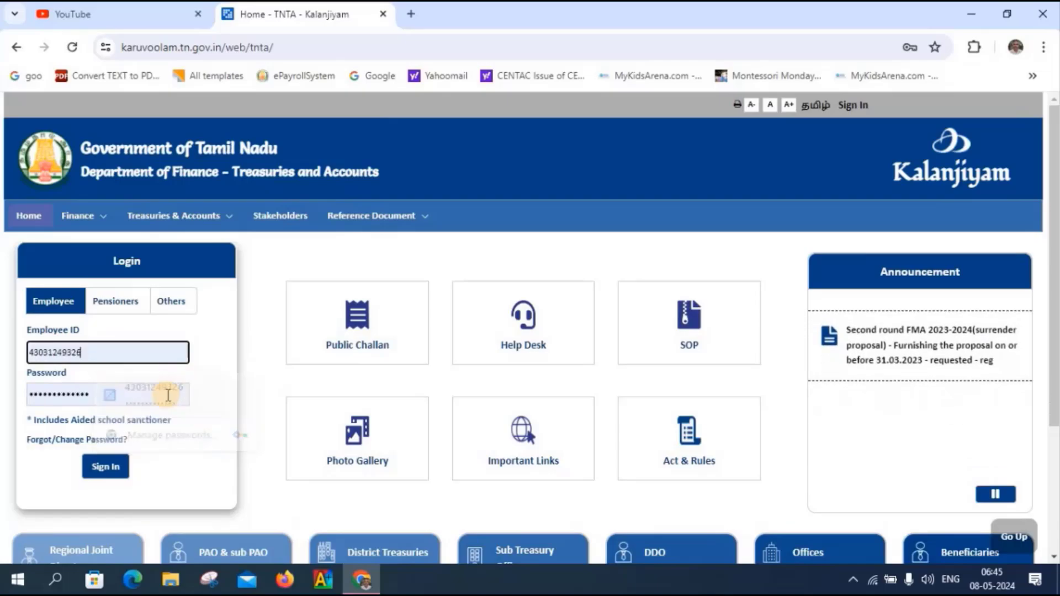
click(99, 472)
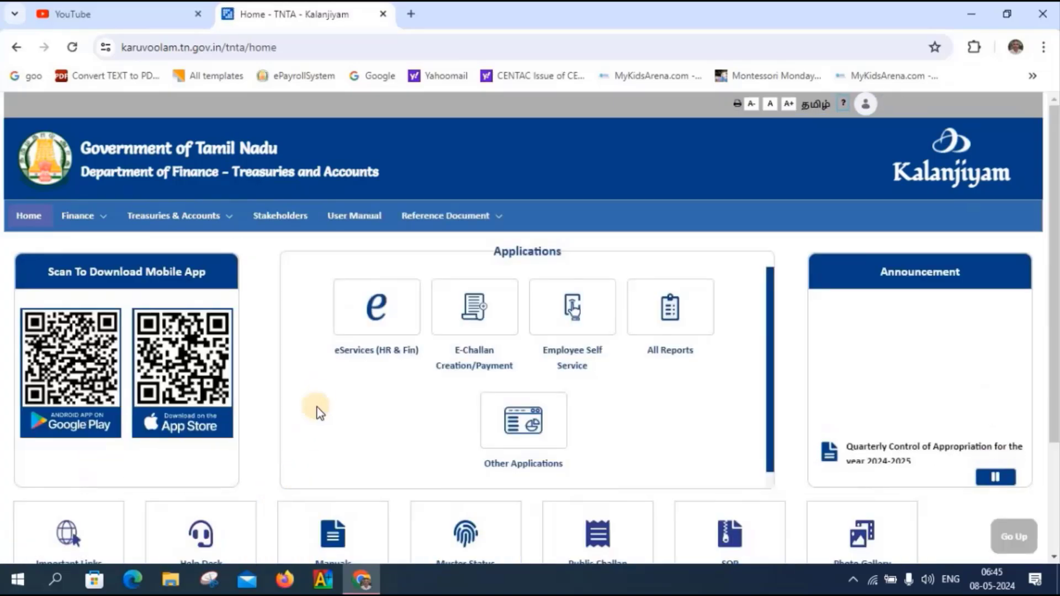
- Open eServices (HR & Fin) and go to the Home (GTN Finance) page
click(370, 321)
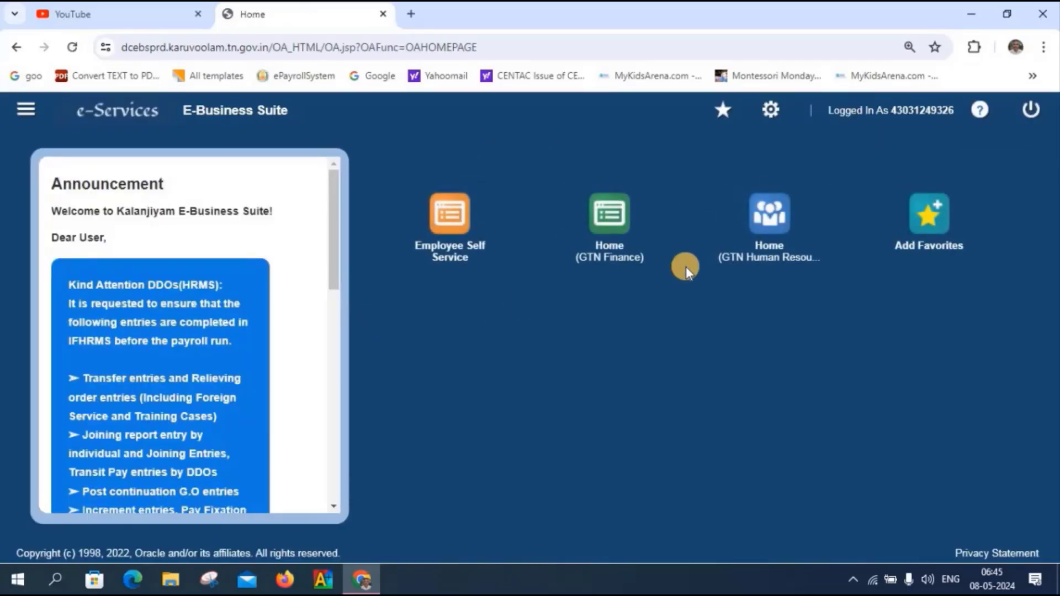
click(614, 227)
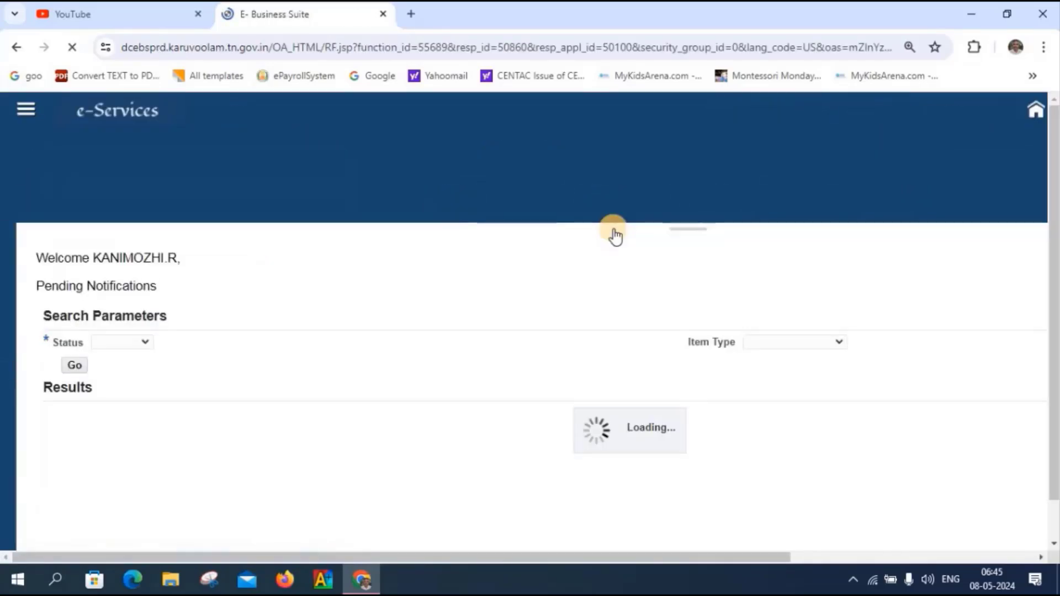
click(165, 581)
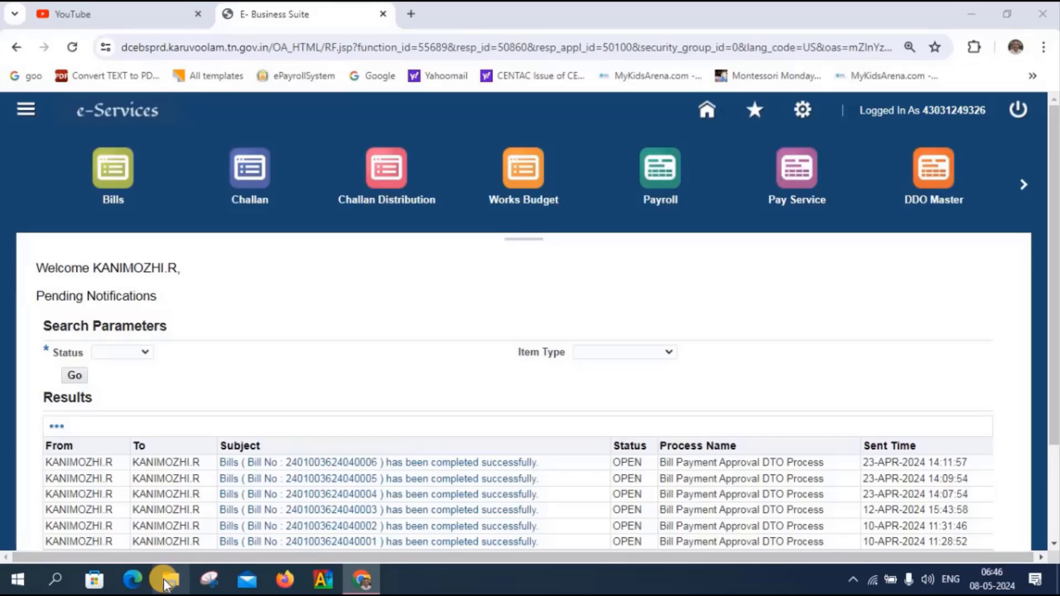
- Bring up the ex-employee's payroll folder and open the EL &UEL ON PA BILL workbook in Excel
click(166, 583)
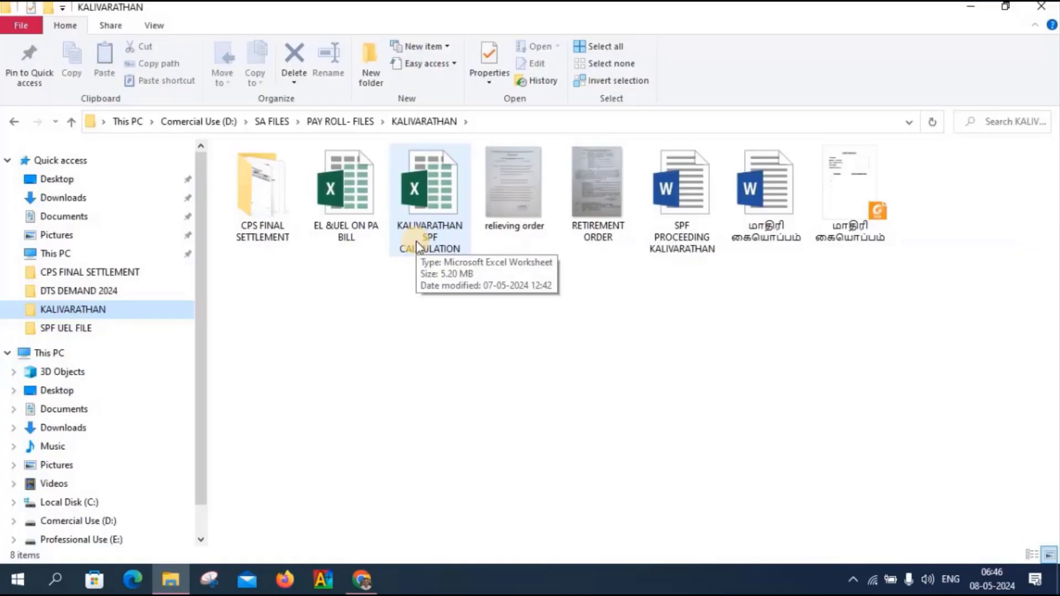
double_click(349, 203)
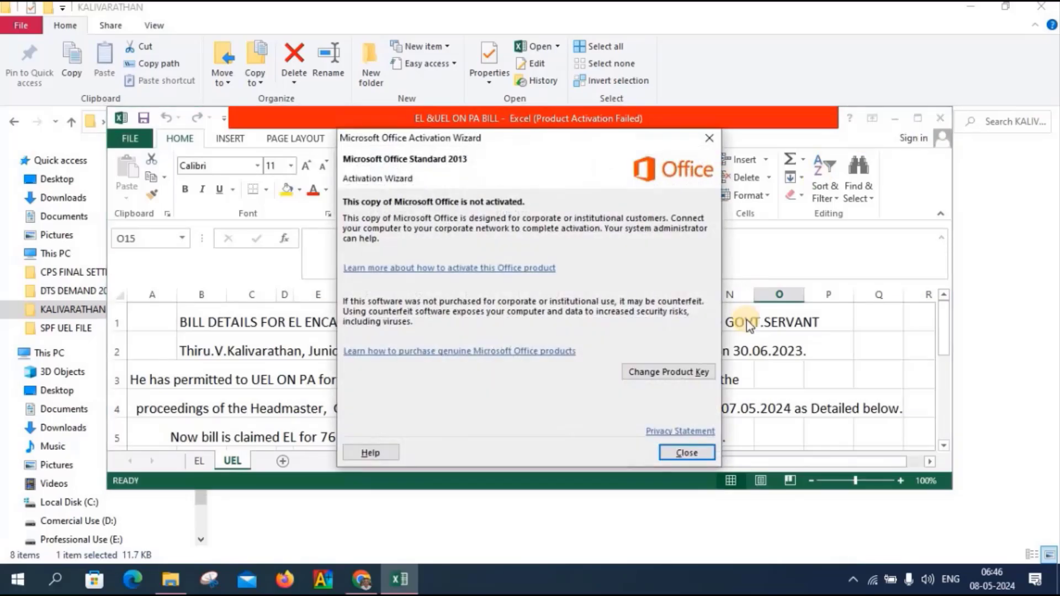
- Dismiss the Office activation notice, check the UEL sheet's 118620 total and 12336 deductions, then return to the browser
click(688, 453)
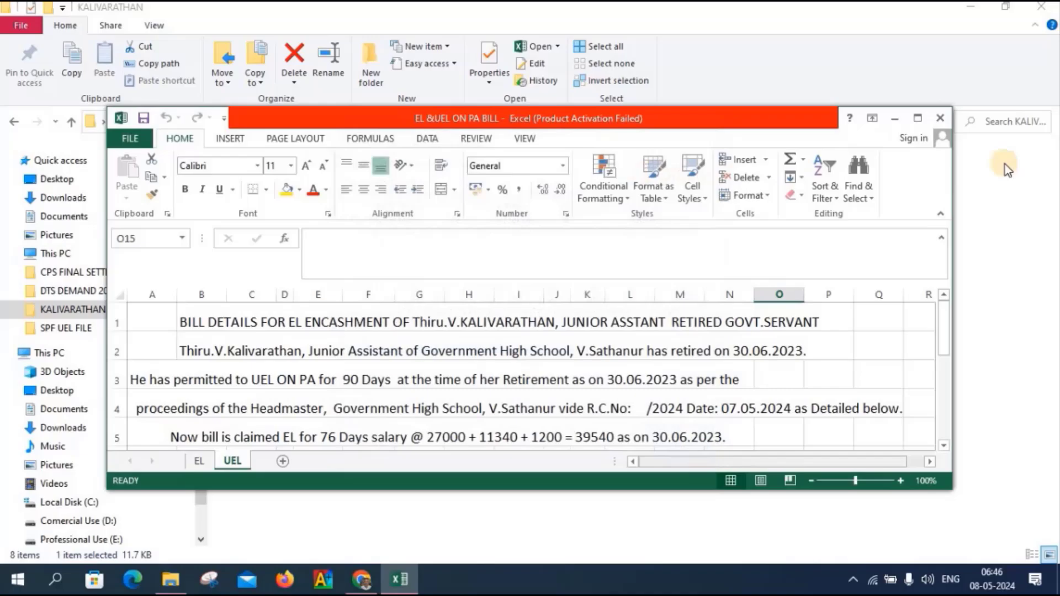
click(920, 119)
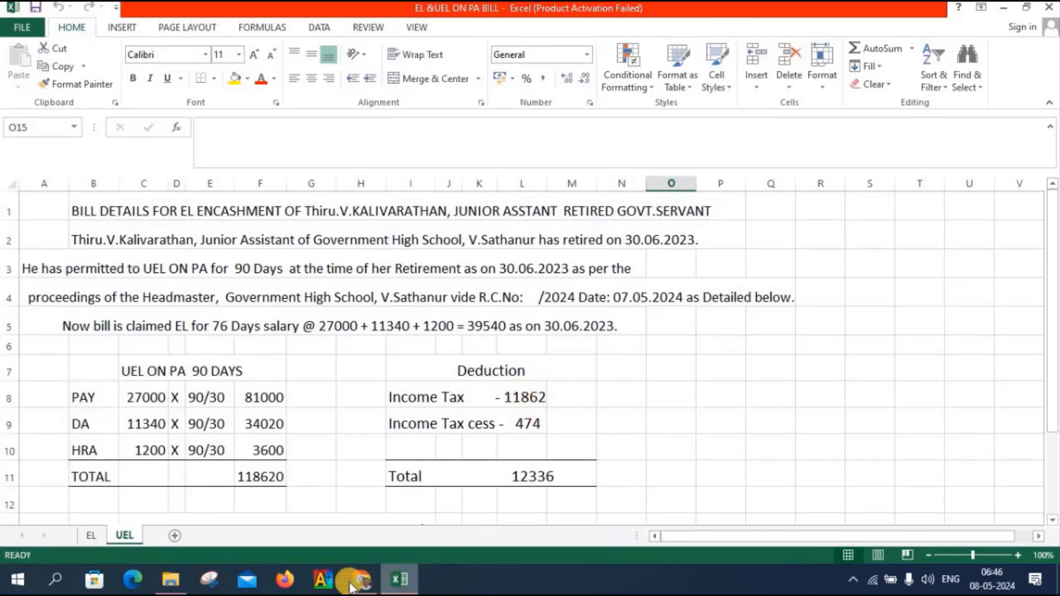
mouse_move(350, 585)
click(359, 544)
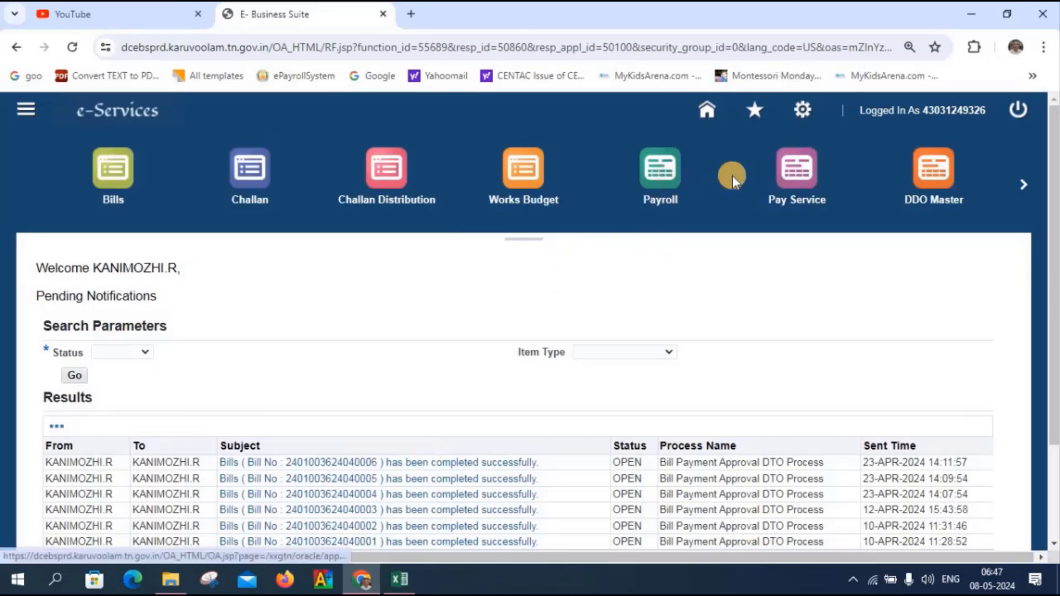
- Start creating a new batch under Pay Service > Dues and Deductions
click(779, 177)
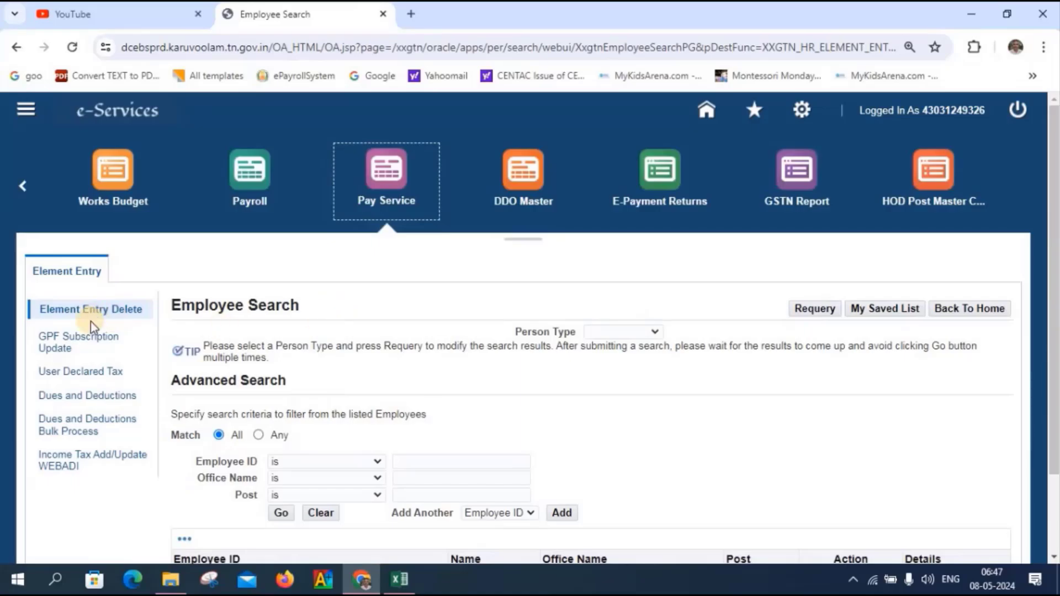
click(72, 398)
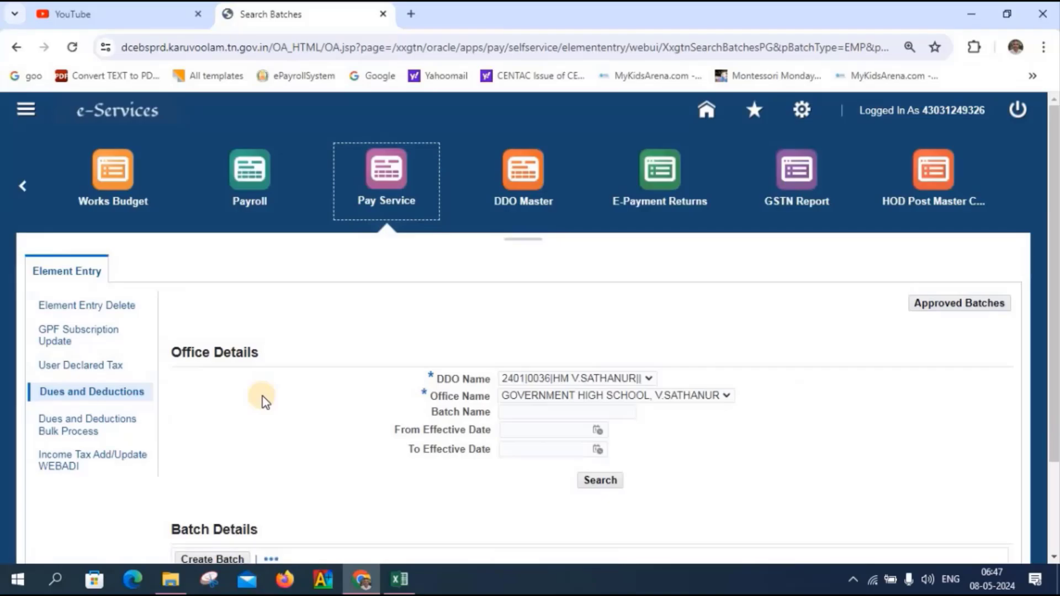
scroll(265, 402, down, 3)
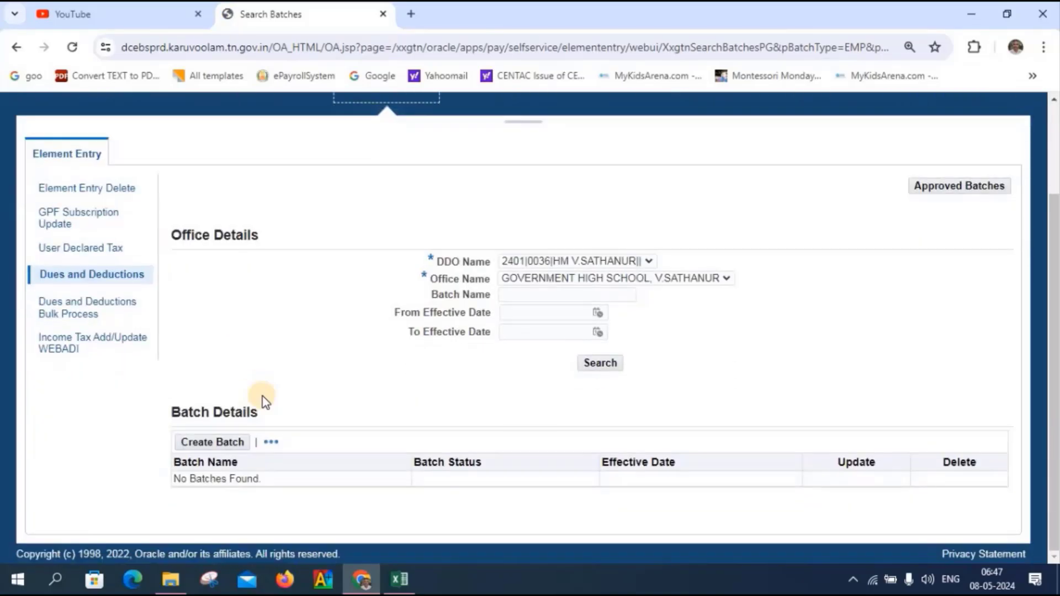
click(202, 446)
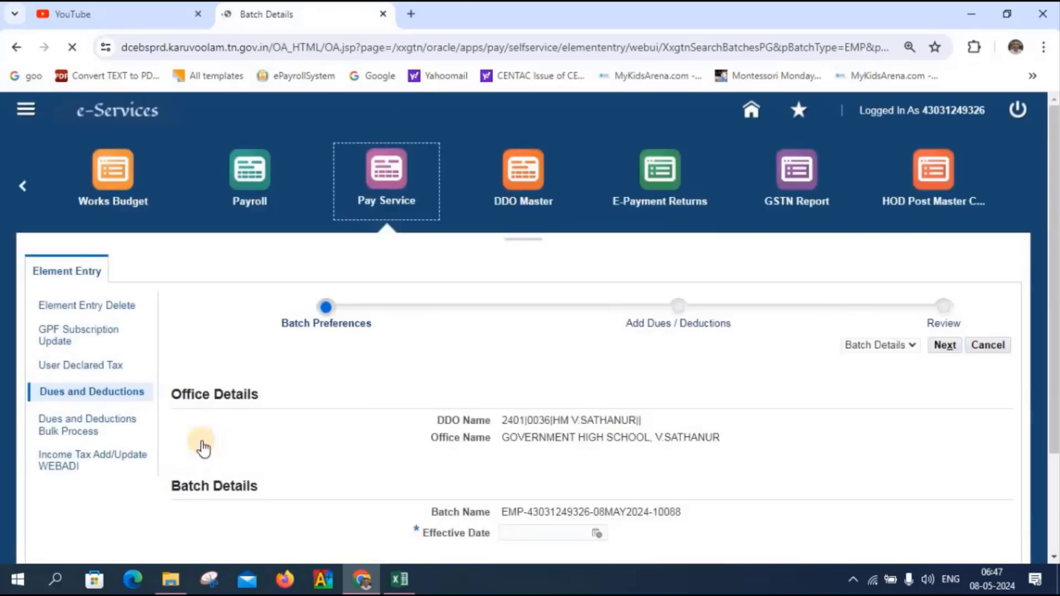
- Set the batch effective date to 01-May-2024 with Create New Entry, and continue to Add Dues / Deductions
scroll(203, 448, down, 3)
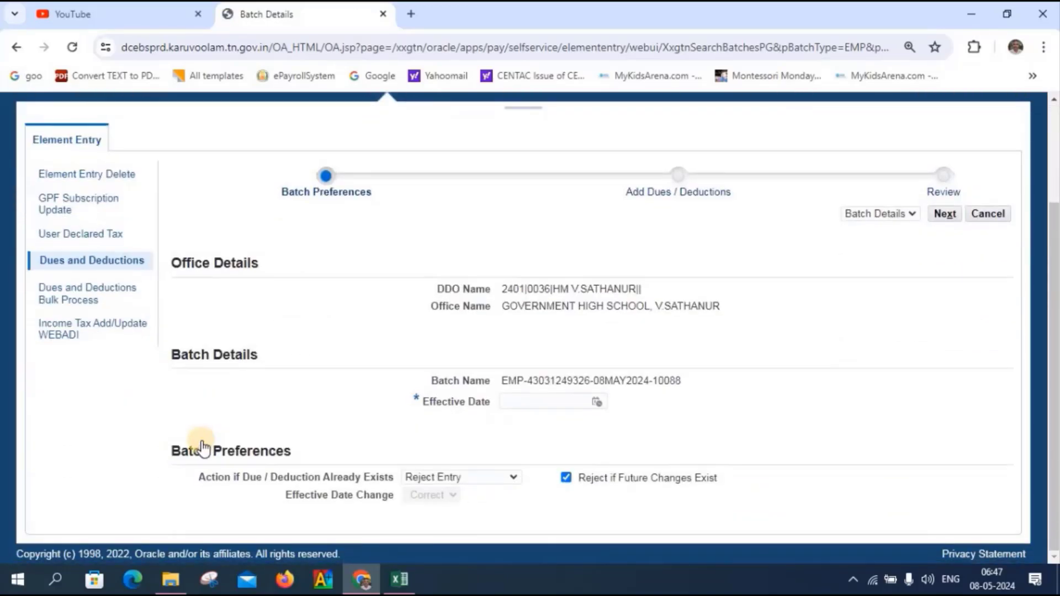
click(596, 403)
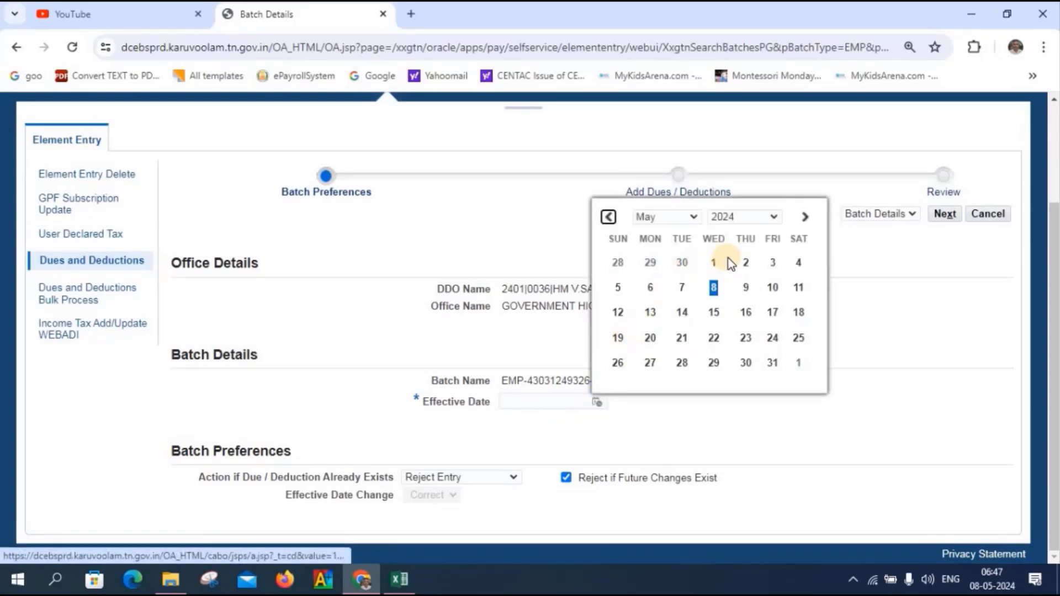
click(714, 264)
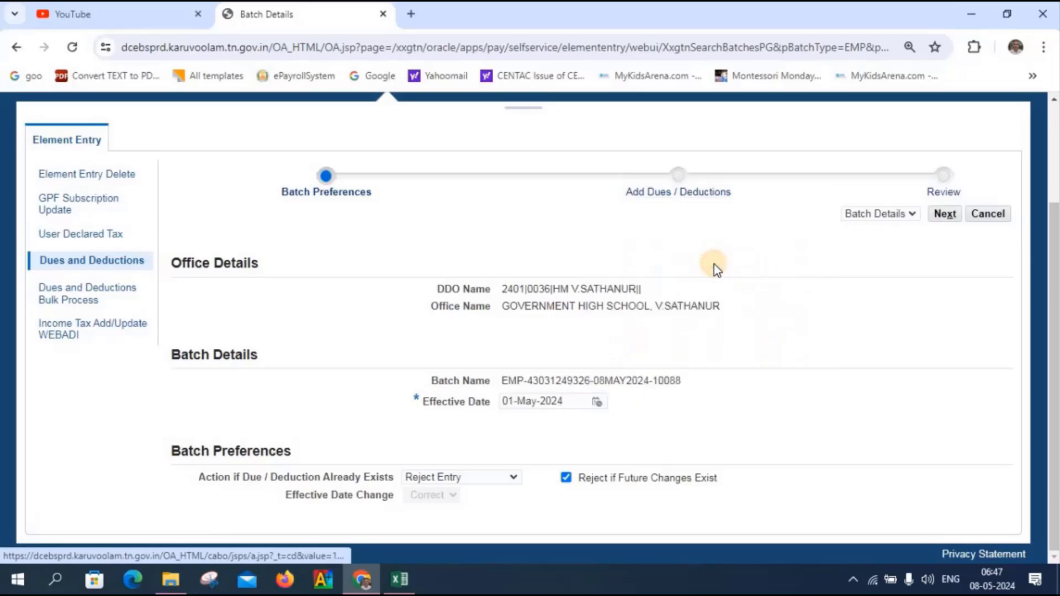
click(482, 479)
click(475, 505)
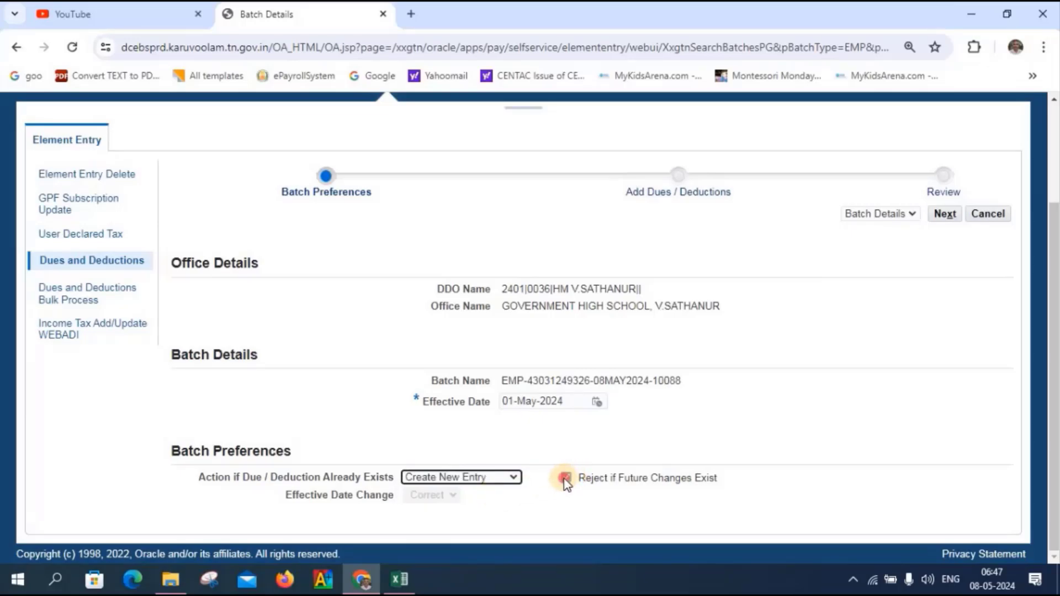
click(945, 217)
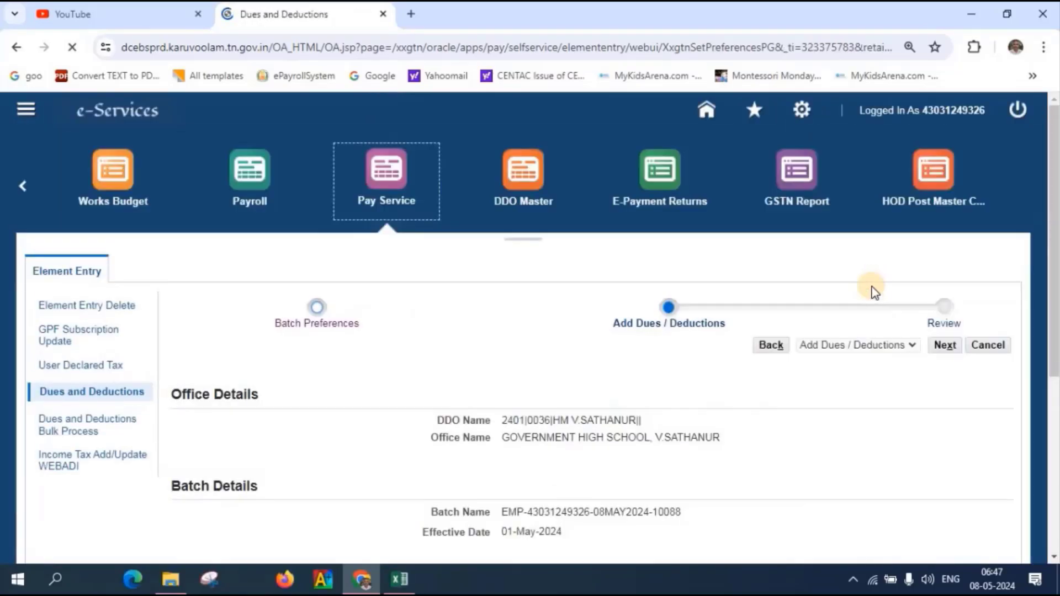
- Add a deduction row for the retired employee, picked by employee number
scroll(808, 386, down, 2)
scroll(808, 387, down, 3)
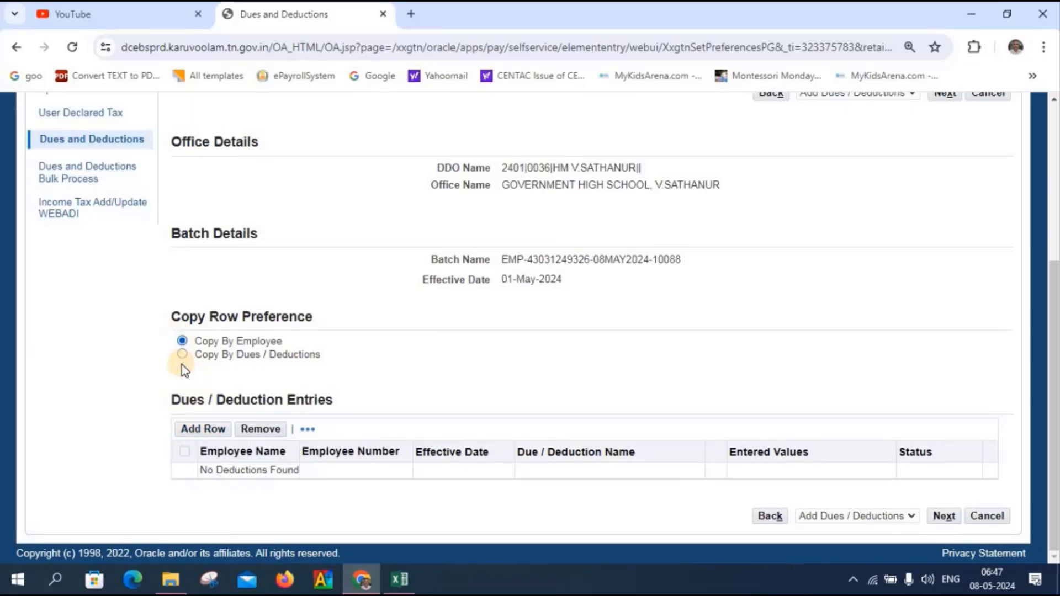
click(193, 429)
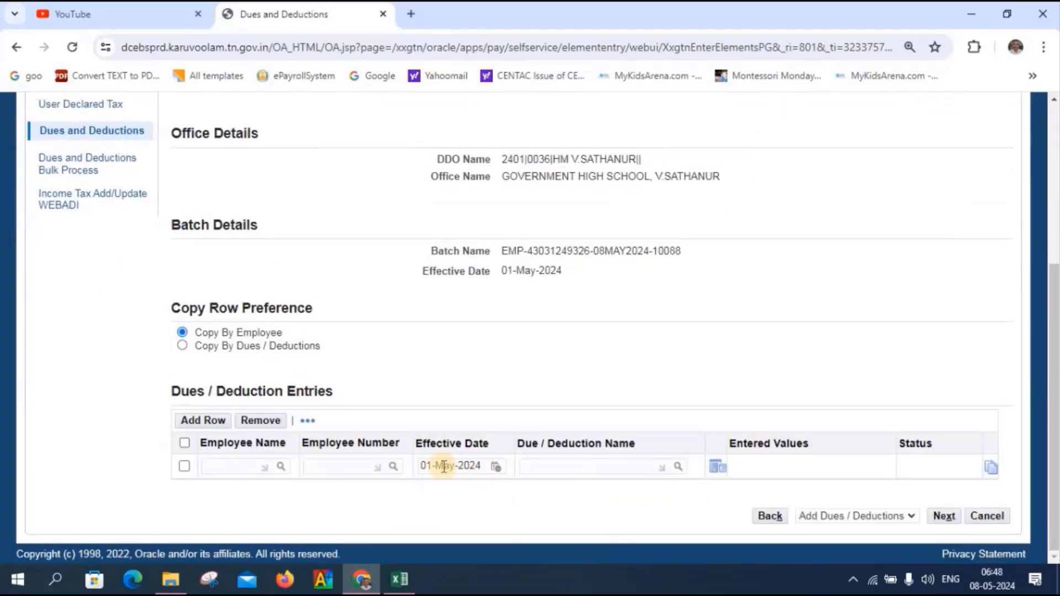
click(333, 463)
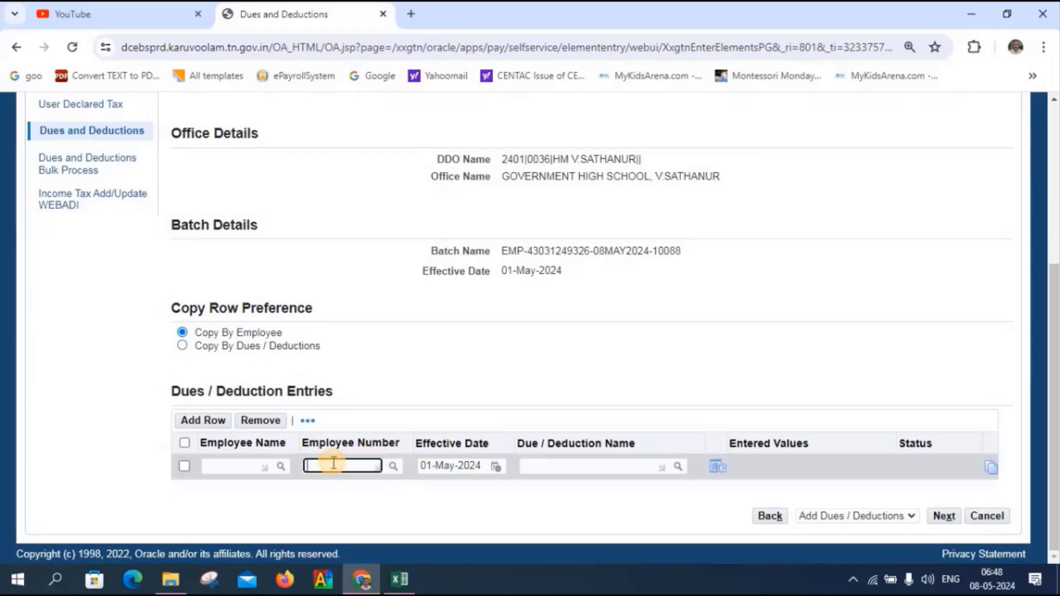
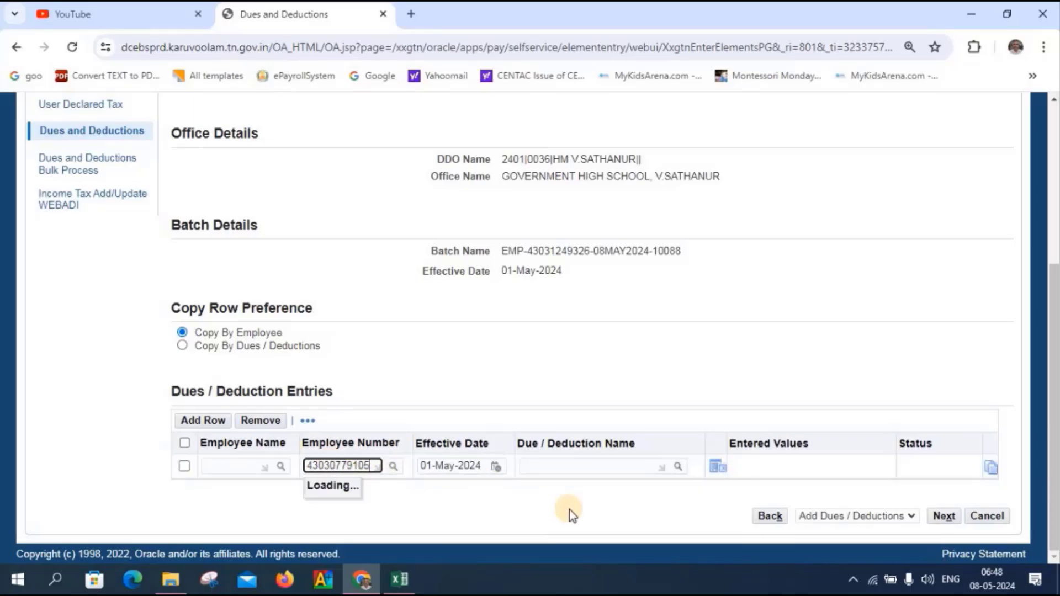
click(428, 510)
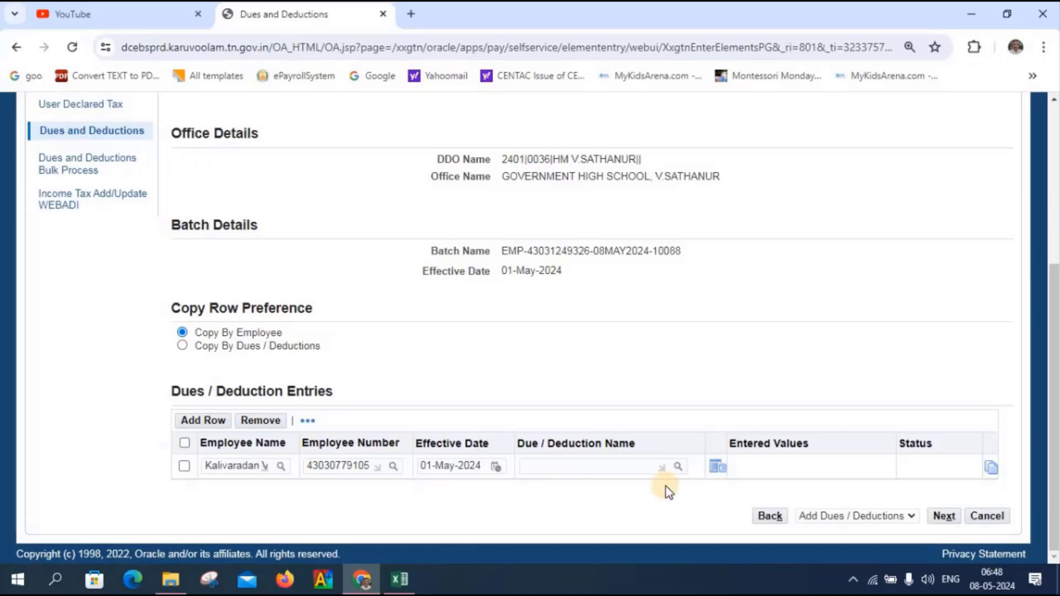
- Set the row's Due/Deduction Name to GTN Income Tax
click(682, 470)
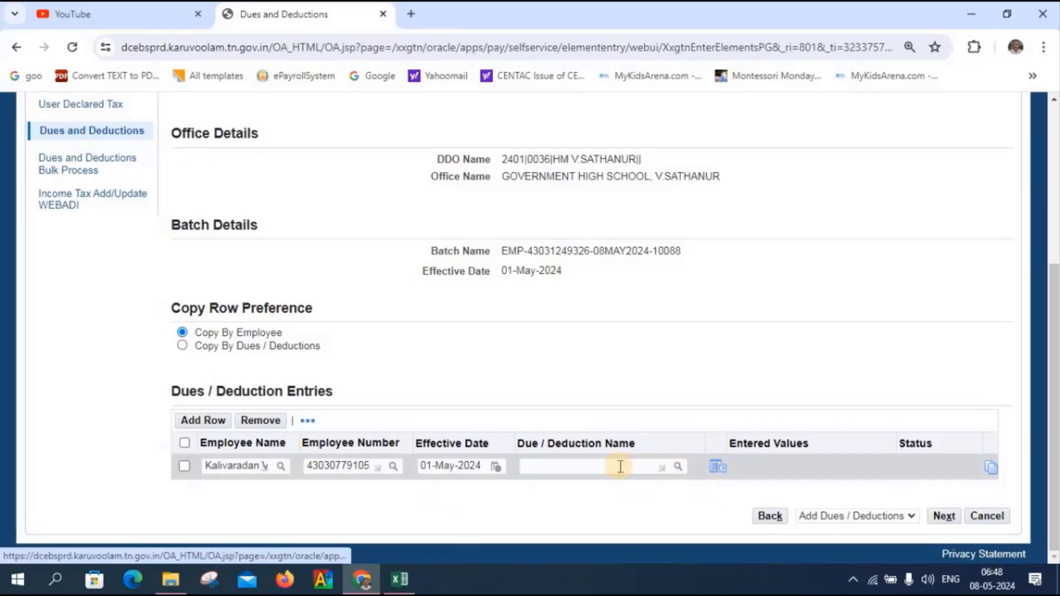
click(587, 469)
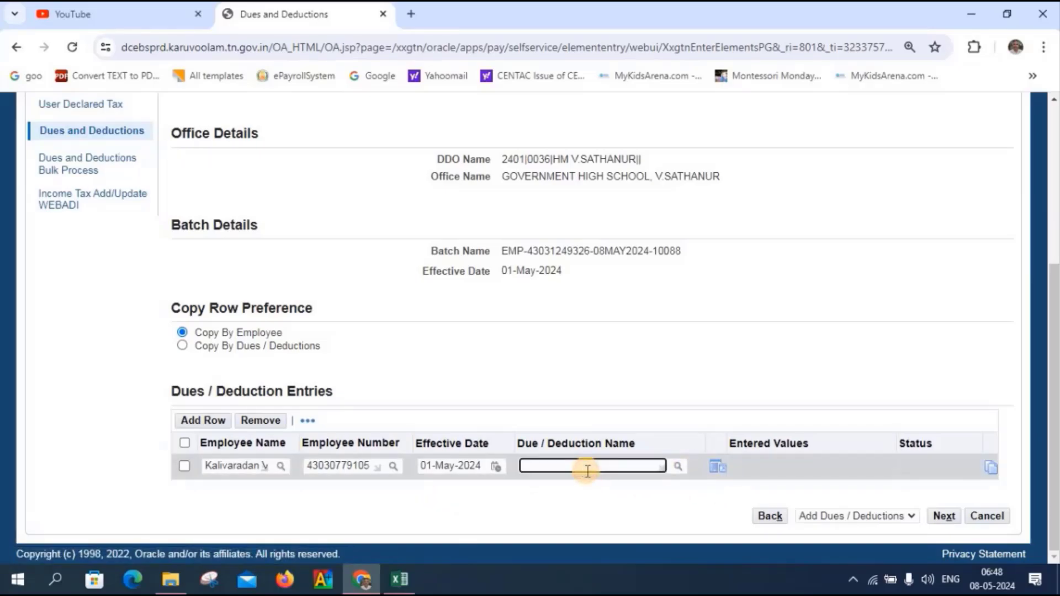
text(gtn in)
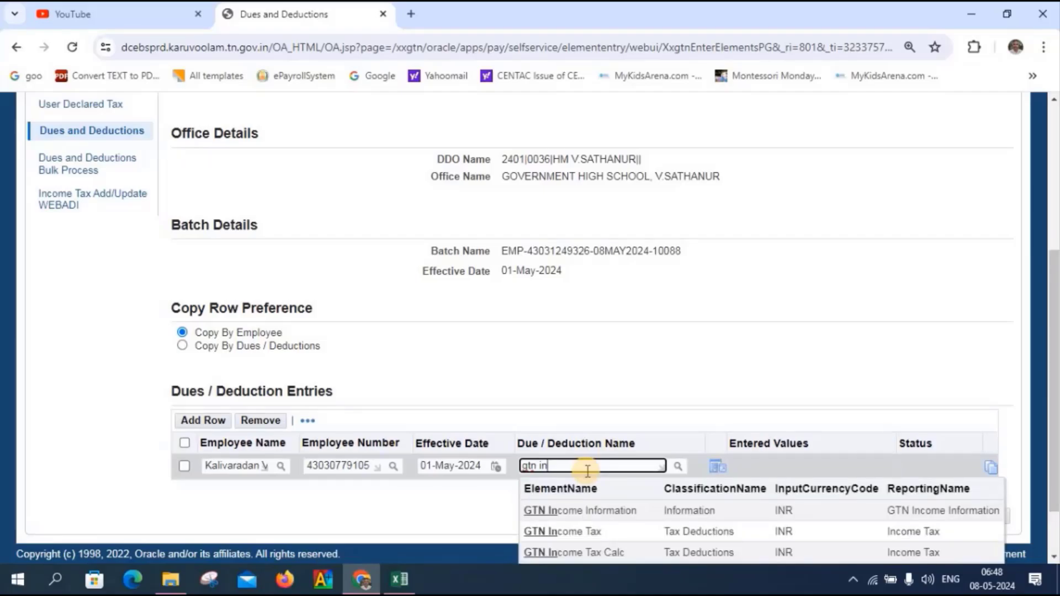
key(Down)
key(Down)
key(Return)
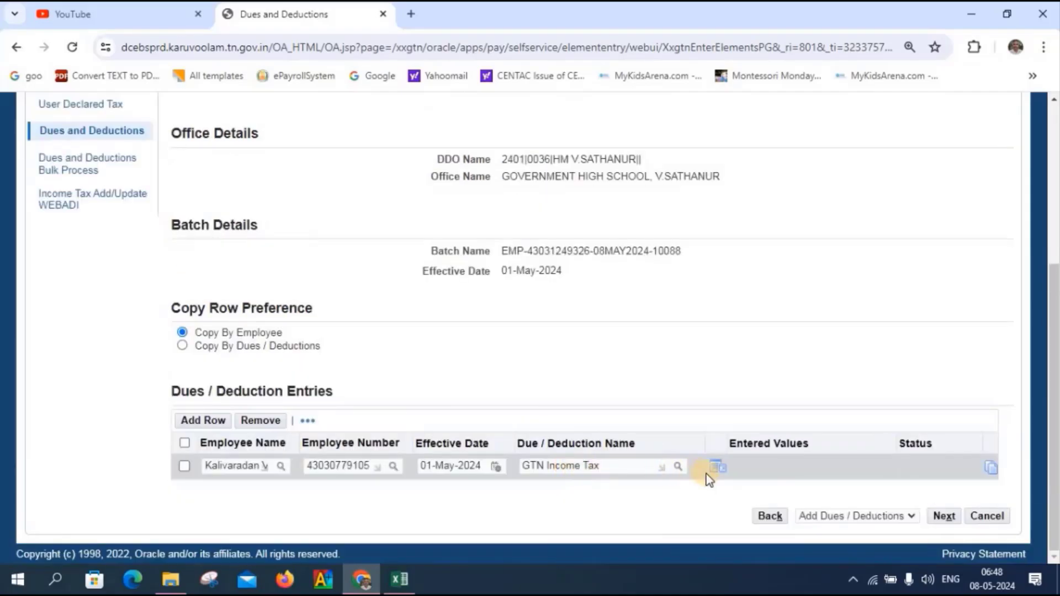
- Enter income tax Pay Value 11862, checked against the workbook, then validate and save
click(717, 469)
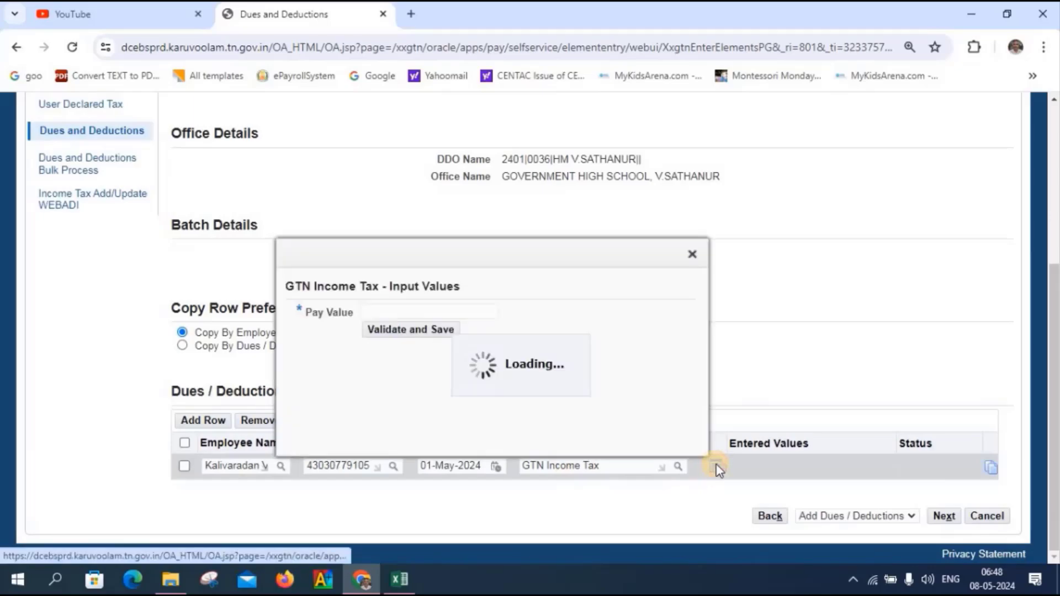
click(376, 310)
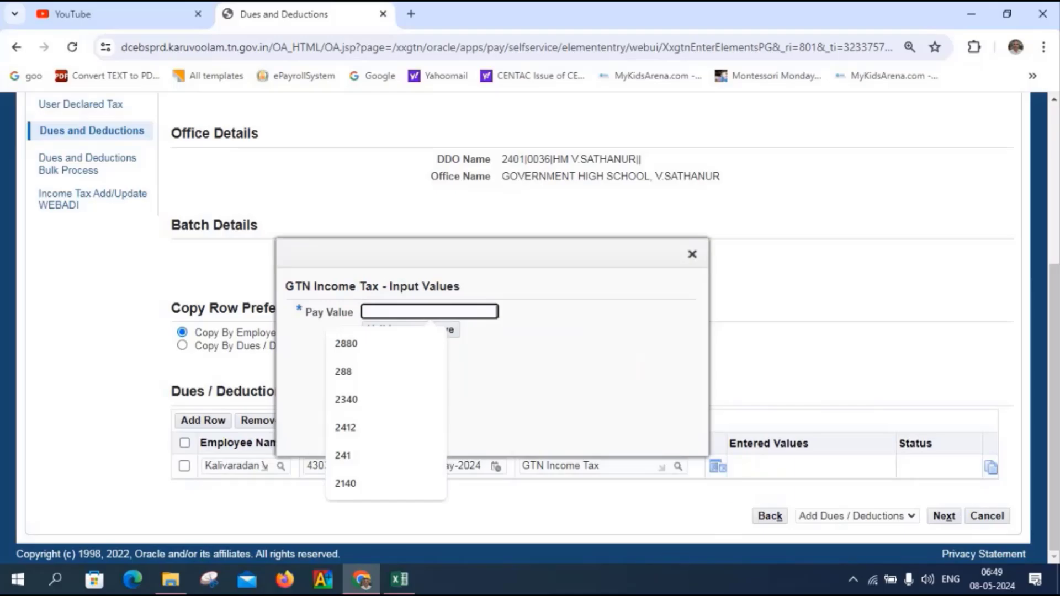
mouse_move(402, 585)
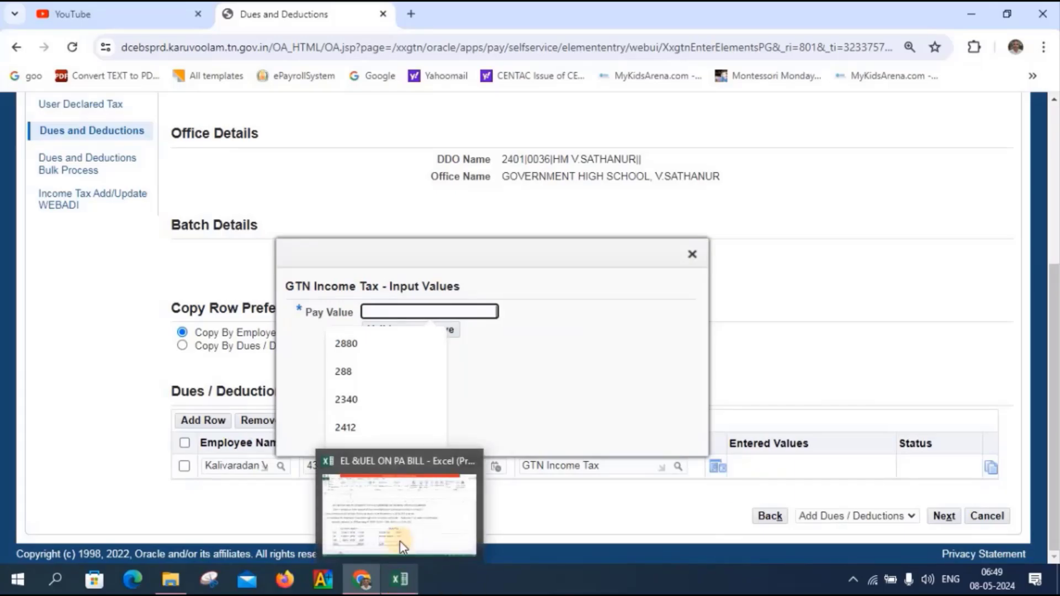
click(400, 538)
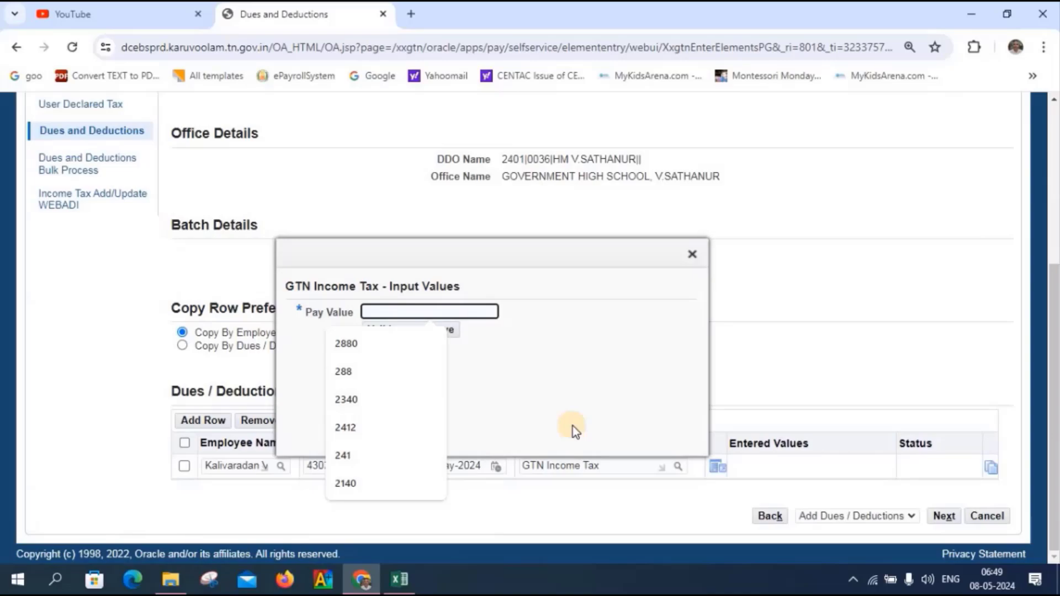
text(11)
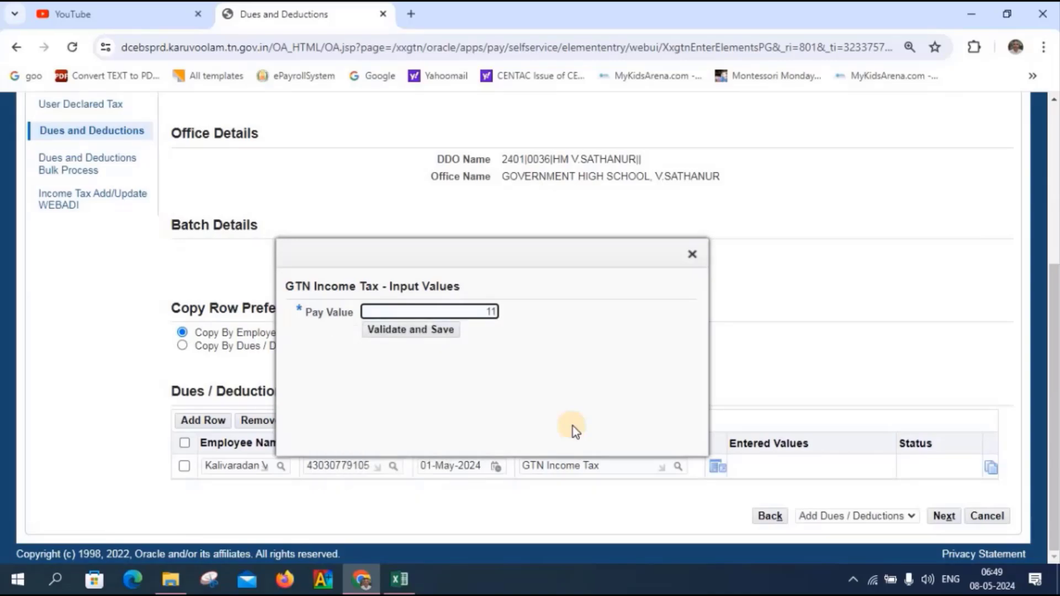
text(862)
key(Tab)
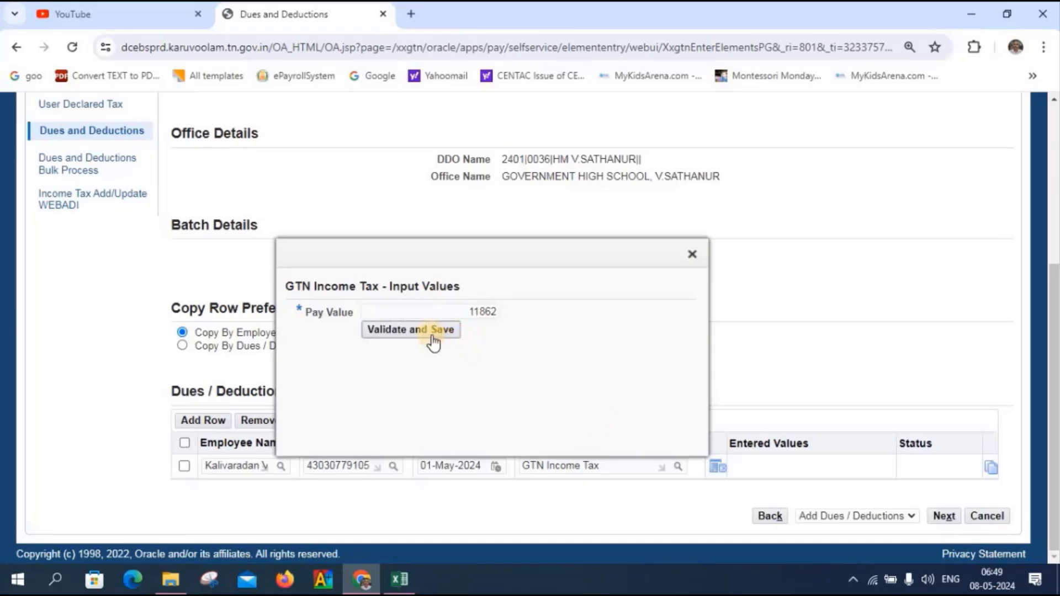
click(420, 332)
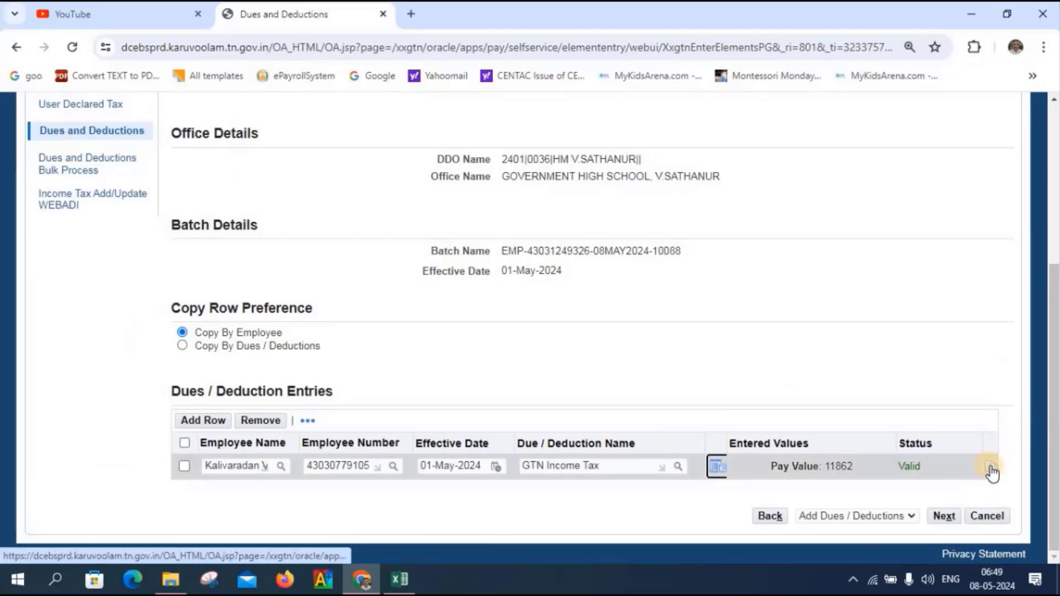
- Copy the row and set the new row's deduction to GTN Income Tax Cess
click(994, 469)
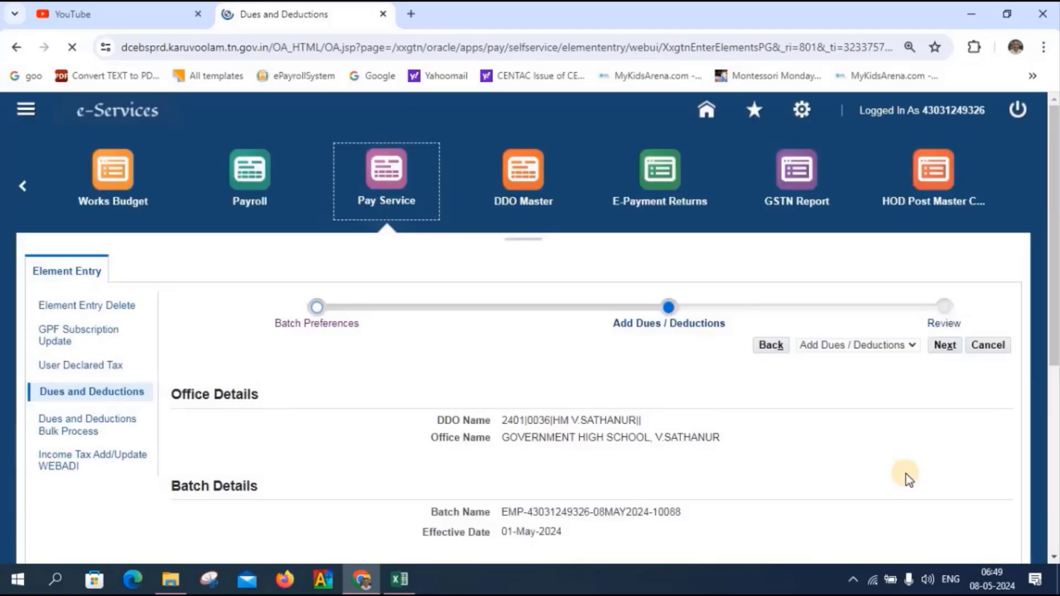
scroll(908, 479, down, 5)
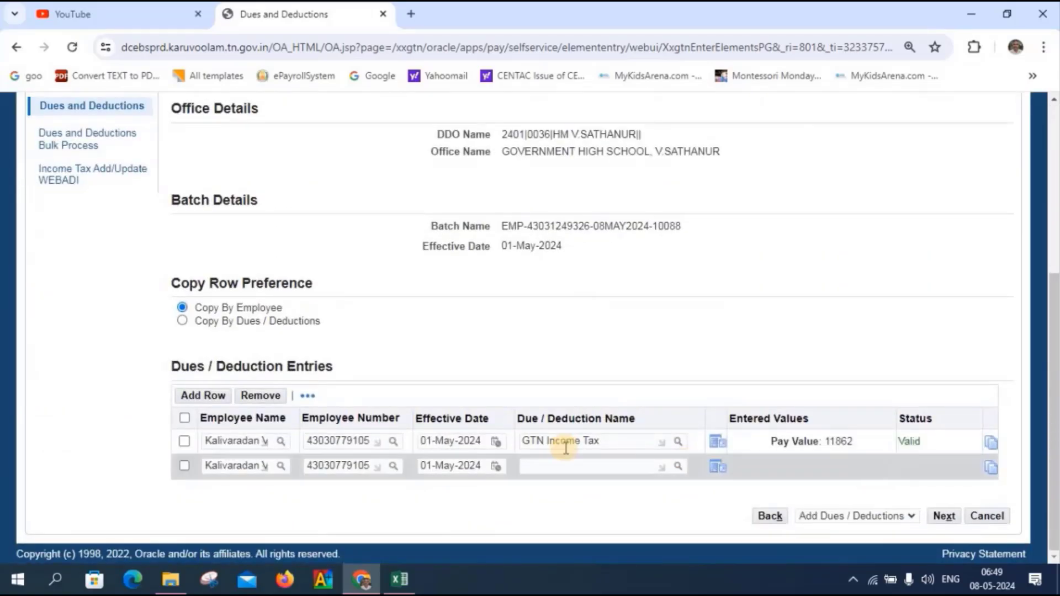
click(541, 470)
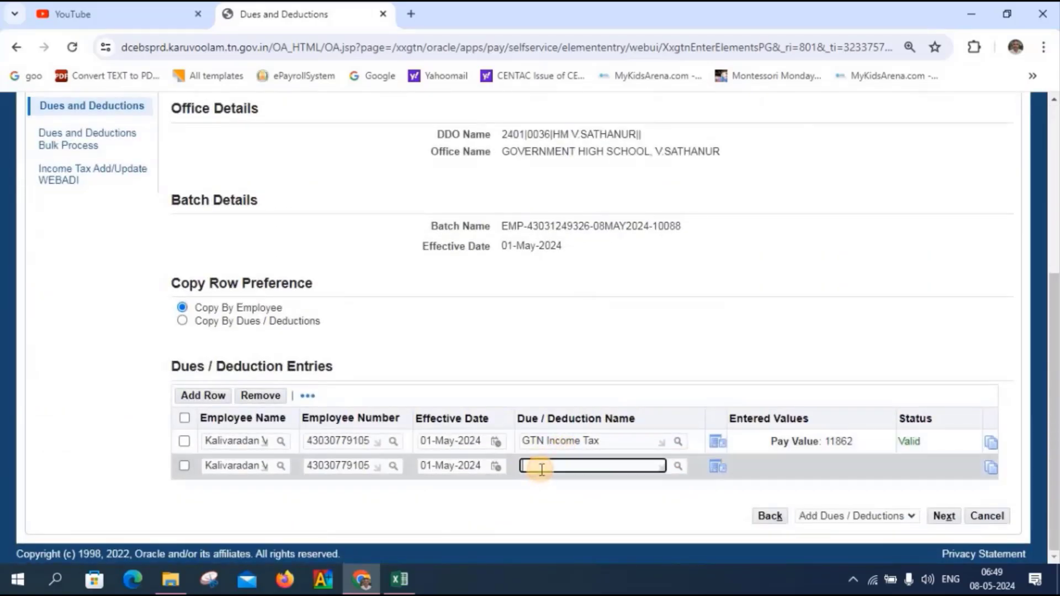
text(gtn in)
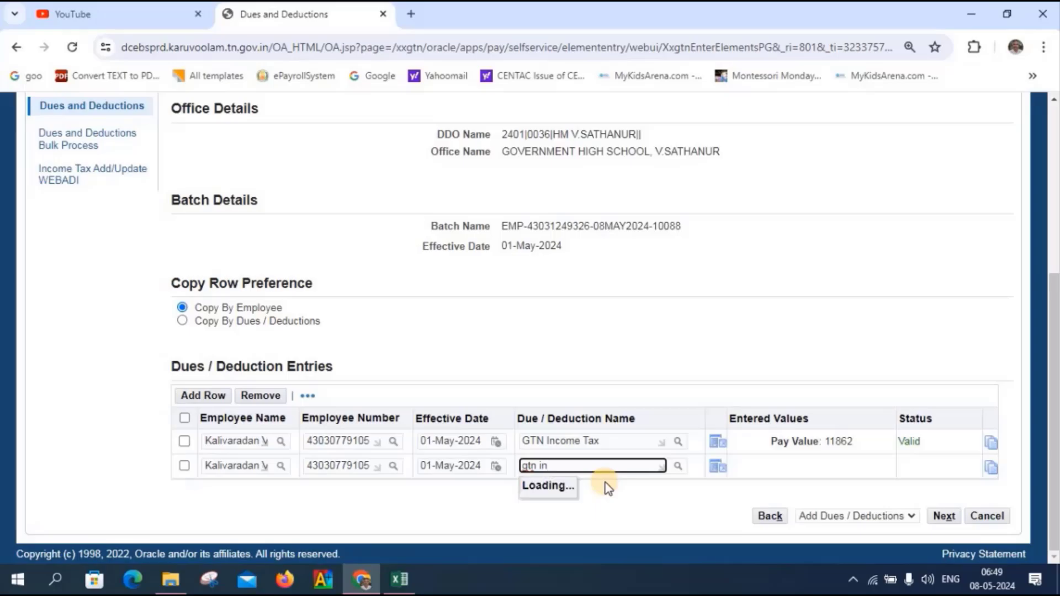
scroll(608, 488, down, 1)
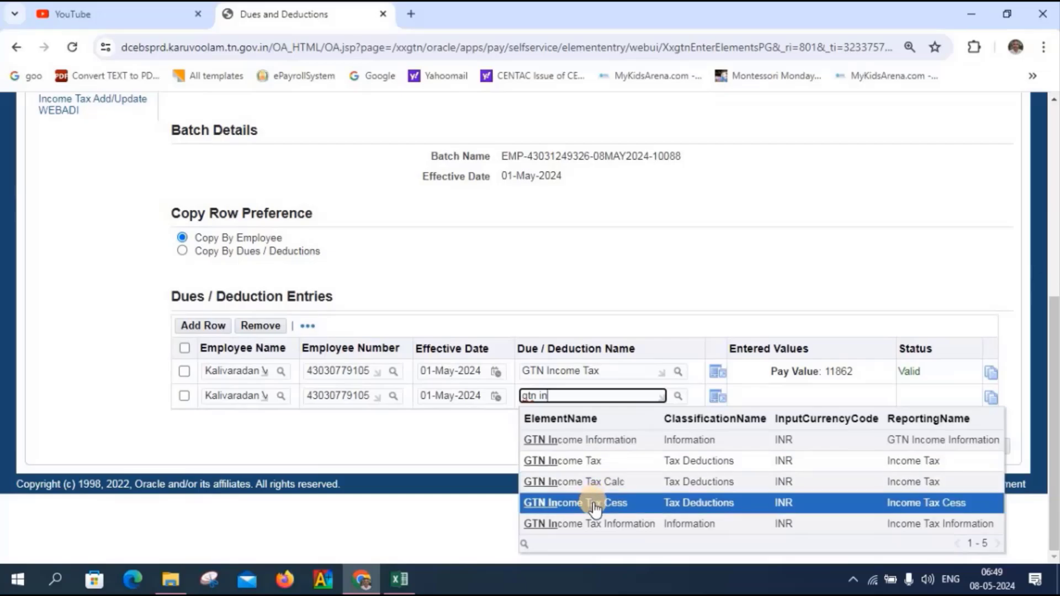
click(571, 503)
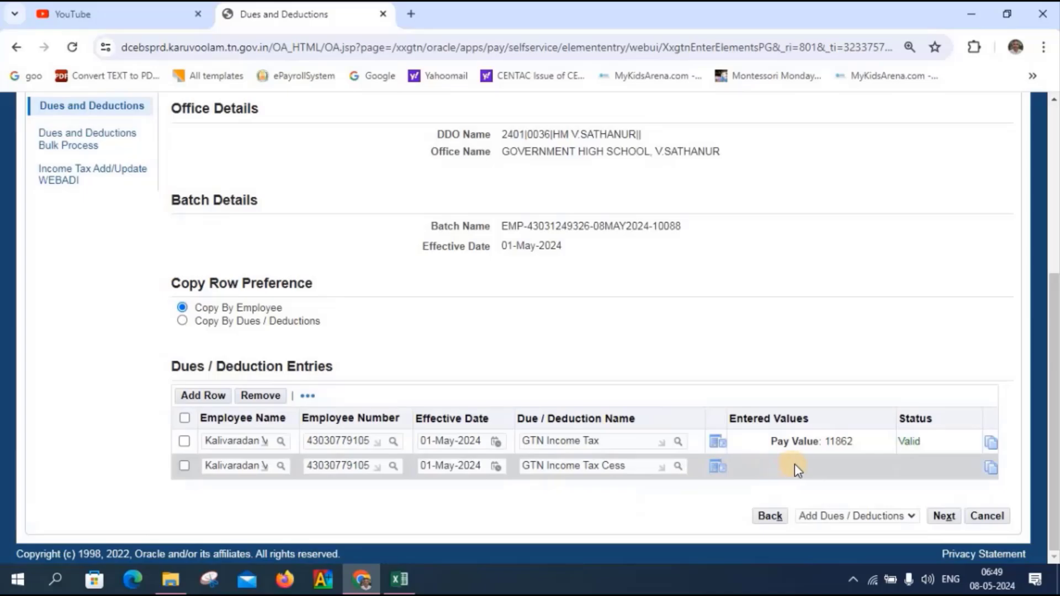
- Enter cess Pay Value 474 from the workbook, validate and save it, then close Excel
click(717, 466)
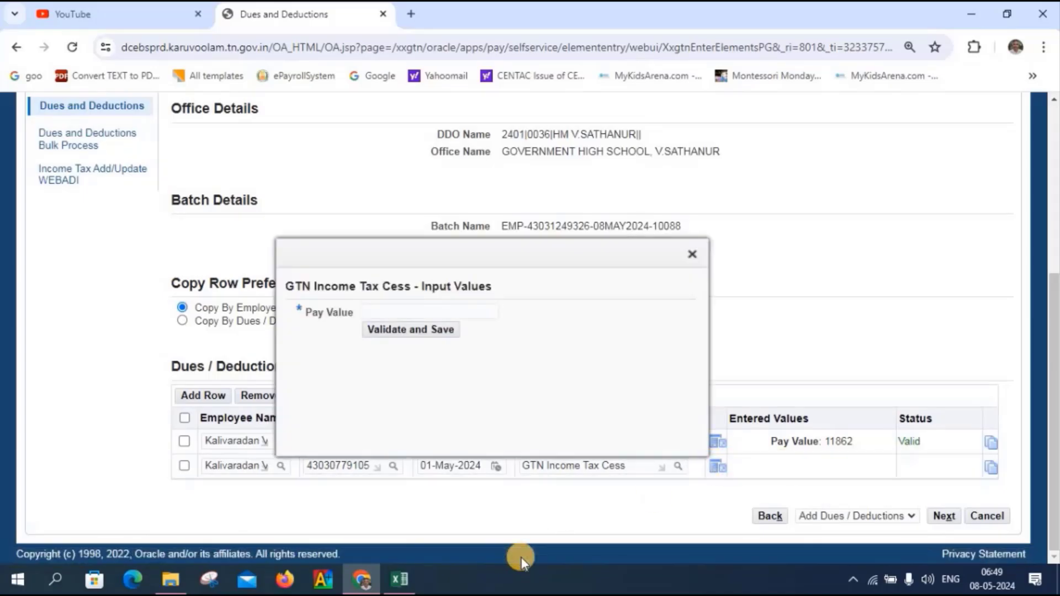
mouse_move(402, 580)
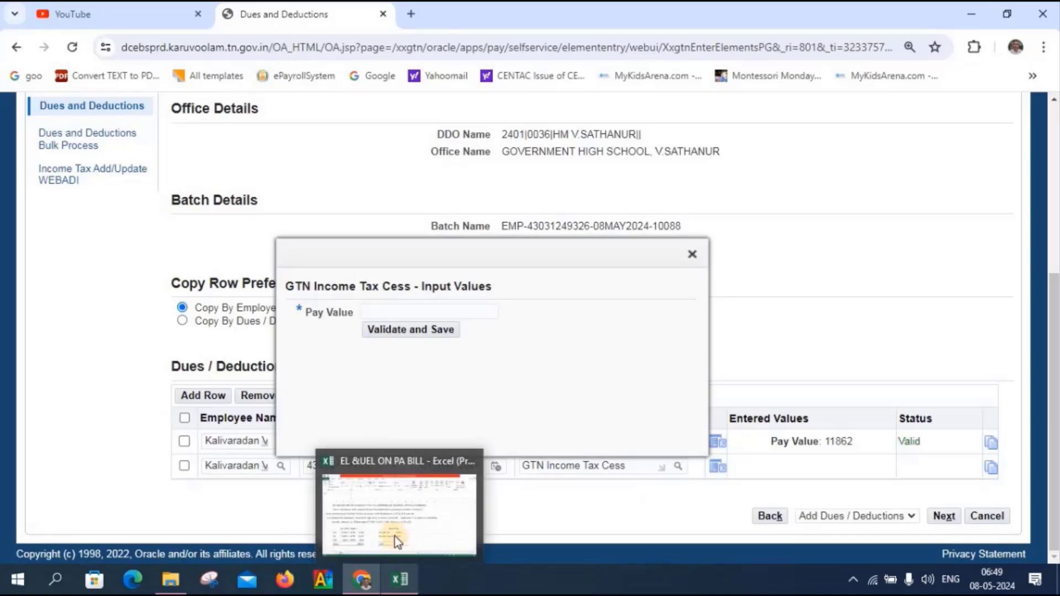
click(395, 535)
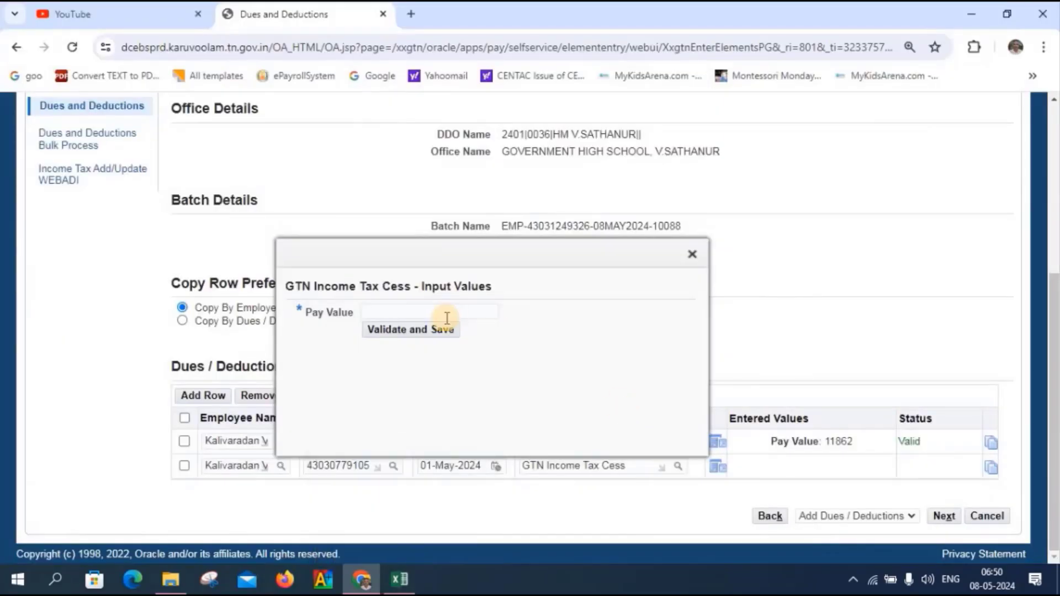
click(405, 307)
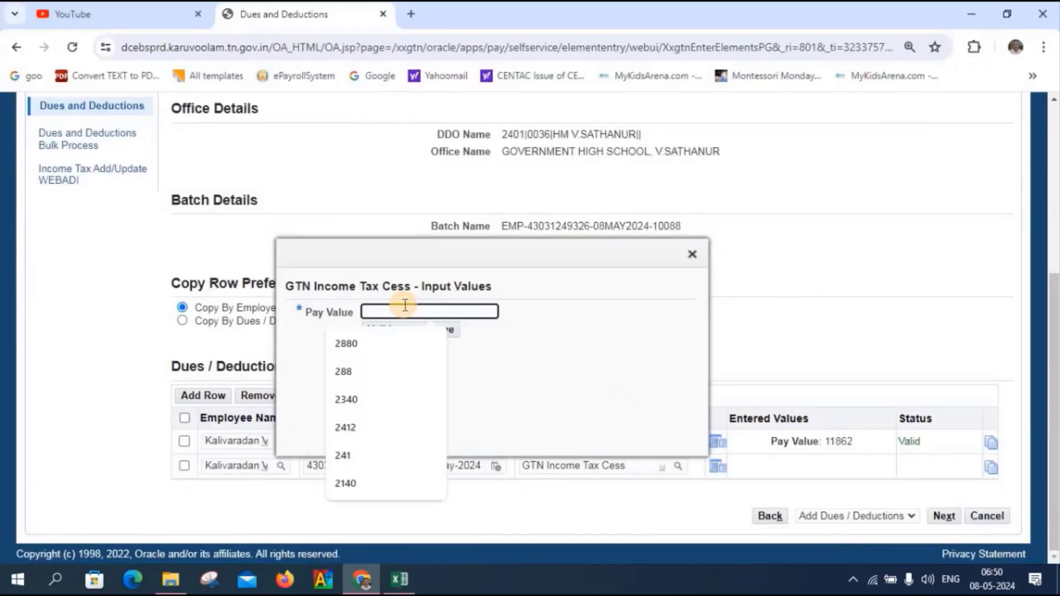
text(474)
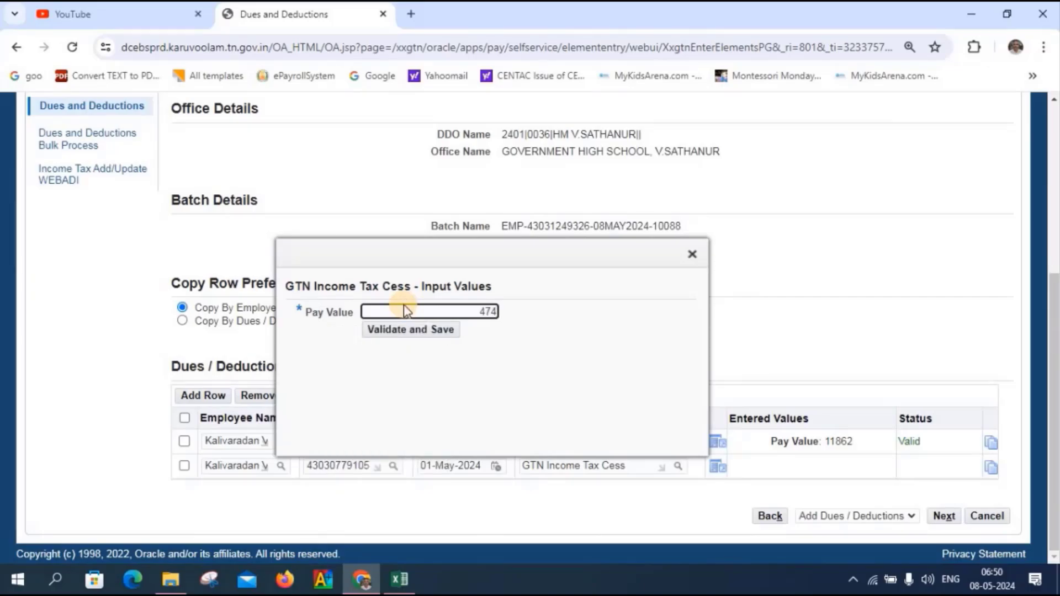
key(Tab)
click(413, 333)
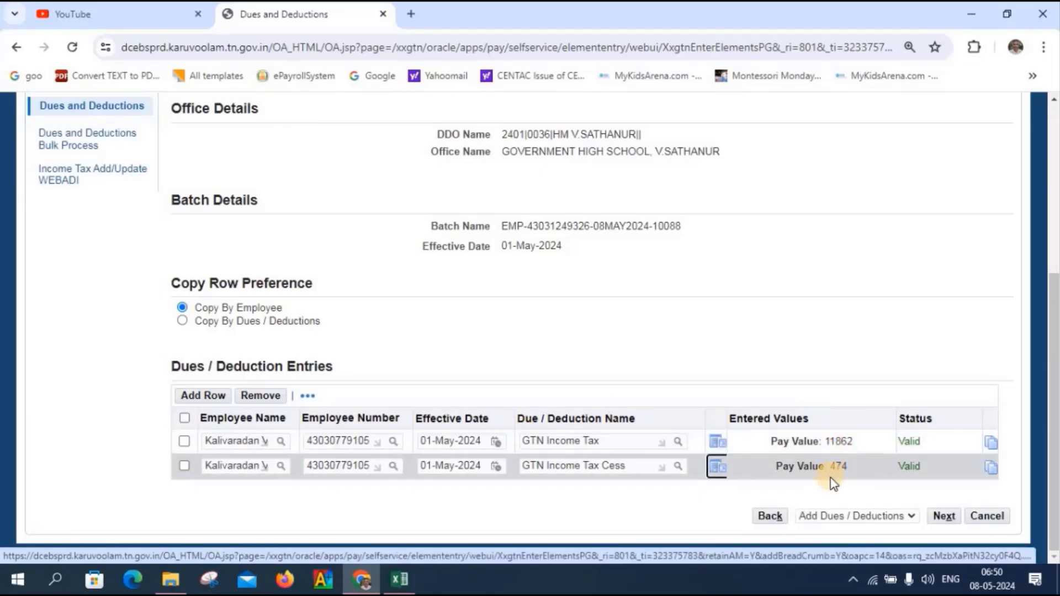
mouse_move(406, 580)
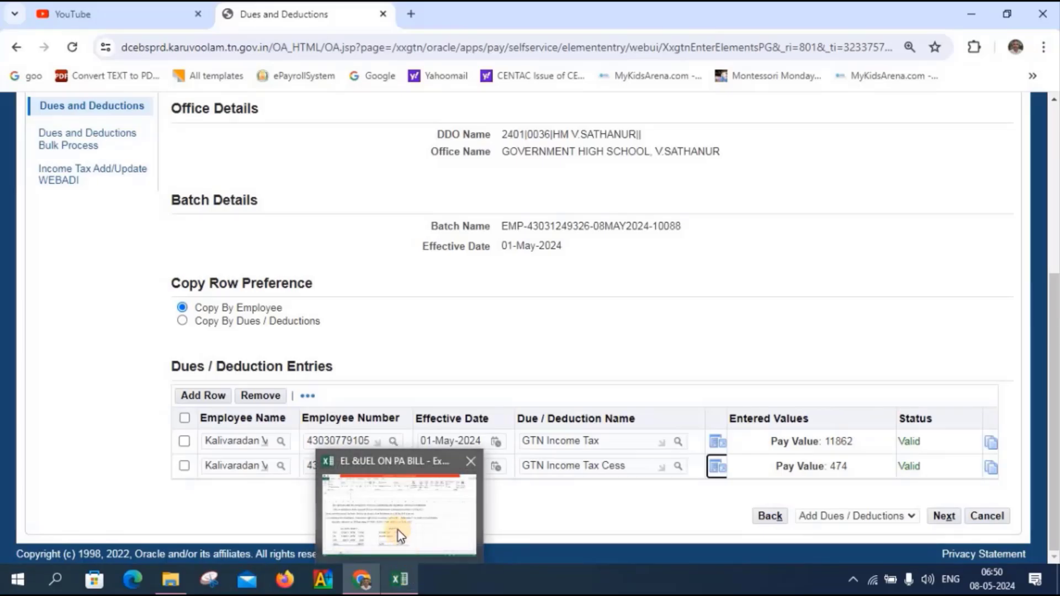
click(471, 461)
- Review the batch, choose approver group Common Approval Group - BILLS - 10466, and submit it
click(941, 515)
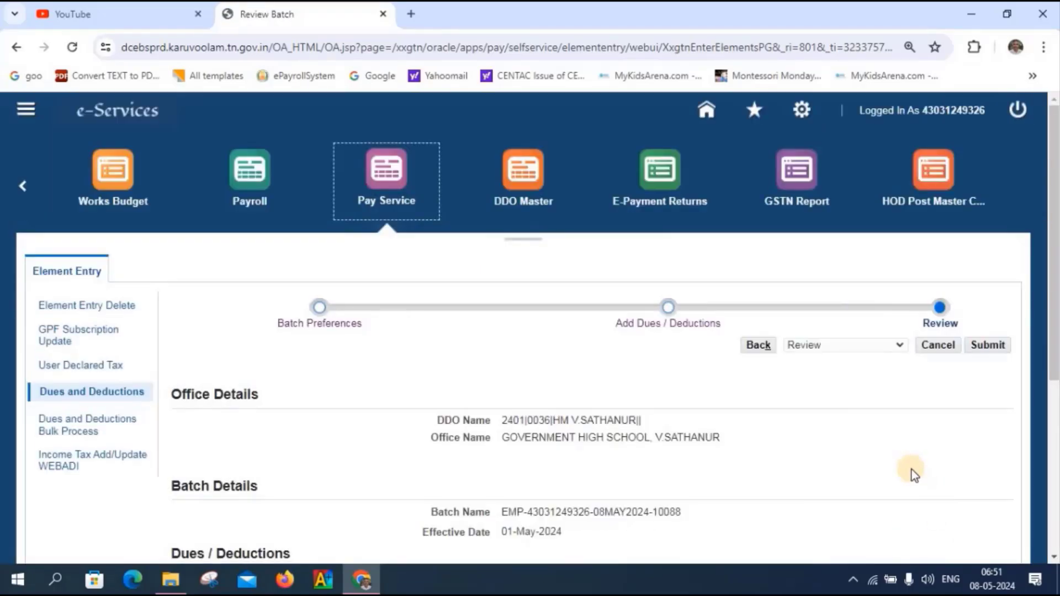
scroll(909, 468, down, 5)
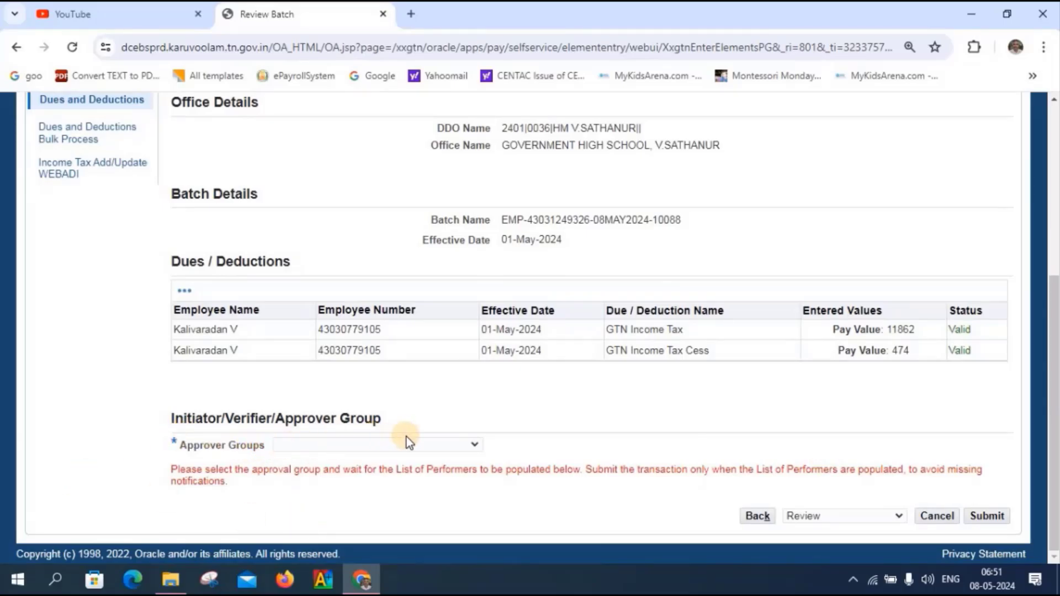
click(478, 446)
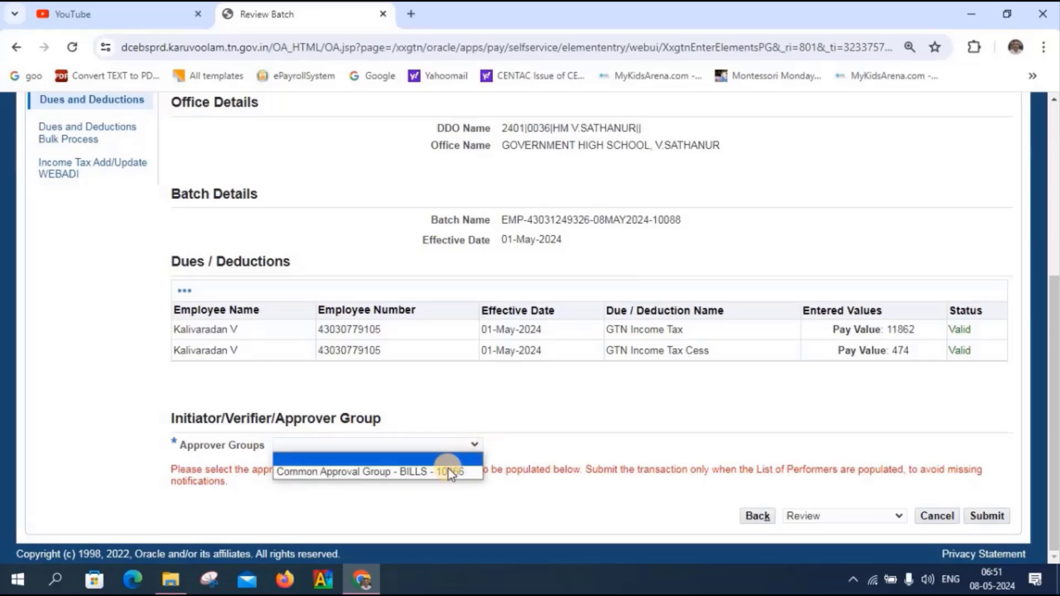
click(448, 473)
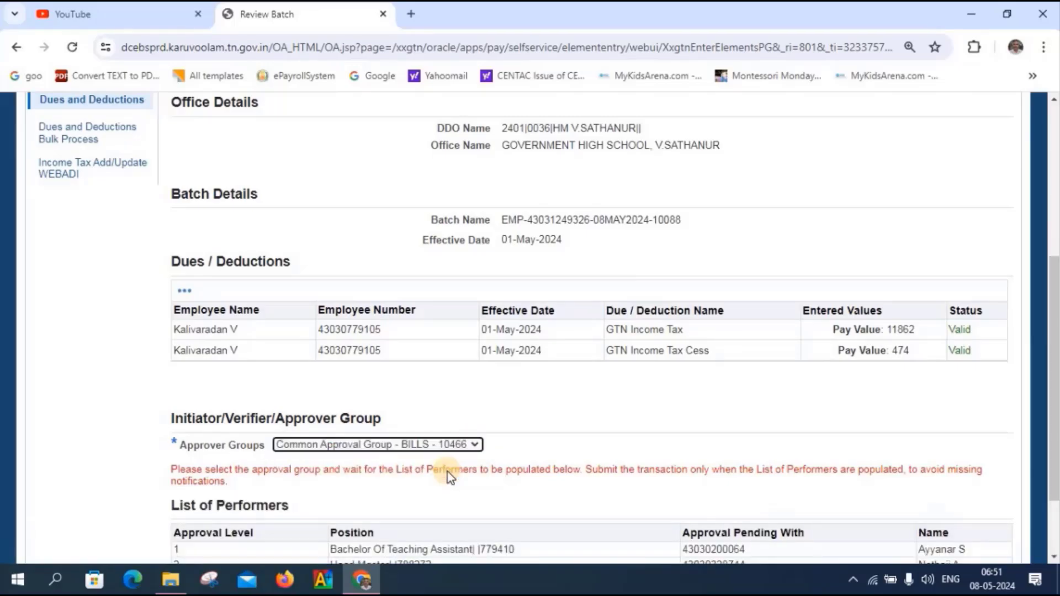
scroll(448, 472, down, 3)
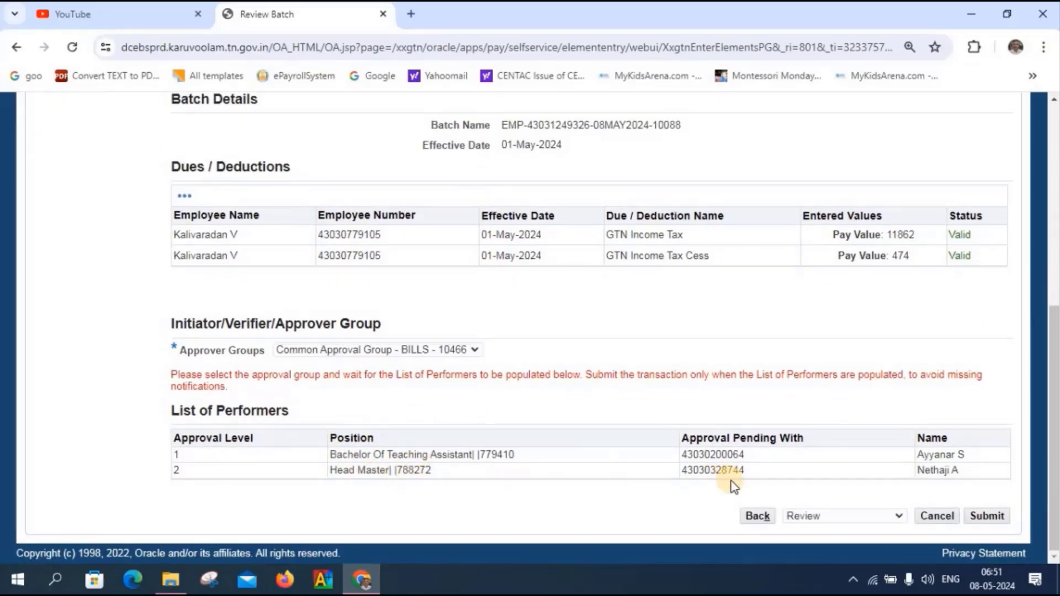
click(989, 518)
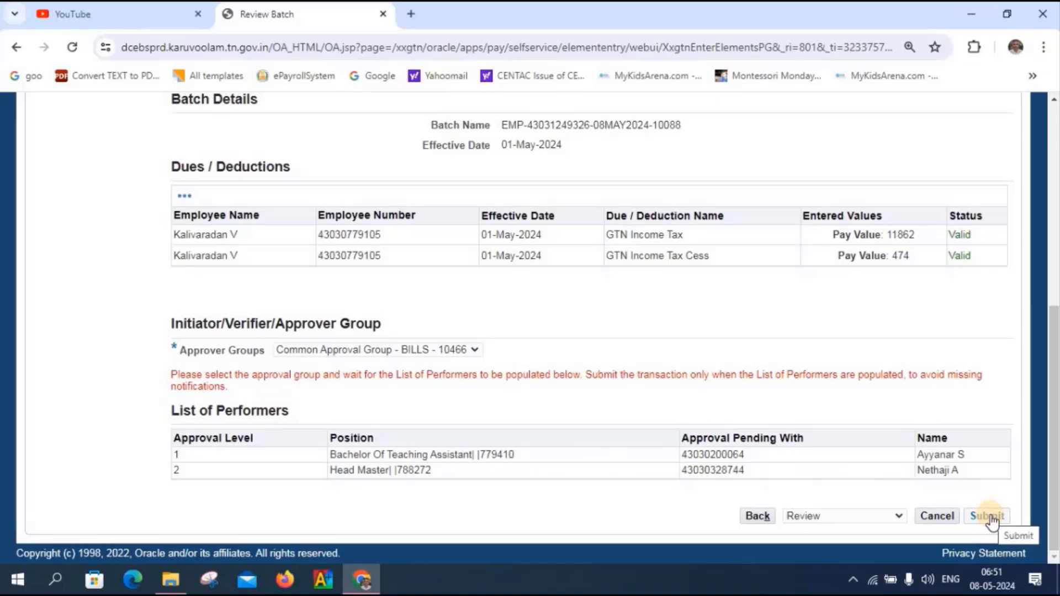
click(985, 517)
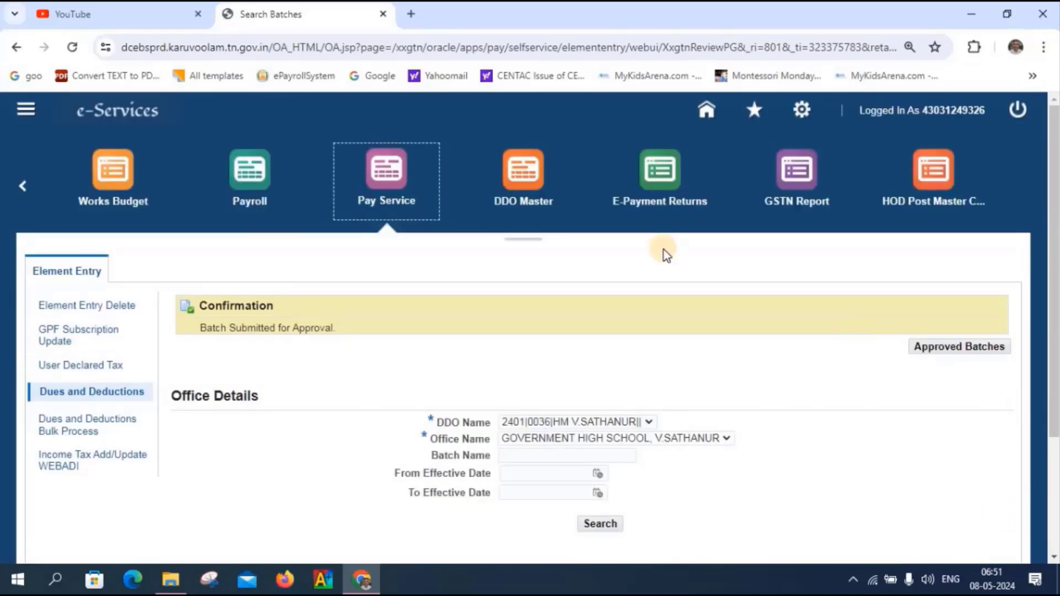
- Log out of e-Services and sign back in to Kalanjiyam as the verifying user
click(1017, 109)
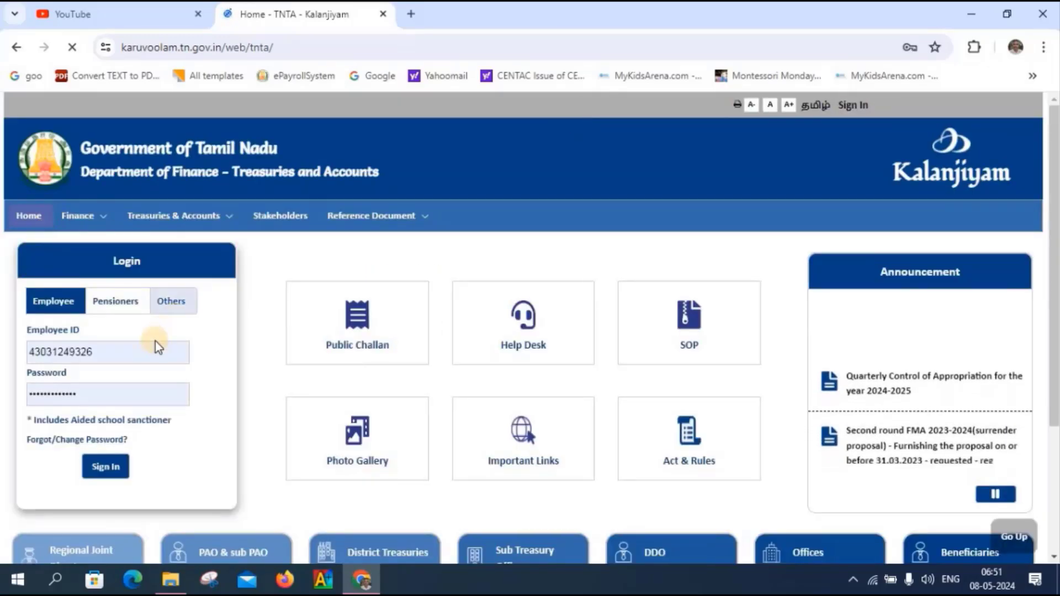
click(363, 307)
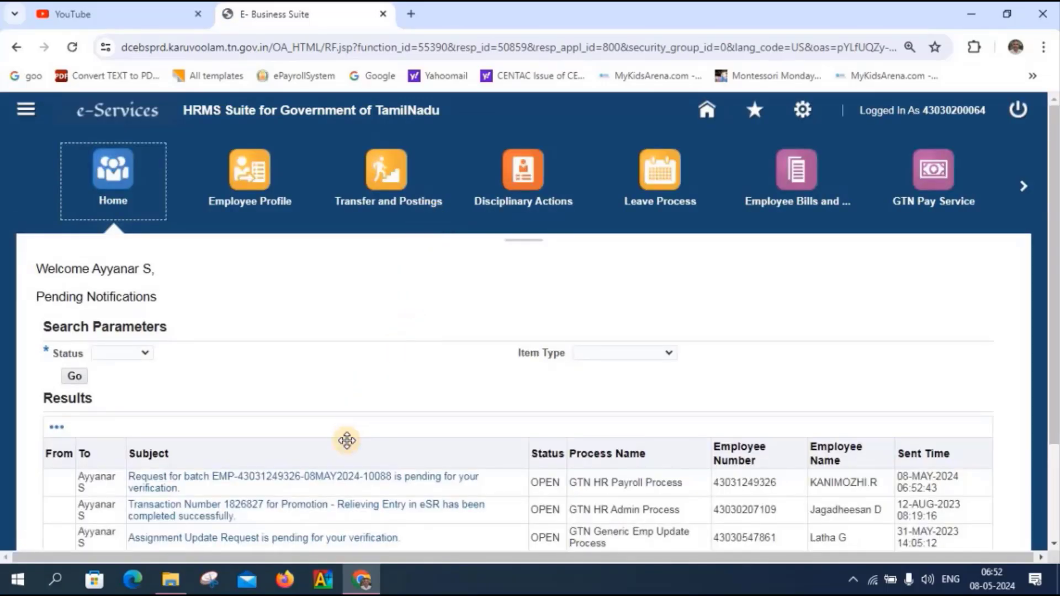
- Open the pending batch request, review its Dues/Deduction entries, and verify it
click(326, 482)
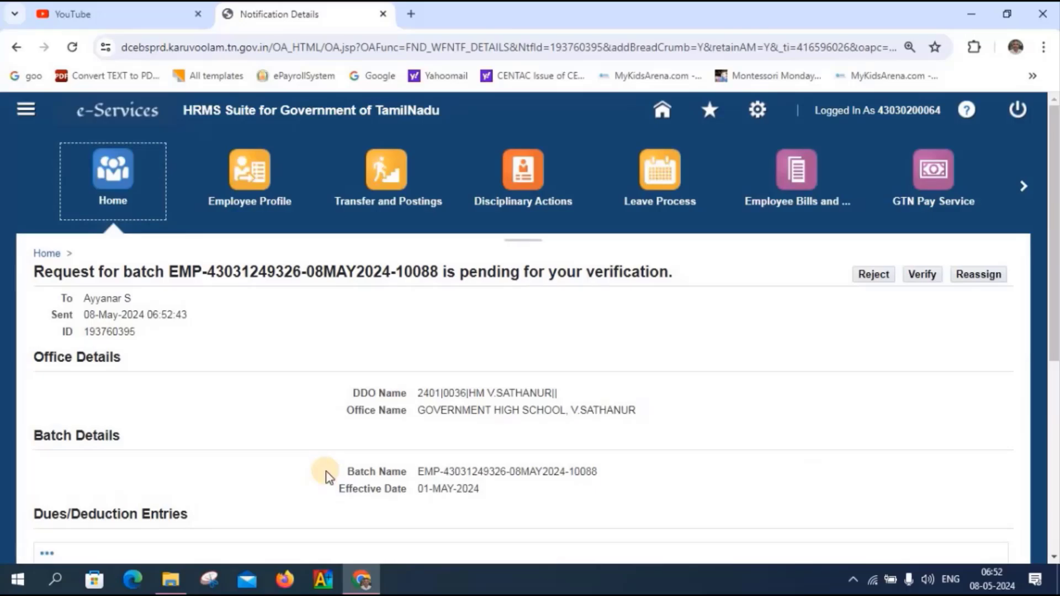
scroll(326, 476, down, 5)
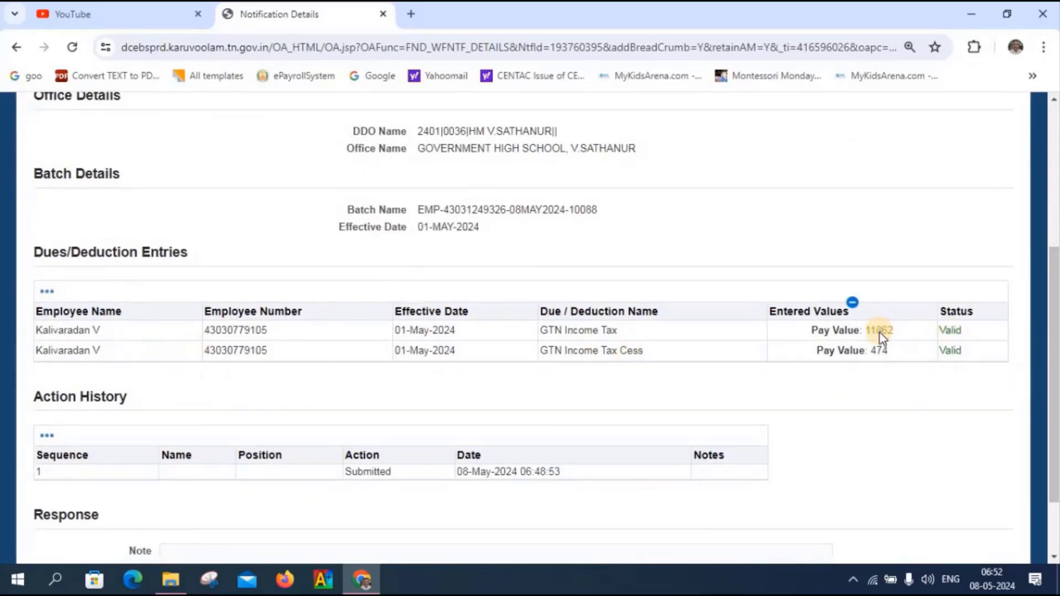
scroll(892, 360, up, 5)
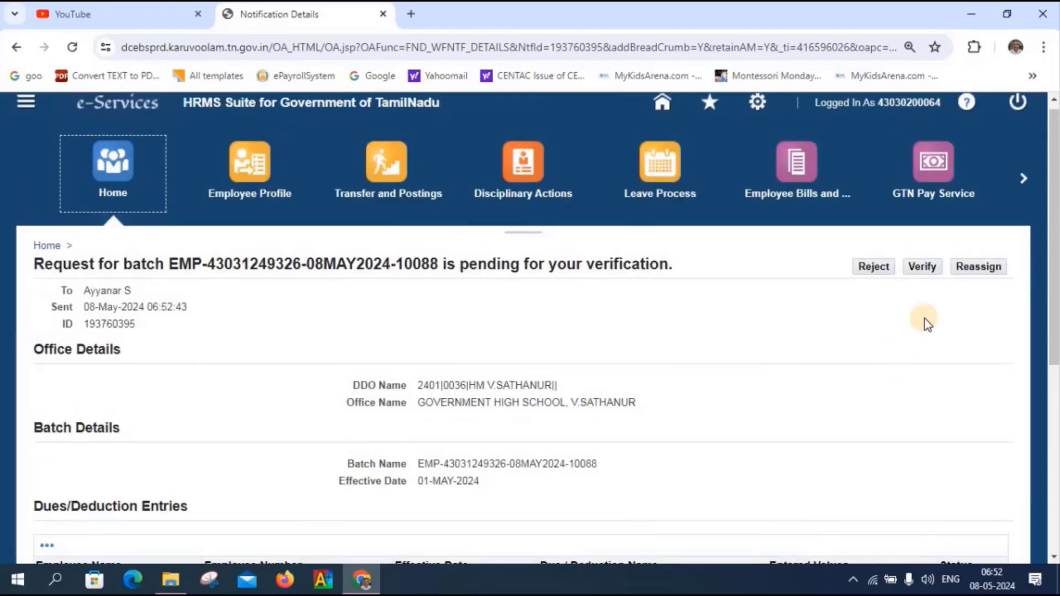
click(923, 267)
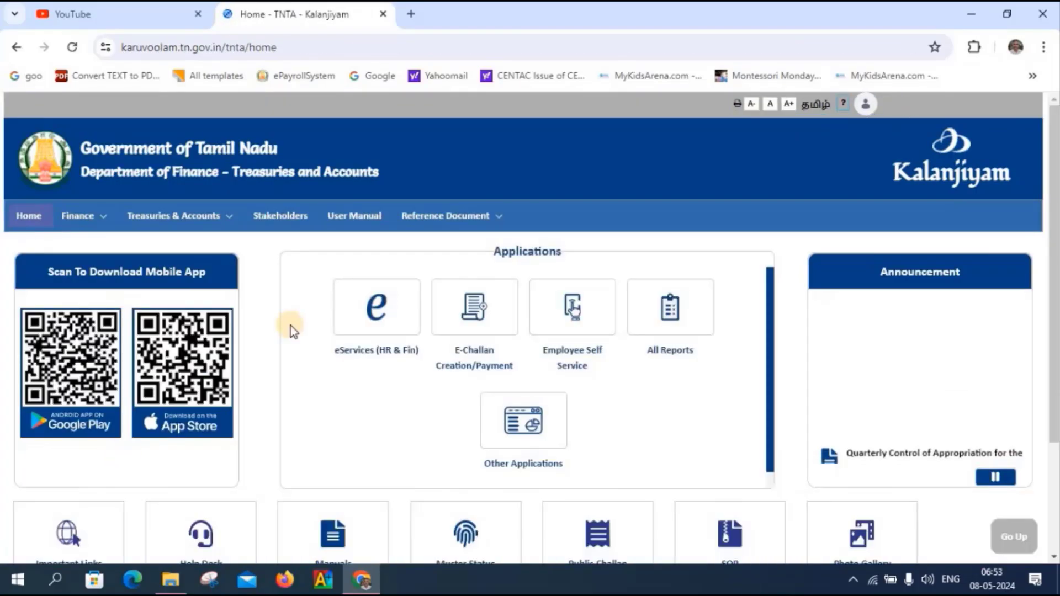
- Approve the verified batch request in eServices, then sign out of the HRMS suite
click(349, 326)
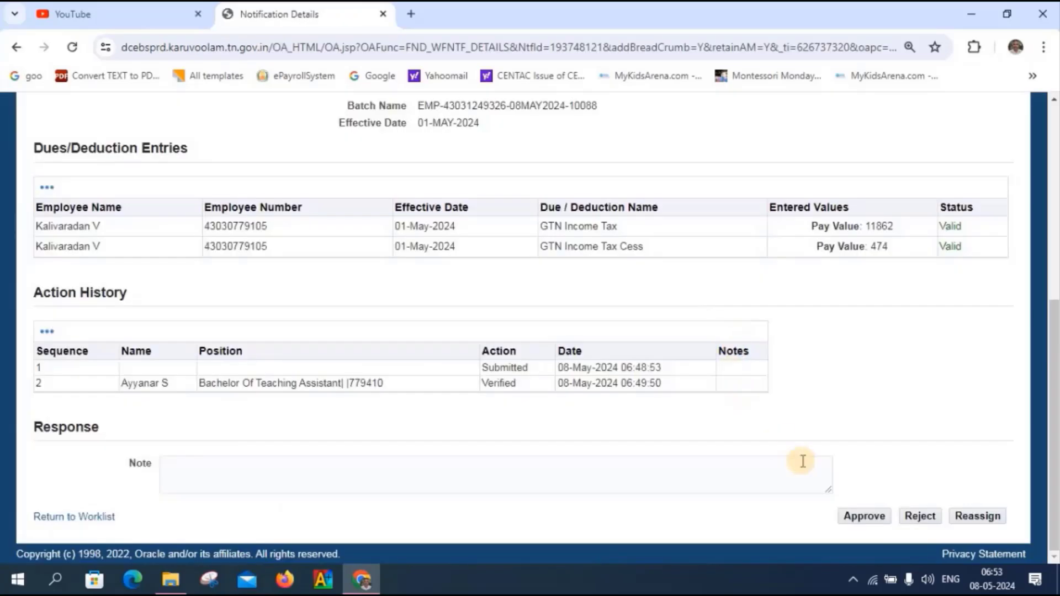
click(853, 519)
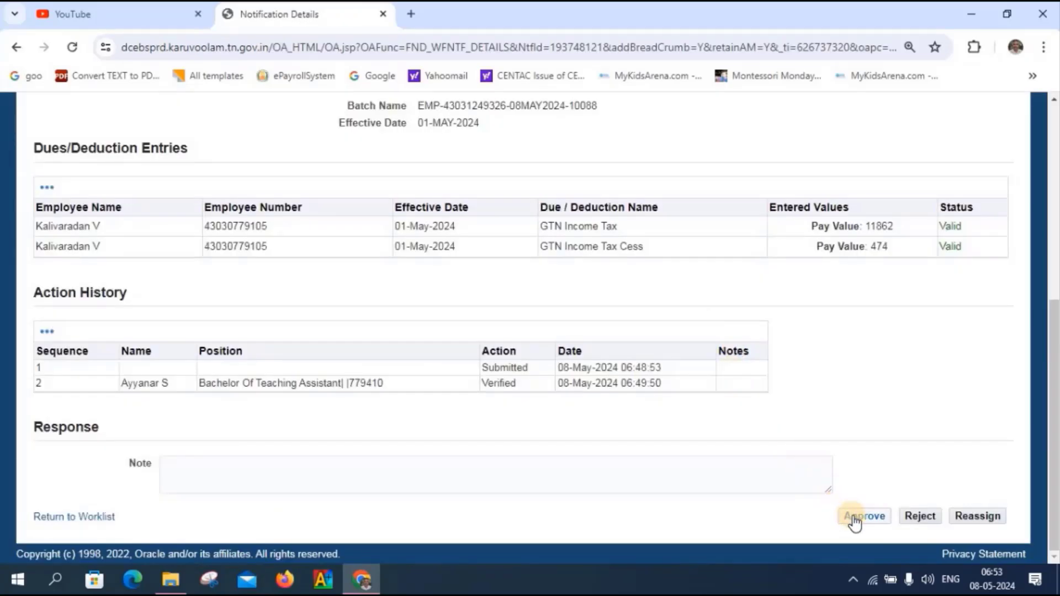
click(853, 516)
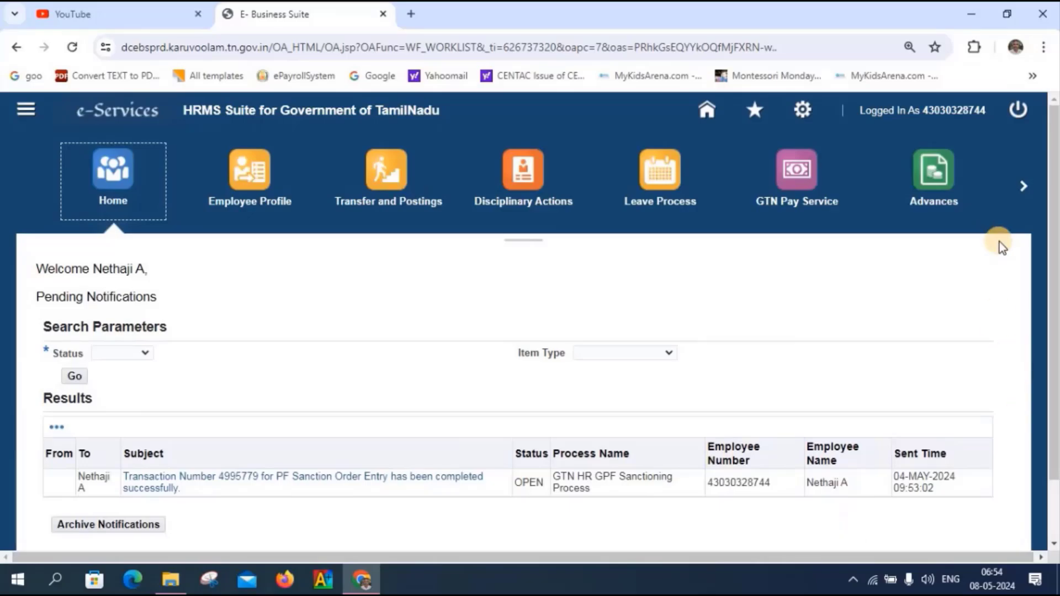
click(1014, 112)
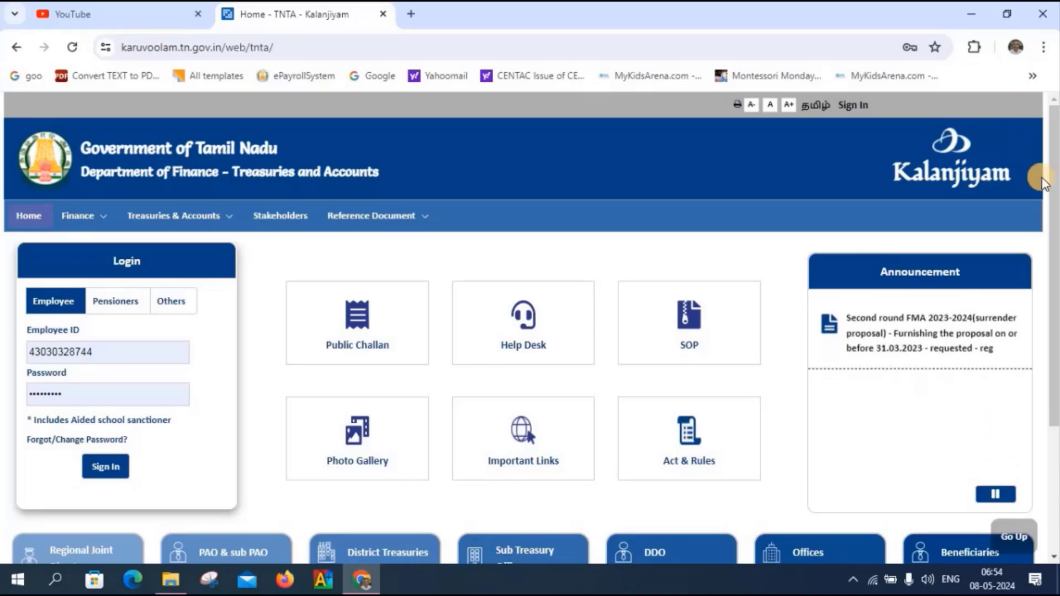
- Sign in with the DDO's saved login and open eServices' GTN Finance home page
click(141, 353)
key(BackSpace)
key(BackSpace)
key(BackSpace)
key(BackSpace)
key(BackSpace)
key(BackSpace)
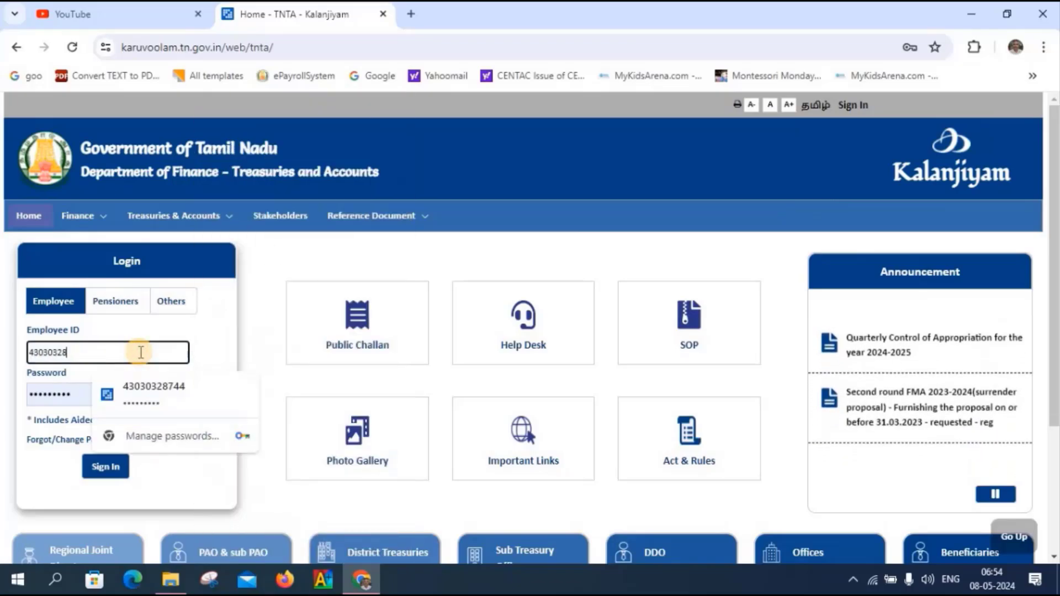
key(BackSpace)
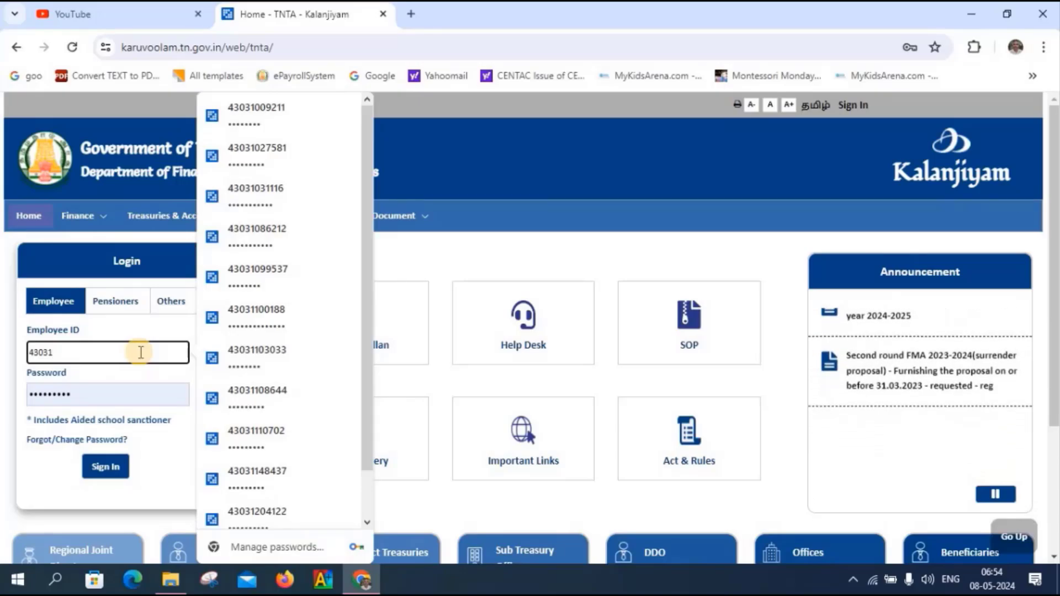
text(24)
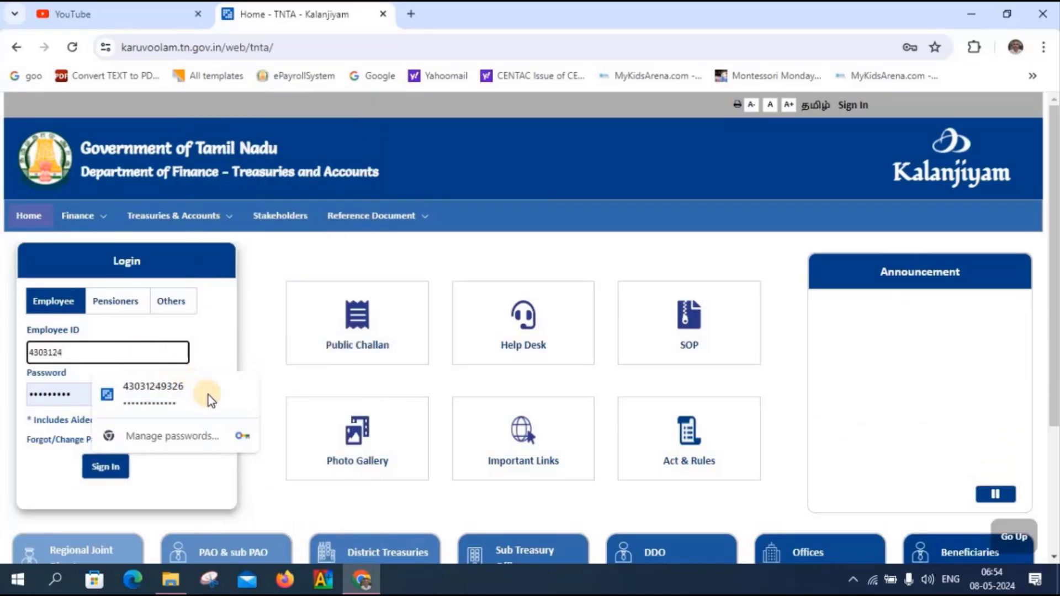
click(208, 396)
click(168, 390)
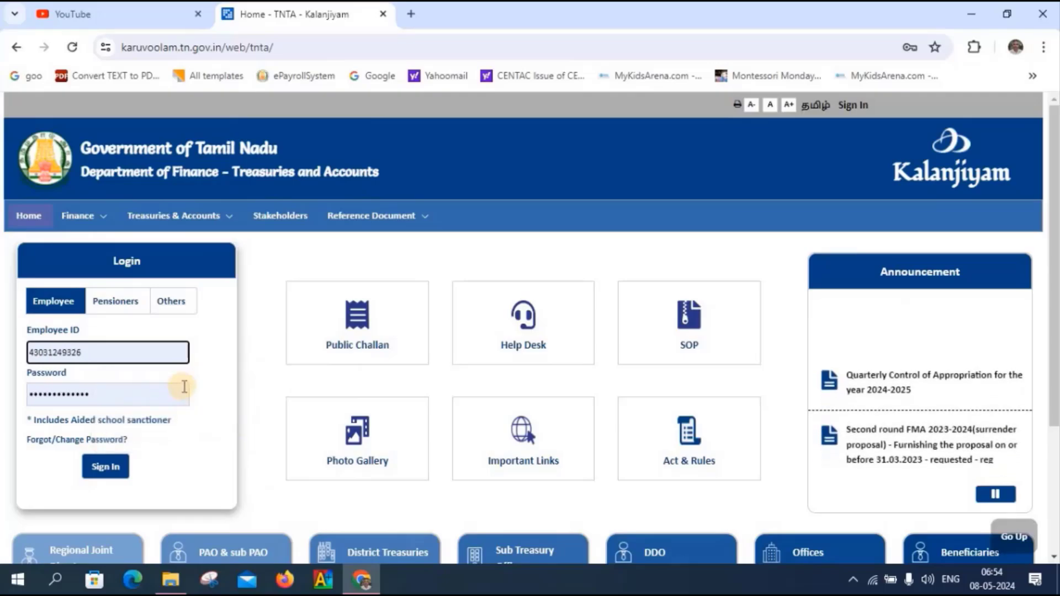
key(Return)
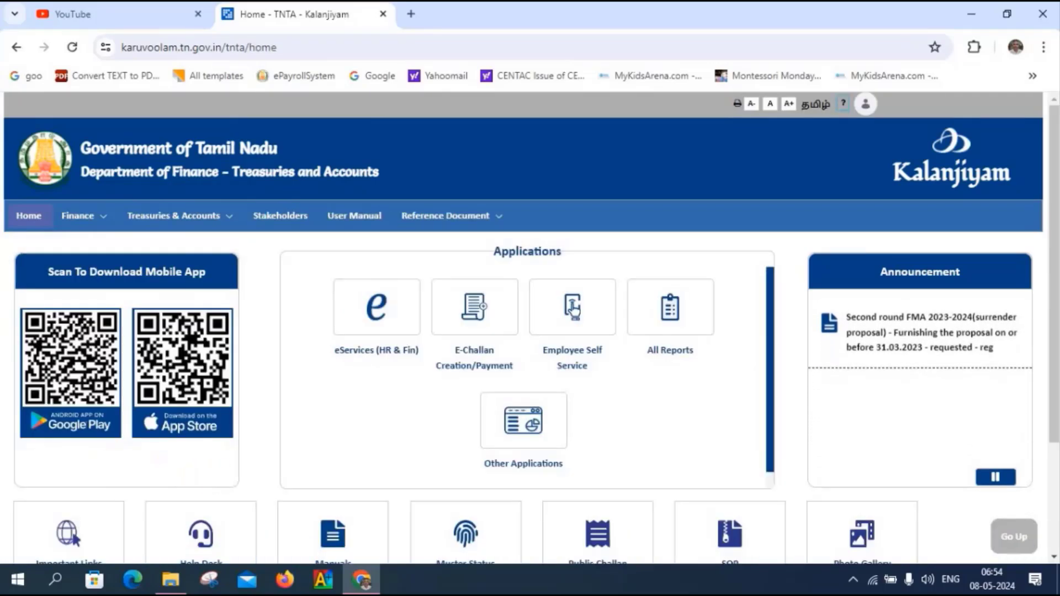
click(375, 310)
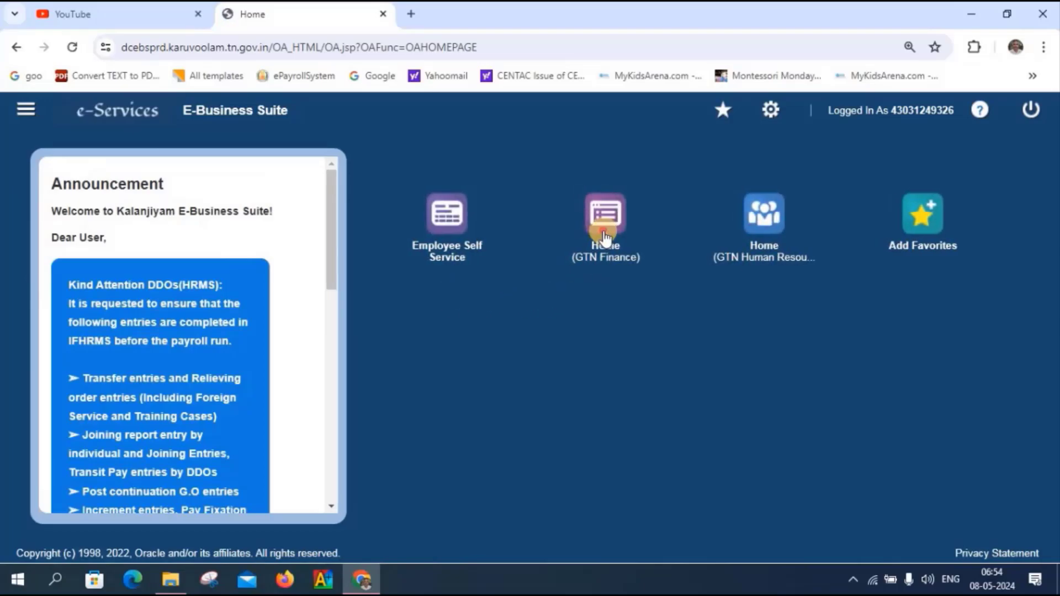
click(606, 235)
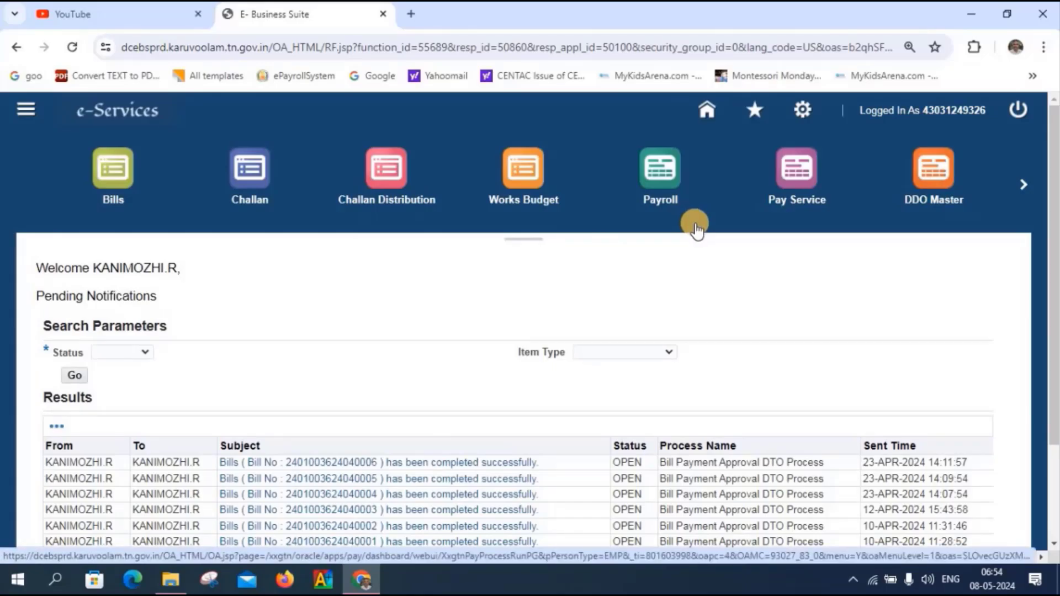
- On Process Payroll, select pay bill group TEMP ESTAB (KH) 102 via the lookup
click(656, 177)
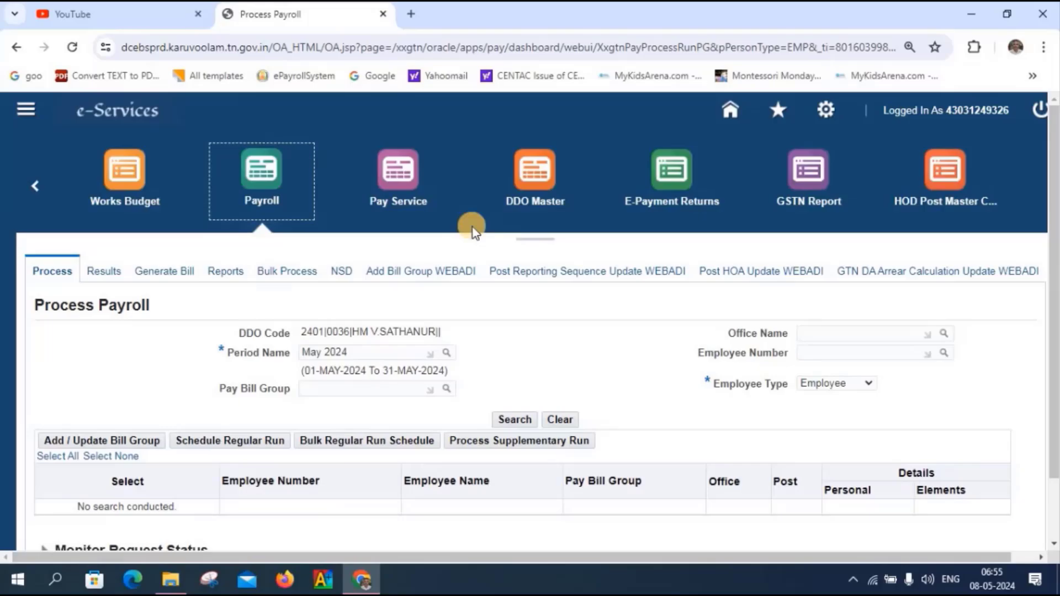
click(370, 394)
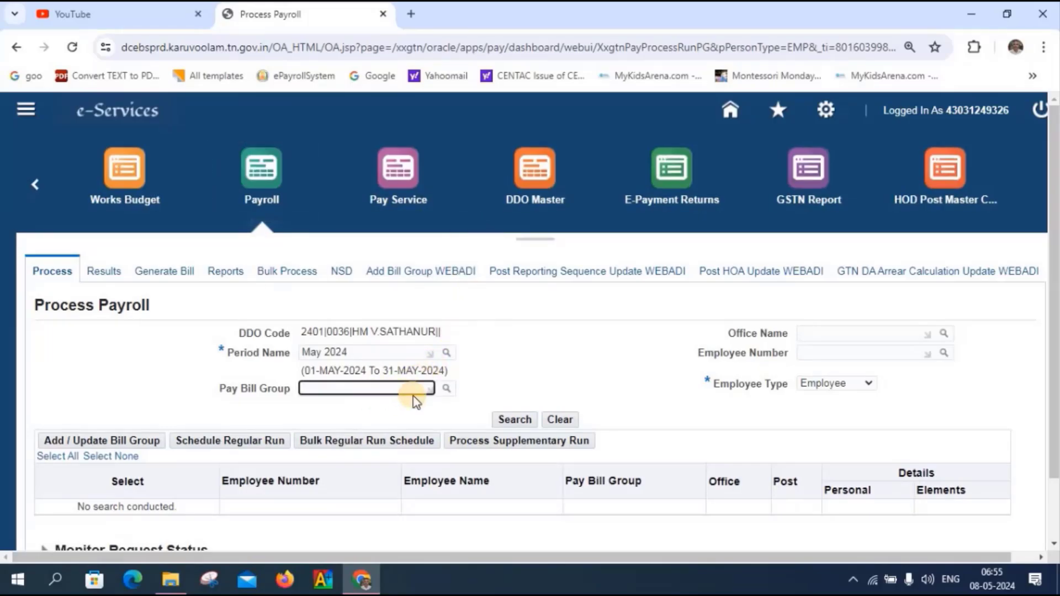
click(447, 389)
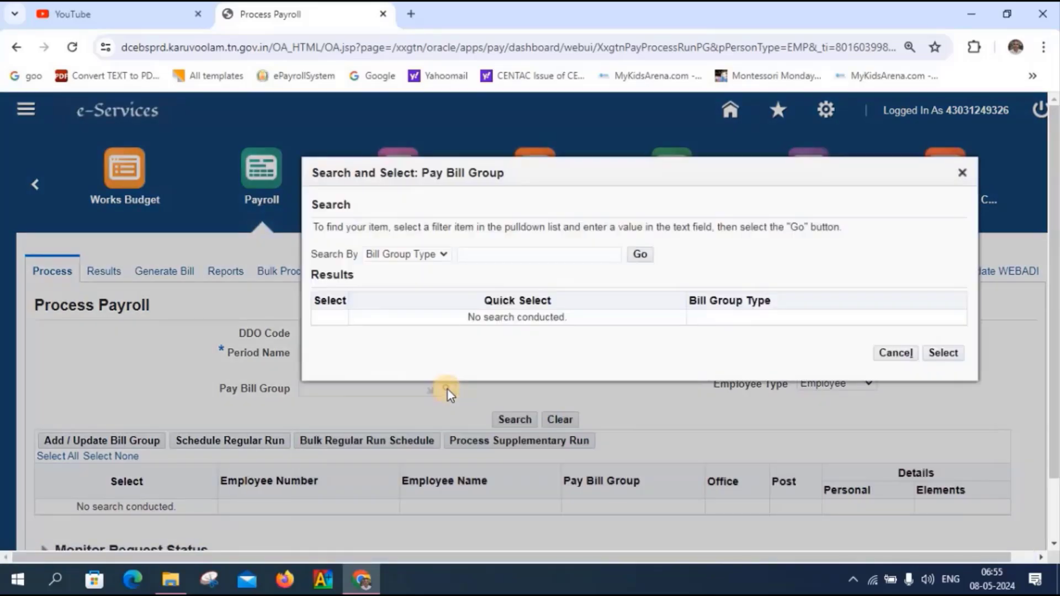
scroll(448, 390, down, 2)
click(640, 183)
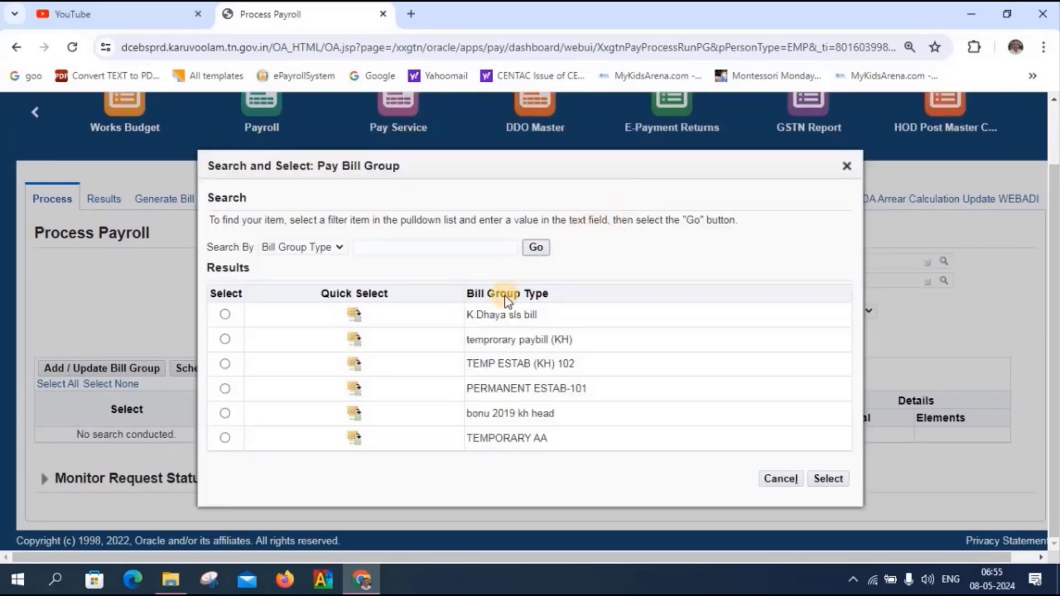
click(355, 364)
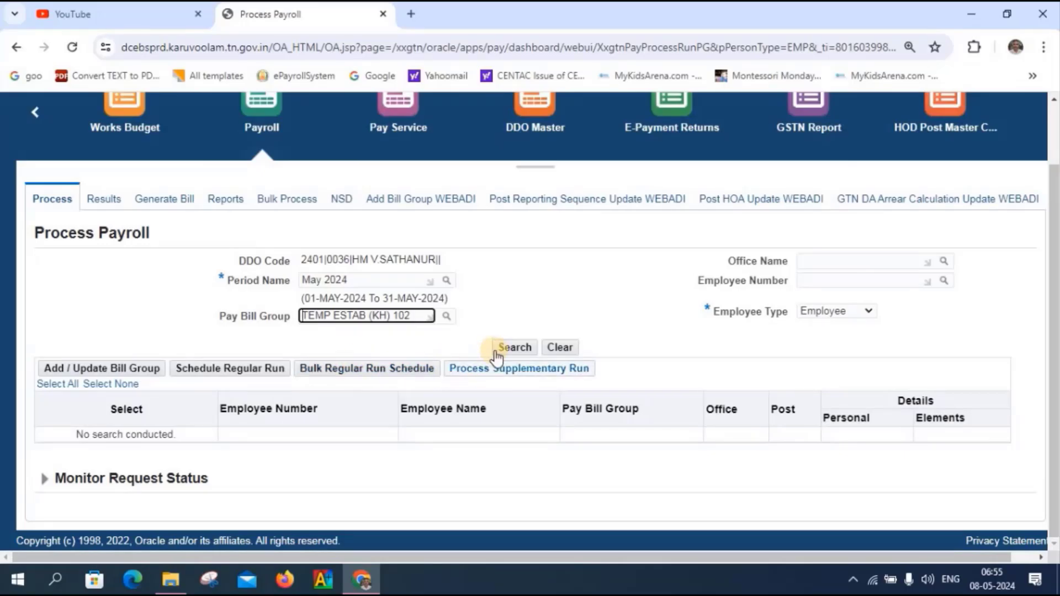
- Set Employee Type to Ex-Employee and search to list the retired employee
click(867, 307)
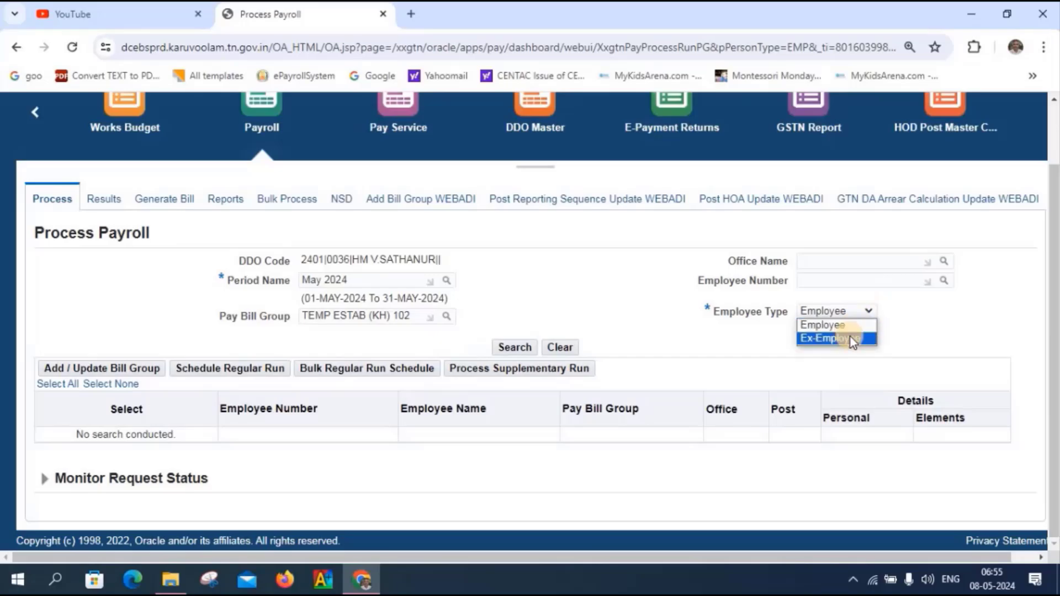
click(850, 337)
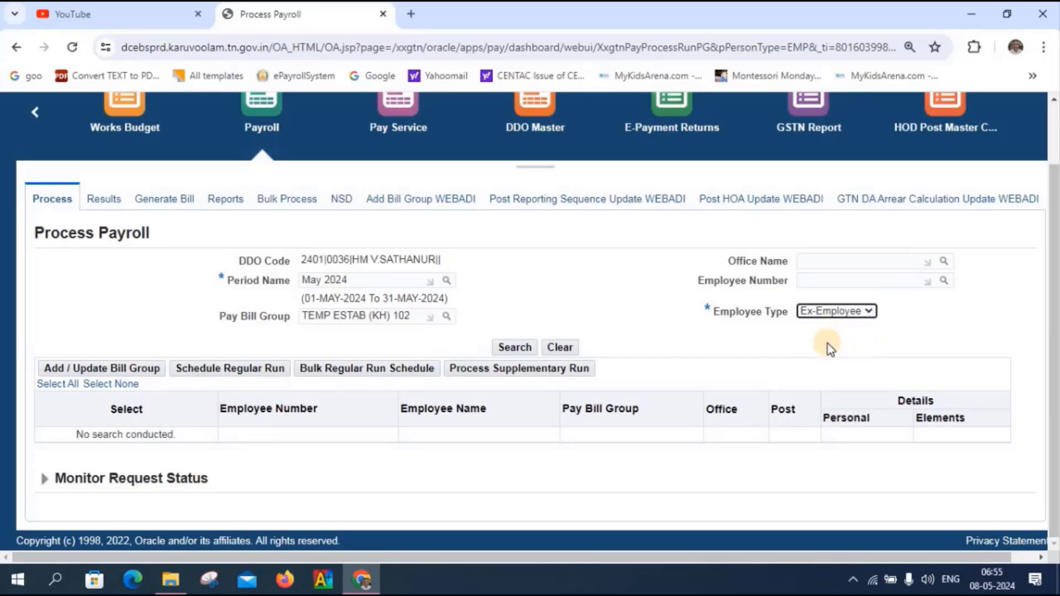
click(512, 347)
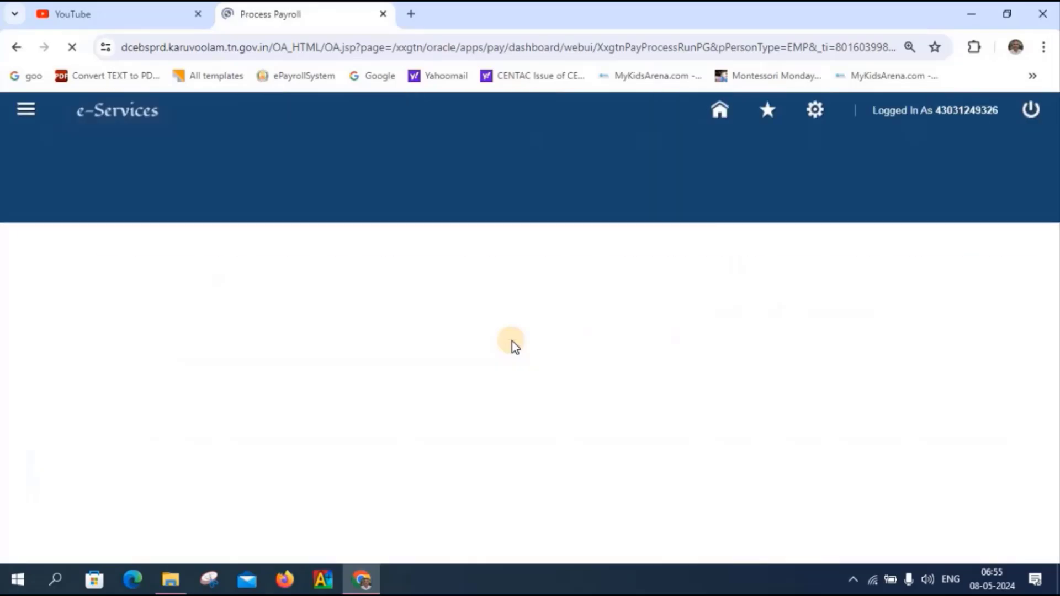
scroll(511, 345, down, 3)
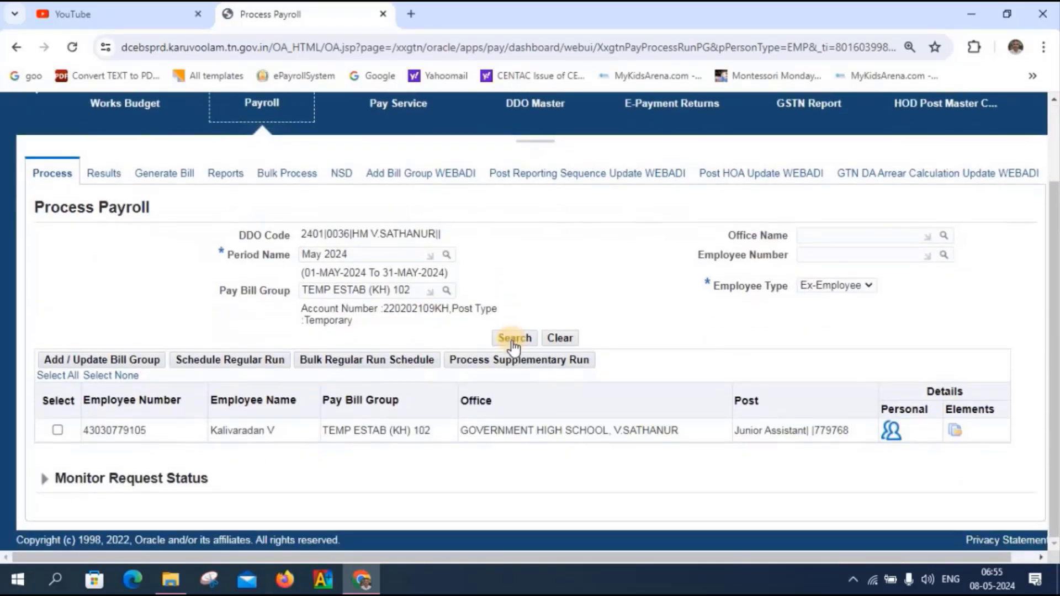
- Submit a supplementary UEL on PA Encashment run for the selected ex-employee and dismiss the confirmation
click(58, 430)
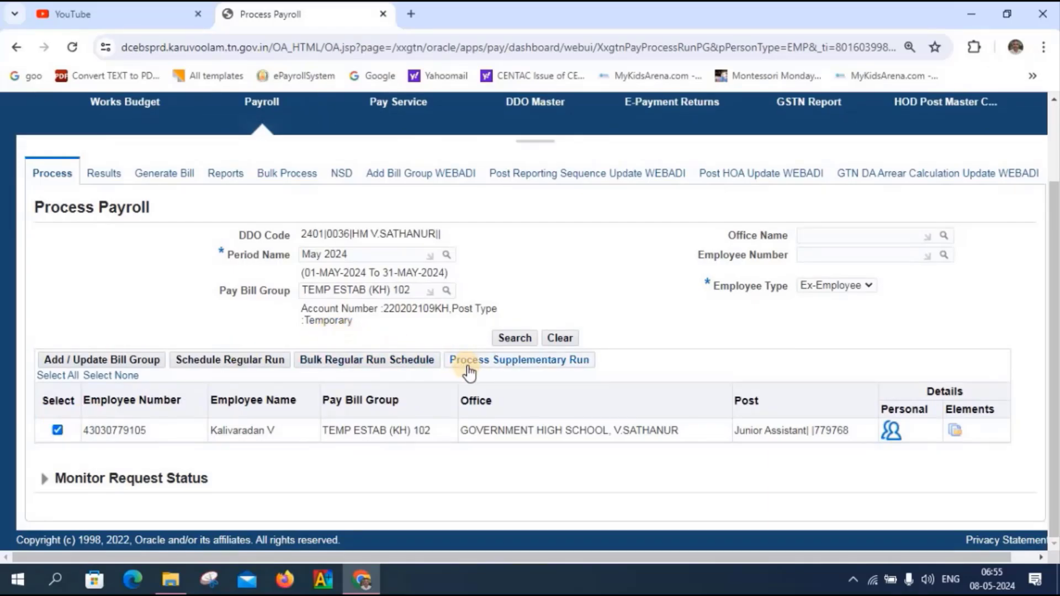
click(489, 362)
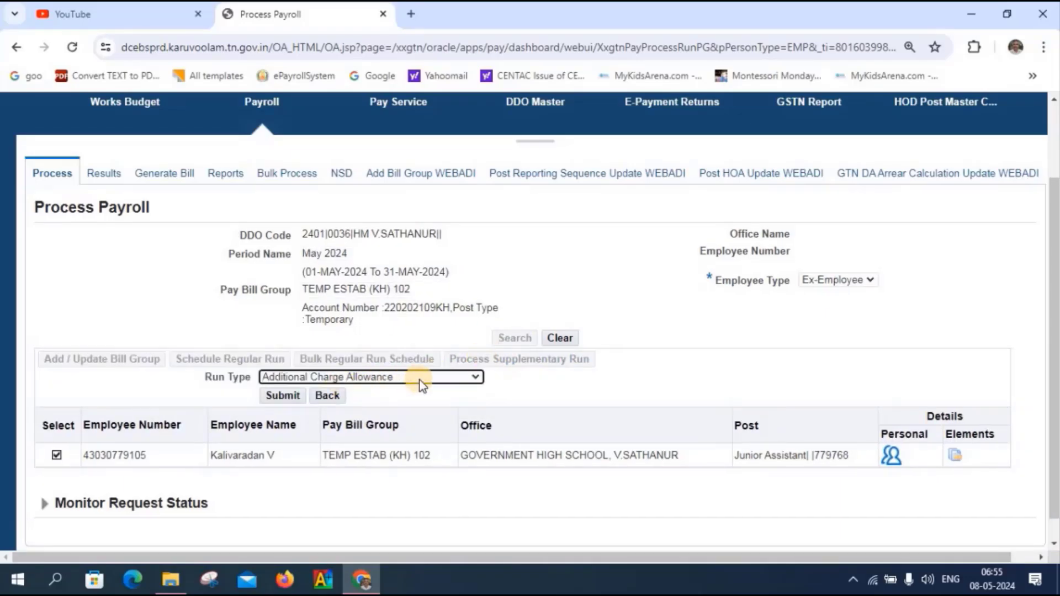
click(420, 380)
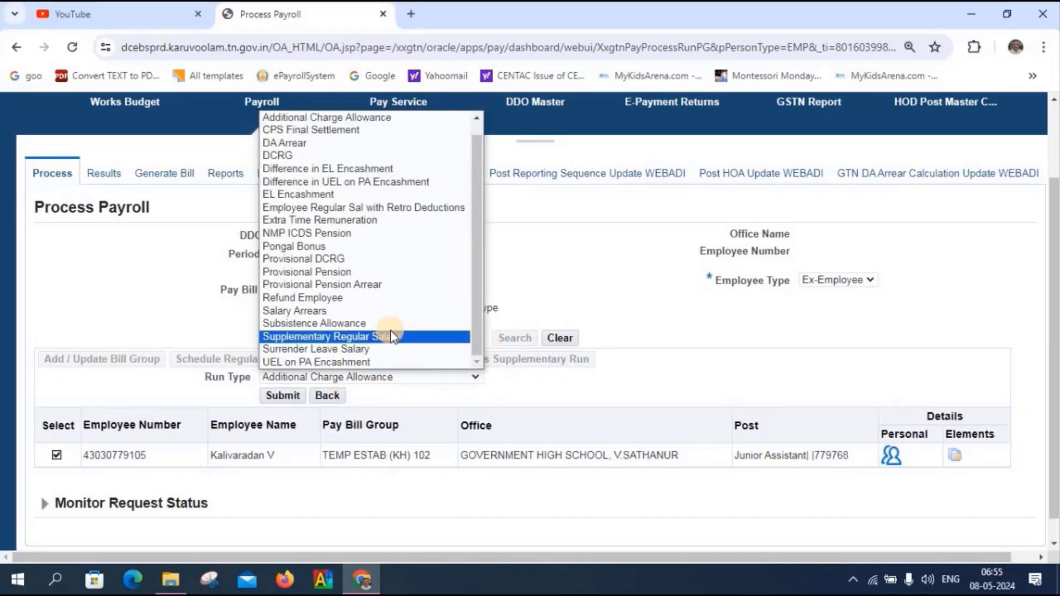
click(368, 362)
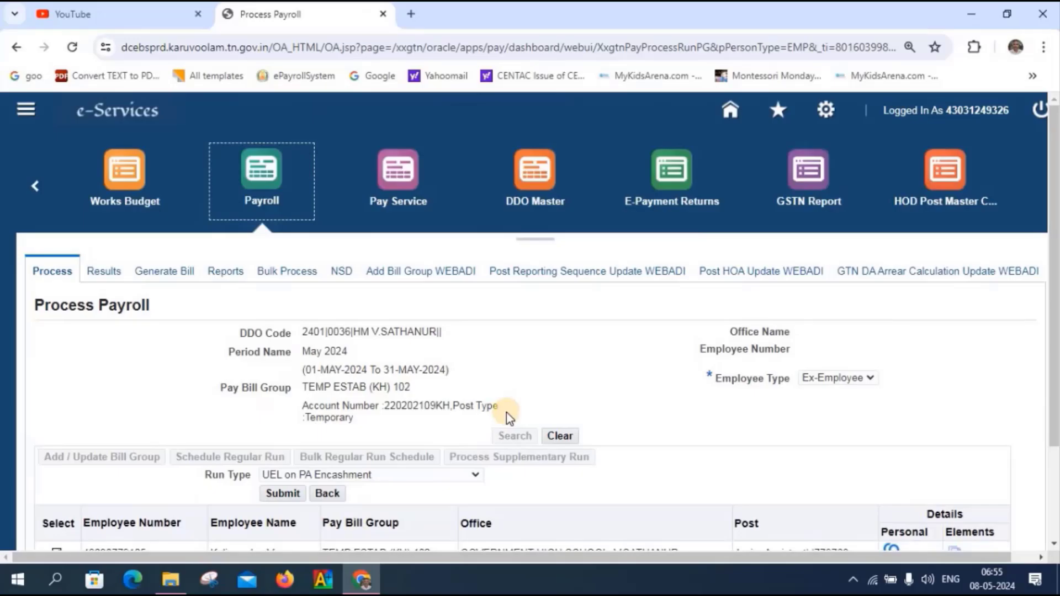
click(281, 493)
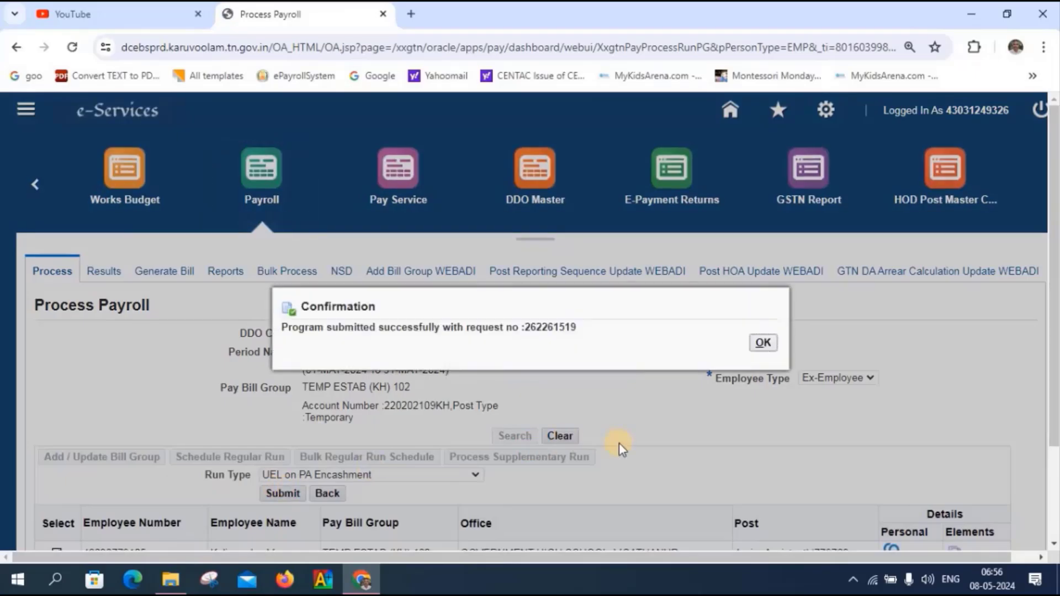
click(770, 347)
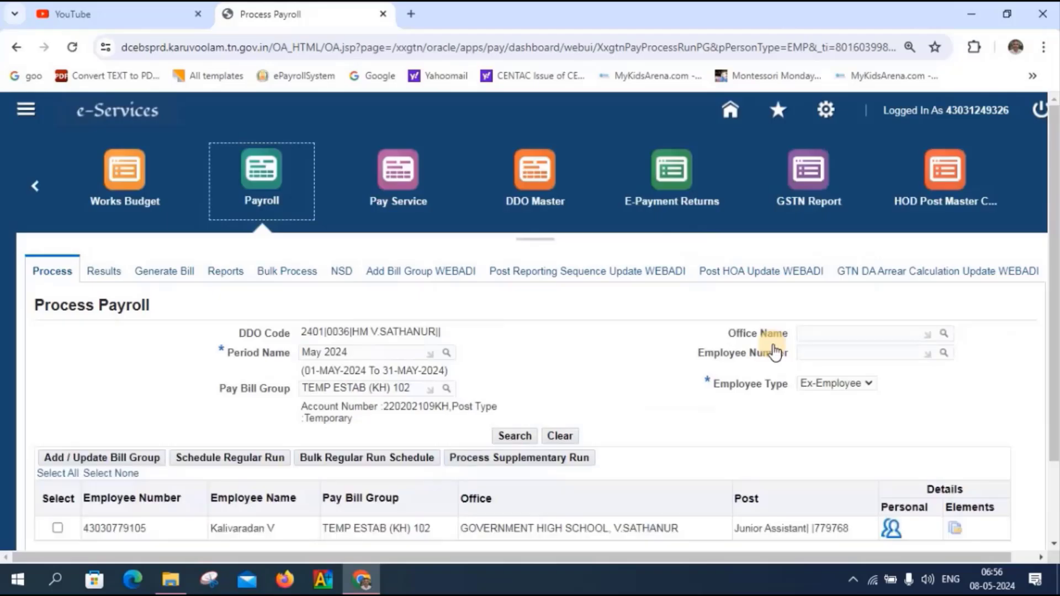
scroll(773, 351, down, 2)
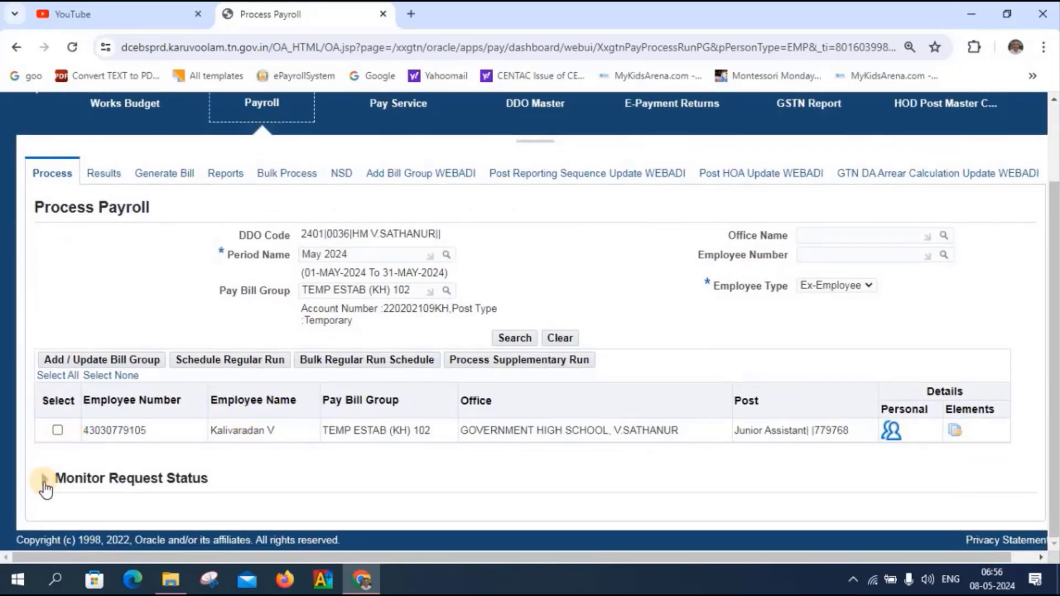
- Refresh Monitor Request Status until the Payroll Run For May-2024 request shows Completed
click(45, 481)
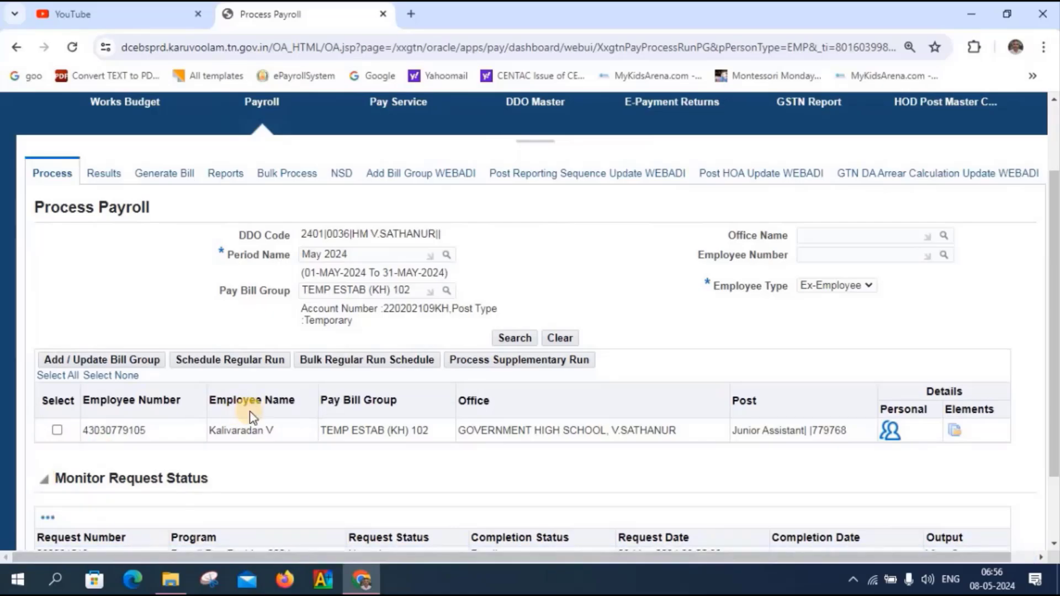
scroll(253, 411, down, 2)
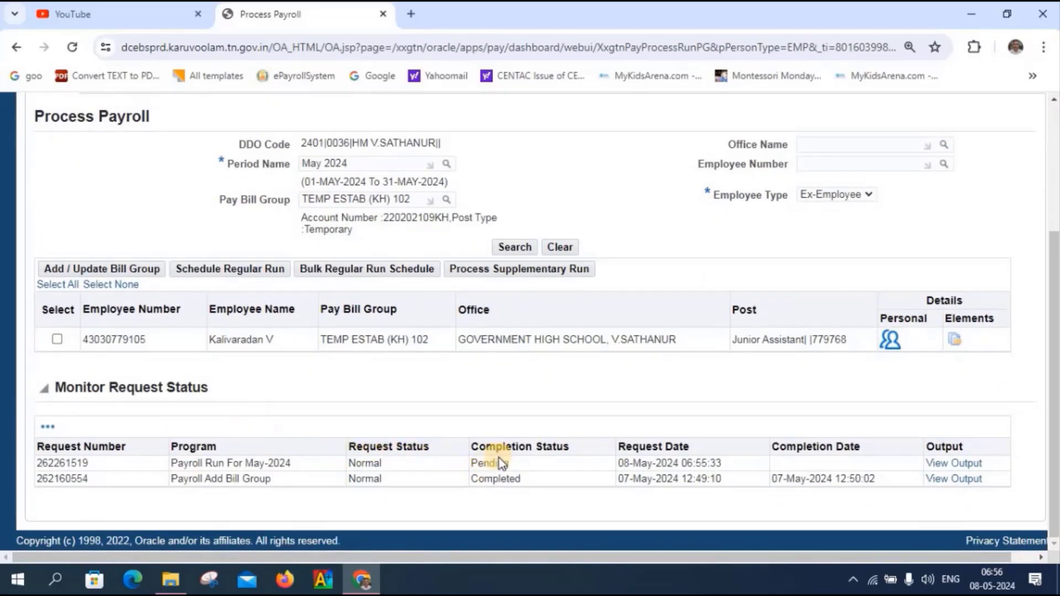
click(47, 429)
click(58, 454)
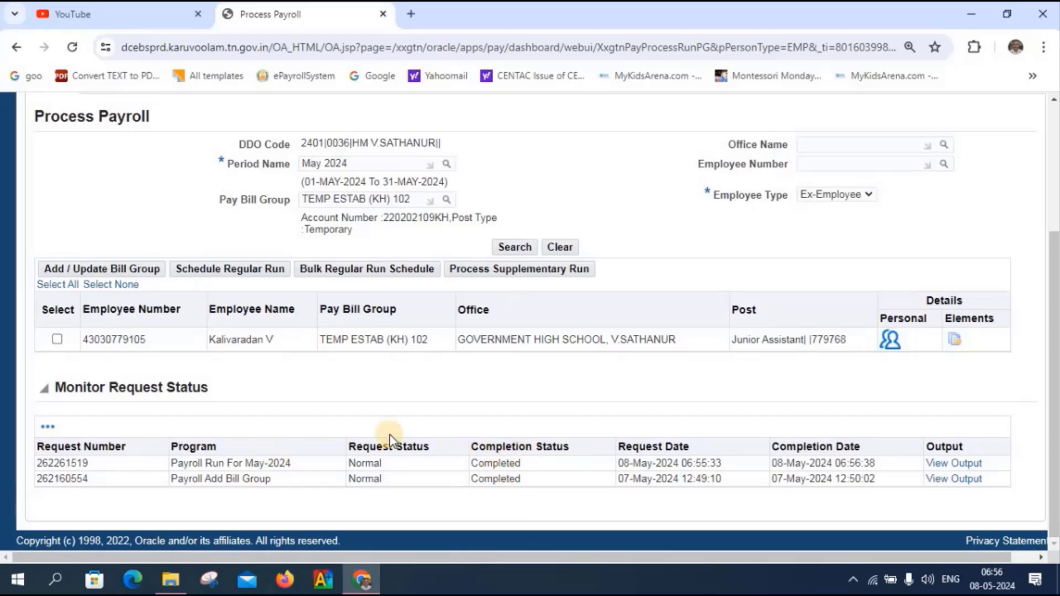
scroll(409, 513, up, 3)
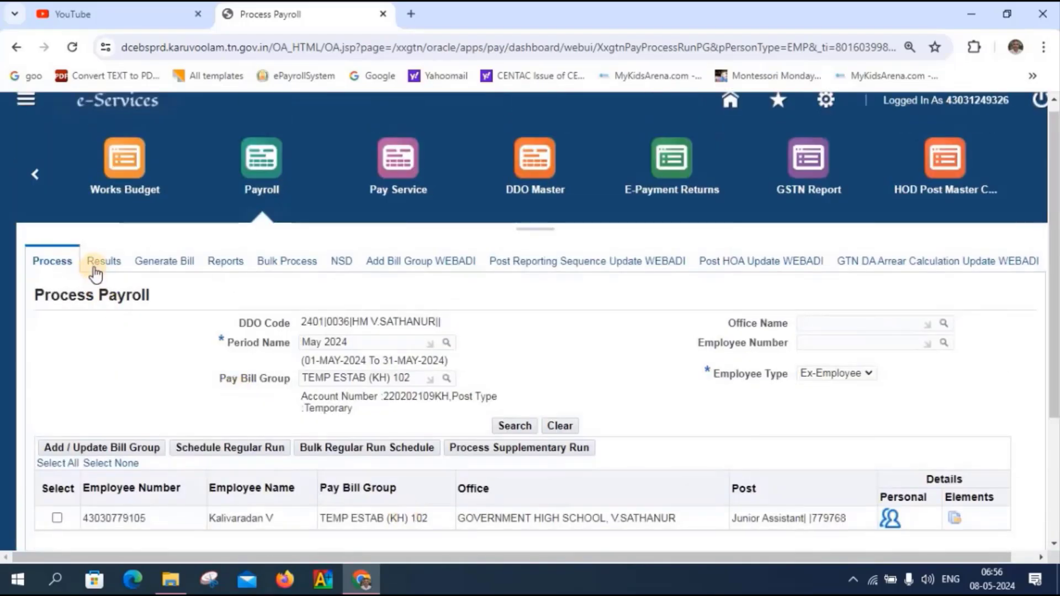
- On Payroll Results, set bill type UEL on PA Encashment and pay bill group TEMP ESTAB (KH) 102
click(100, 265)
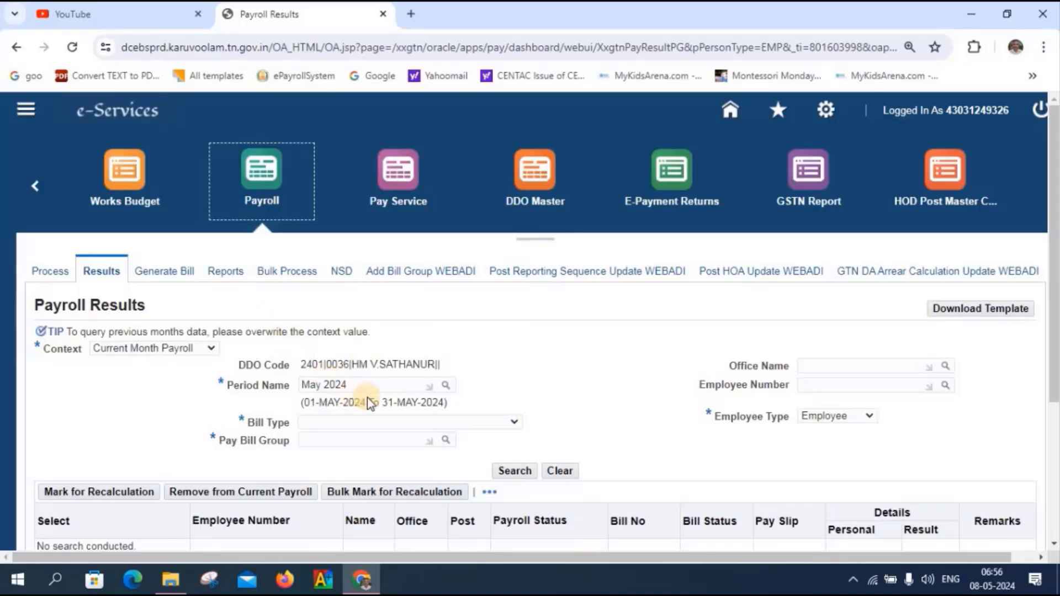
click(515, 423)
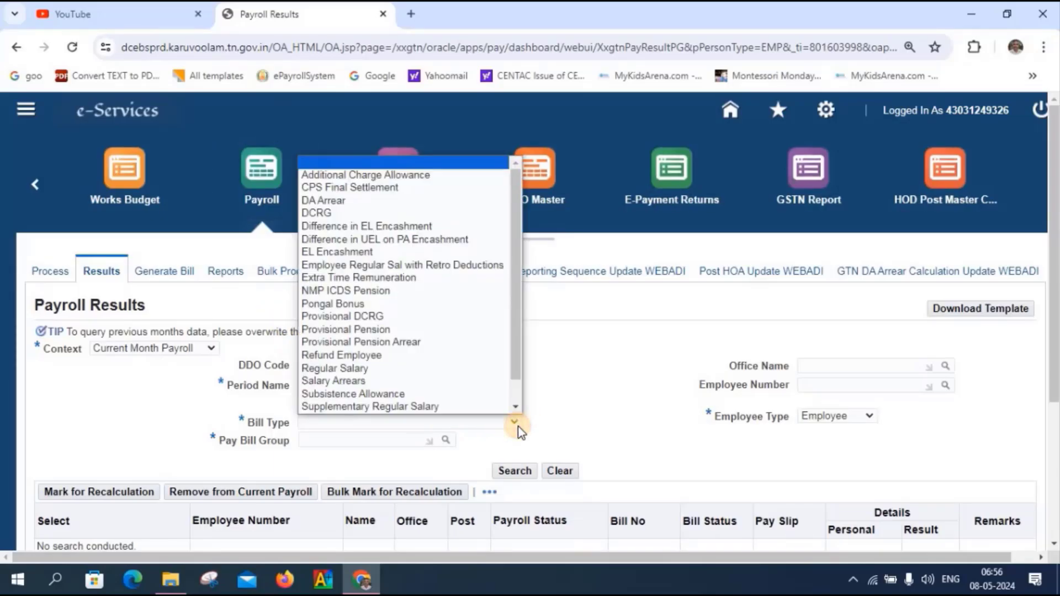
scroll(403, 342, down, 1)
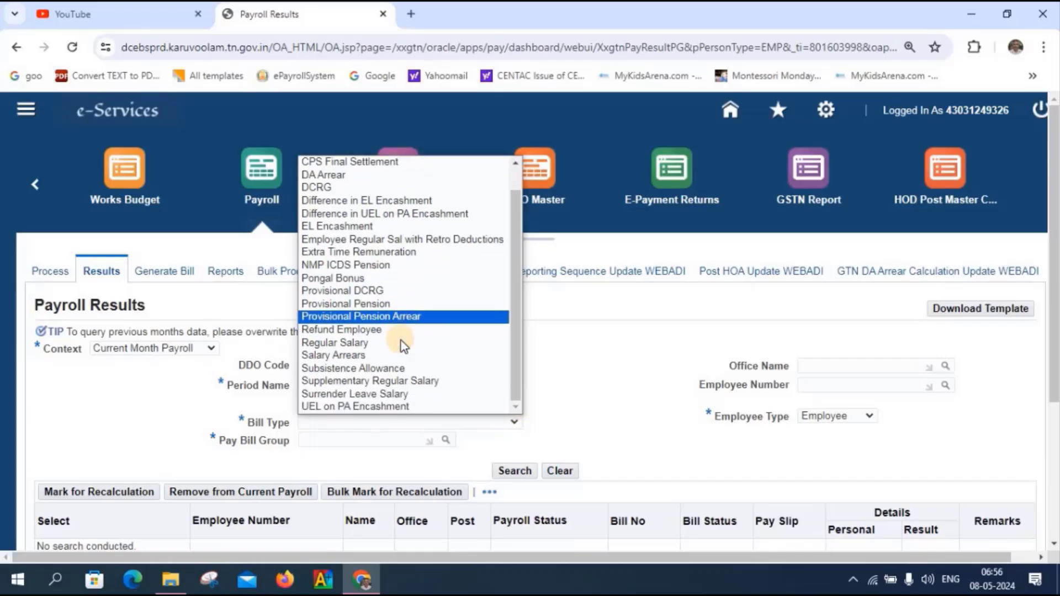
click(383, 409)
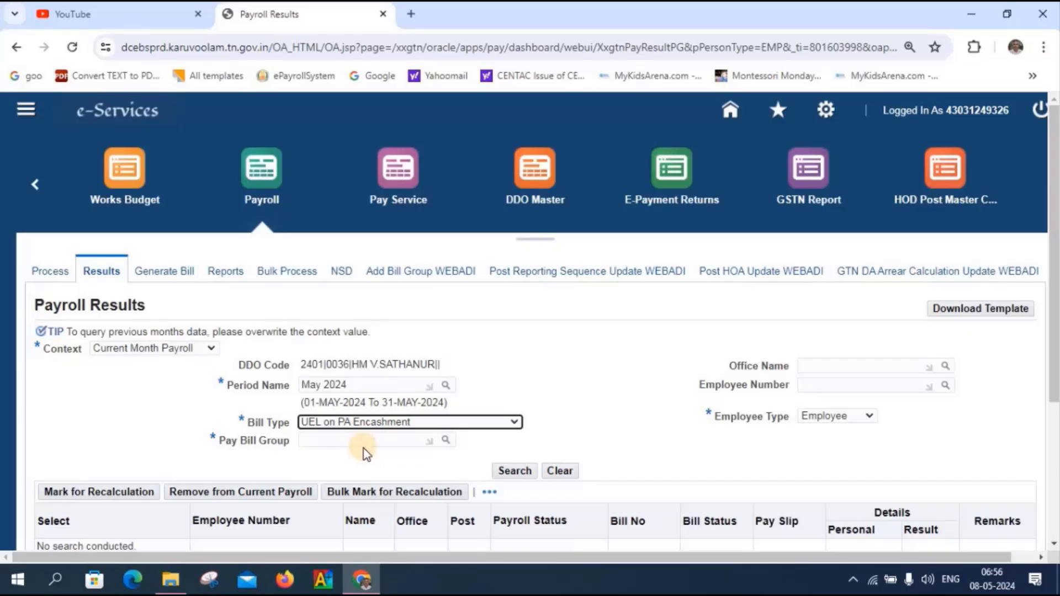
click(446, 440)
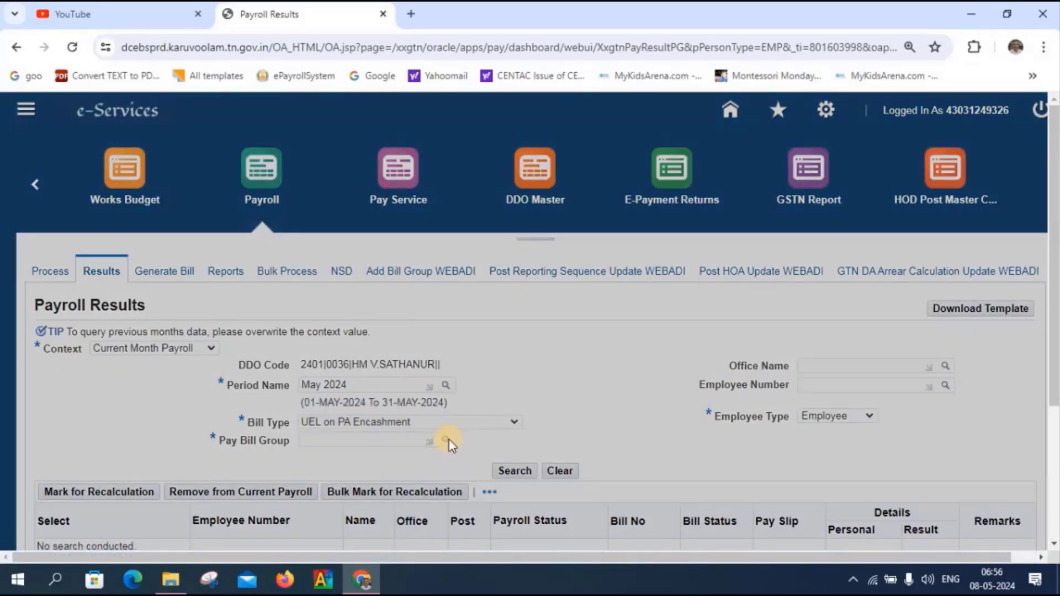
click(639, 307)
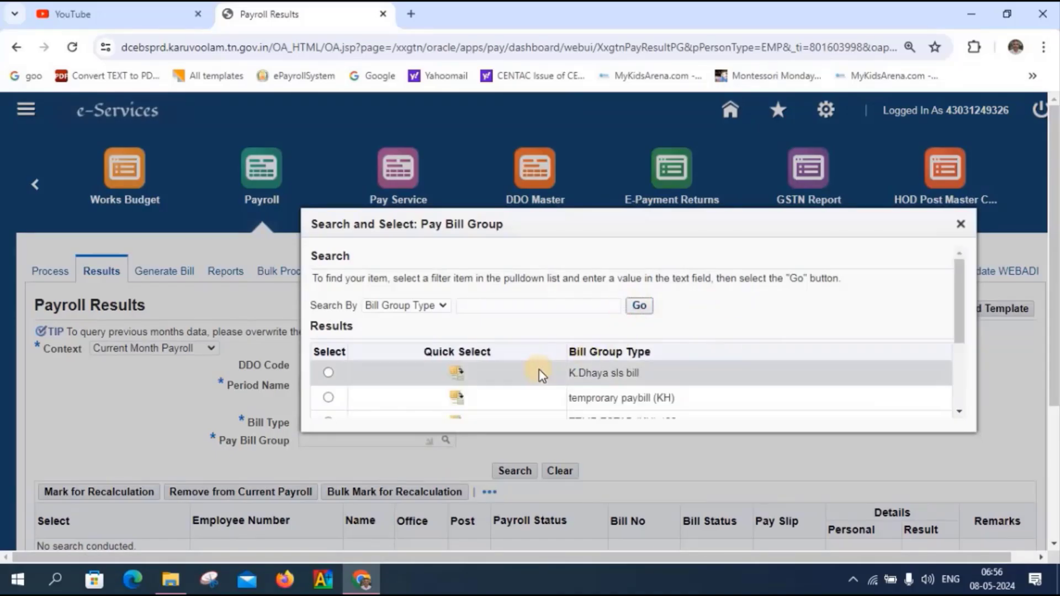
scroll(539, 369, down, 3)
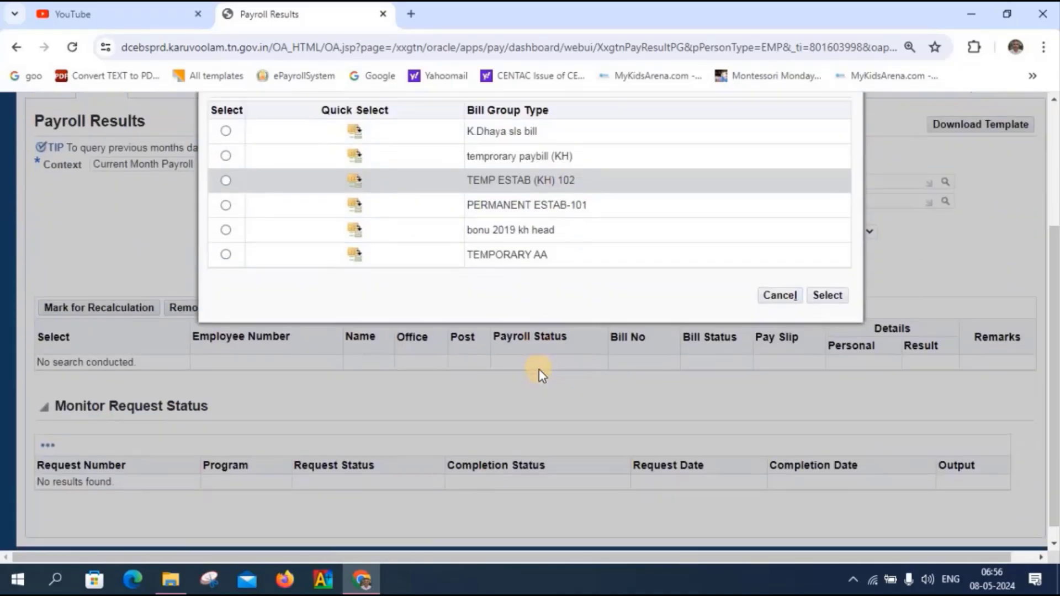
click(361, 180)
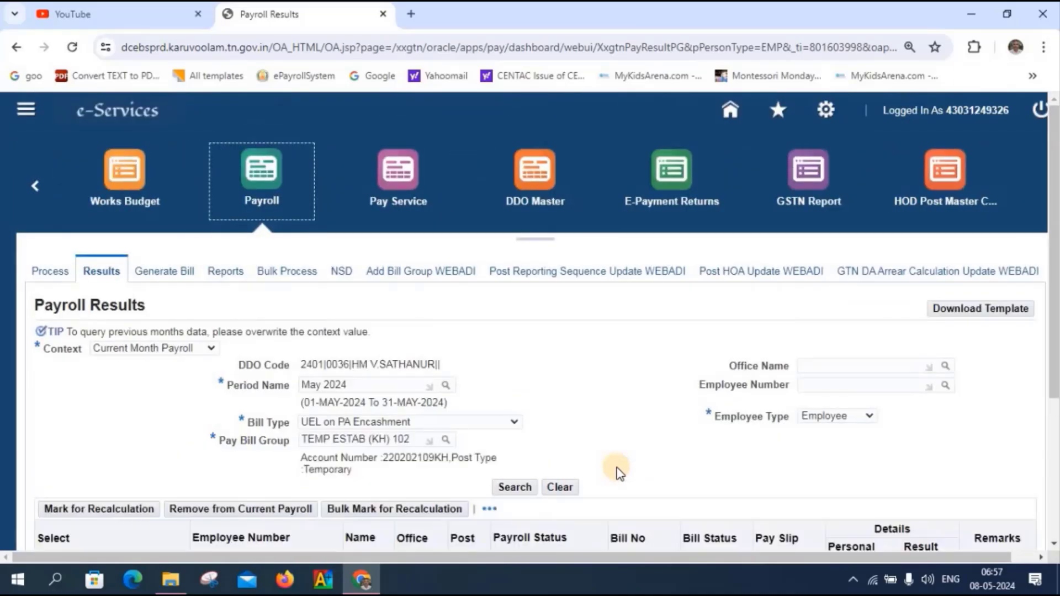
- Set employee type to Ex-Employee and search the payroll results
click(870, 416)
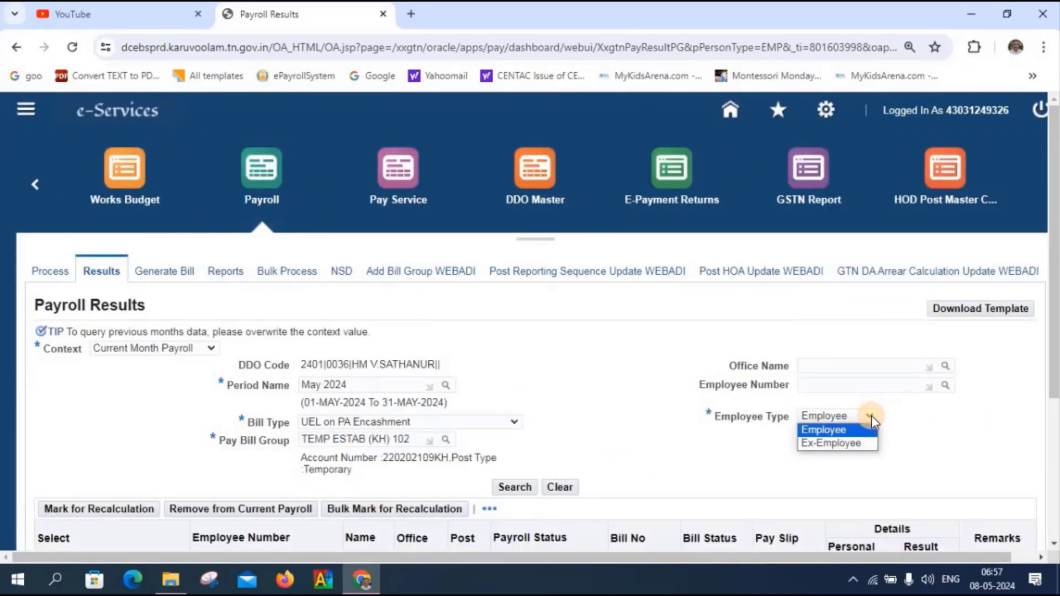
click(853, 448)
scroll(875, 447, right, 1)
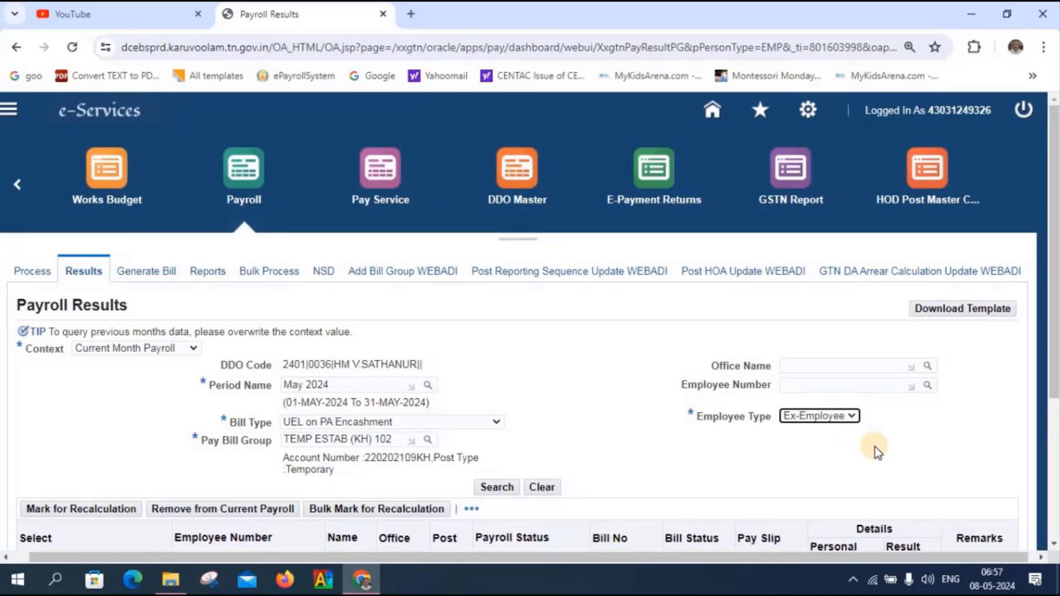
scroll(876, 447, down, 2)
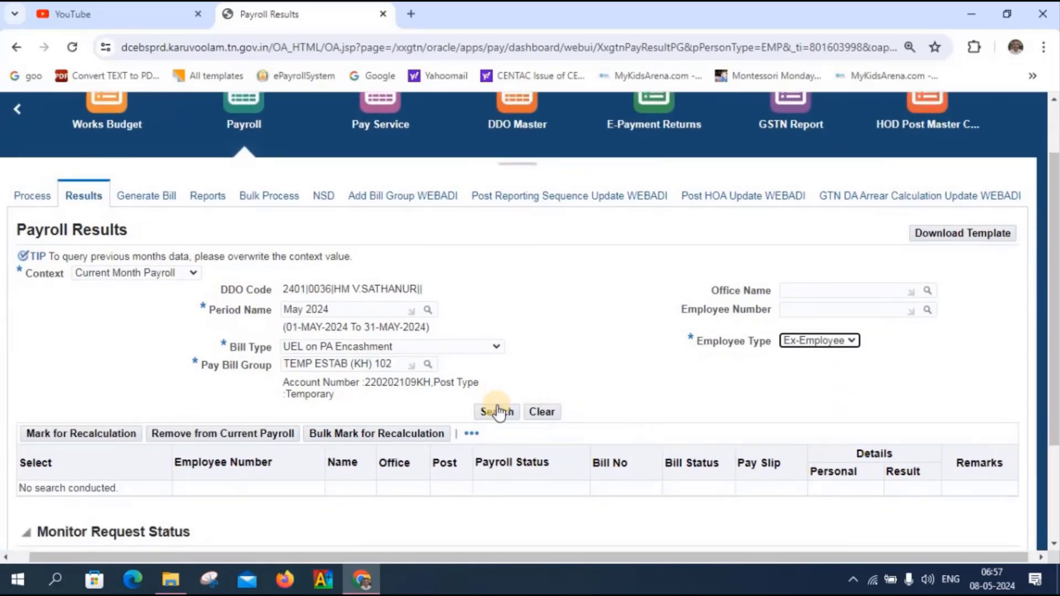
click(495, 412)
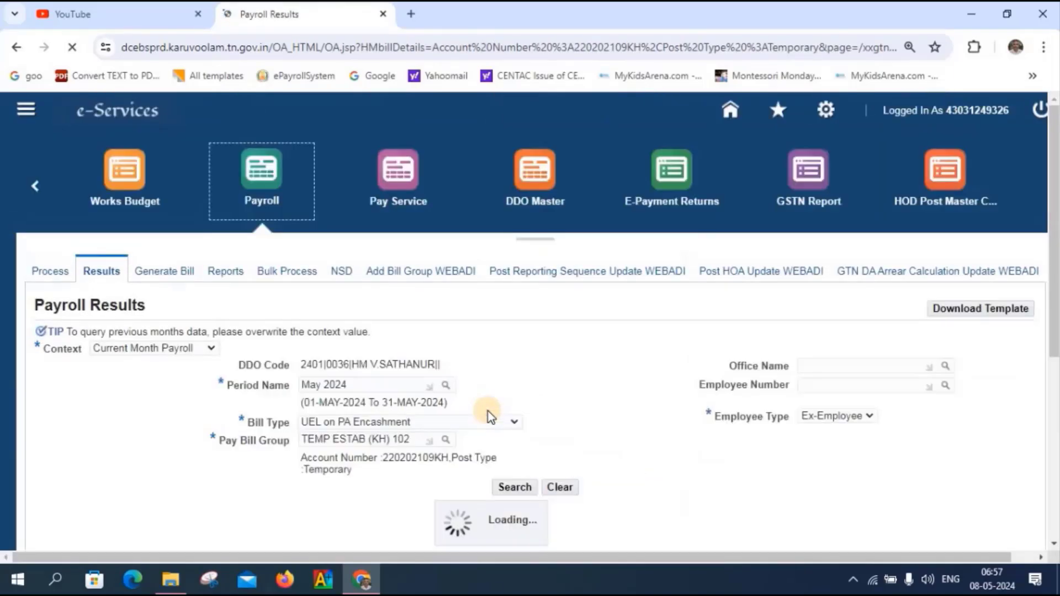
scroll(489, 418, down, 3)
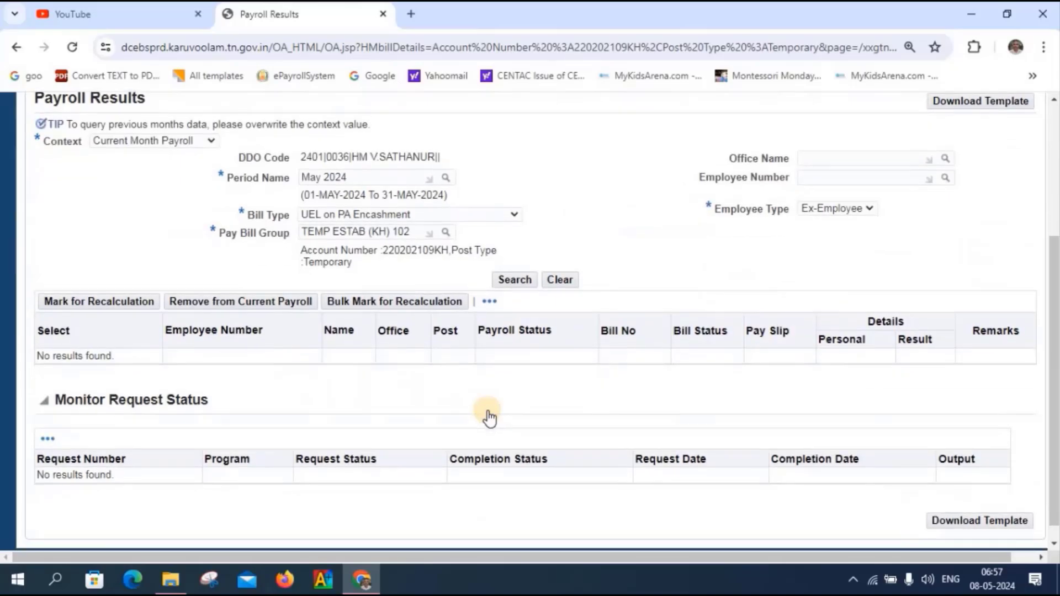
scroll(489, 419, up, 2)
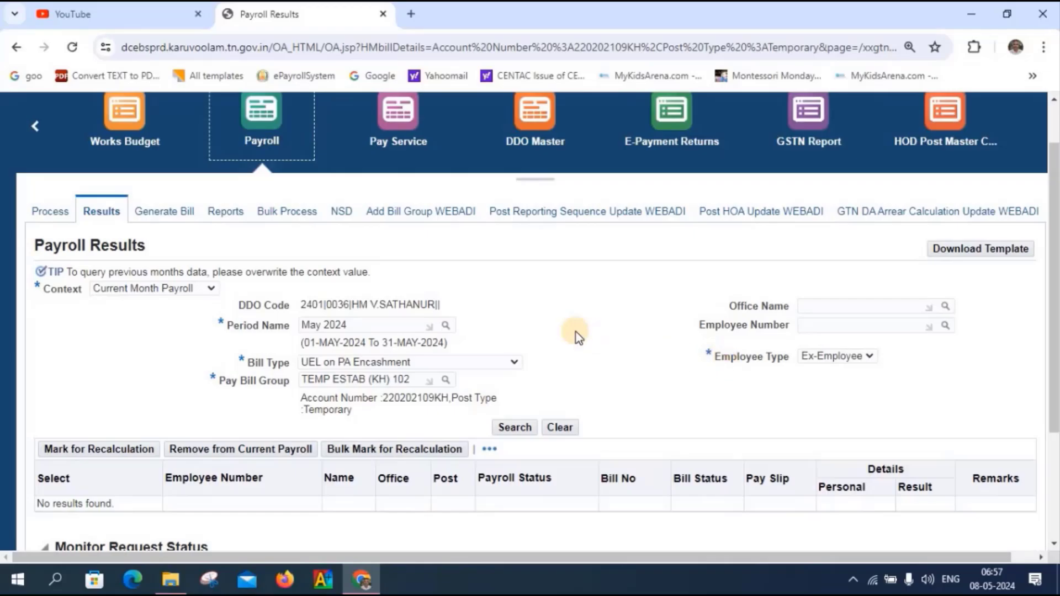
- Search Previous Months Payroll for May 2024 and review the ex-employee's dues and deductions
key(Down)
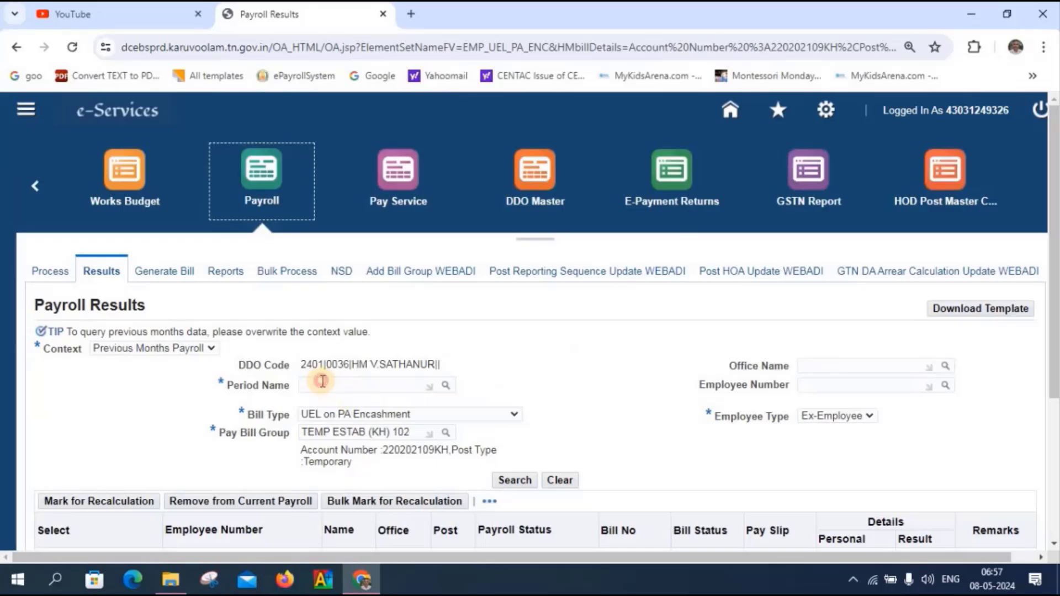
click(322, 382)
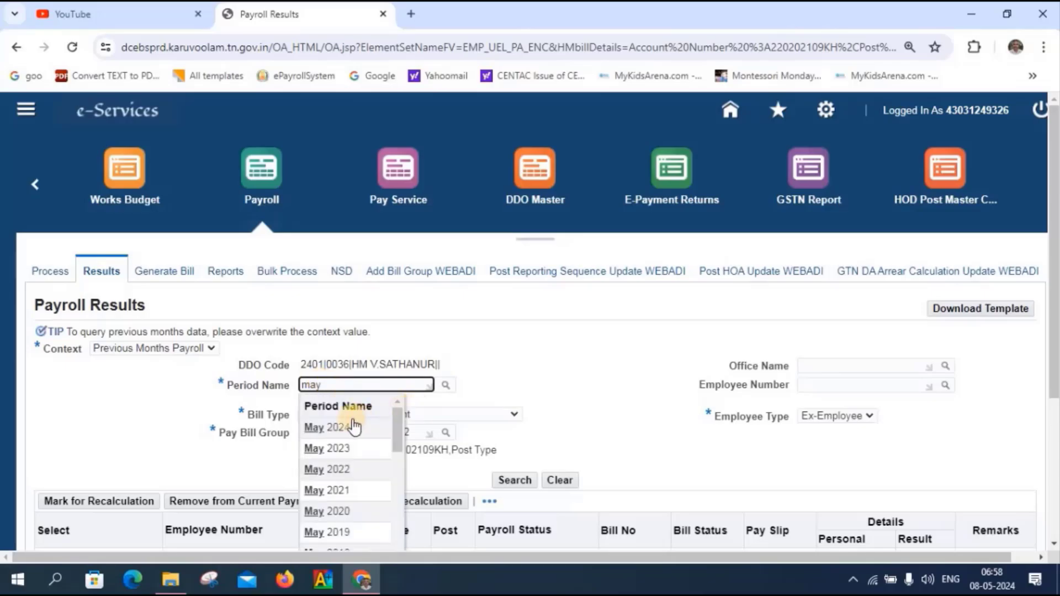
click(339, 428)
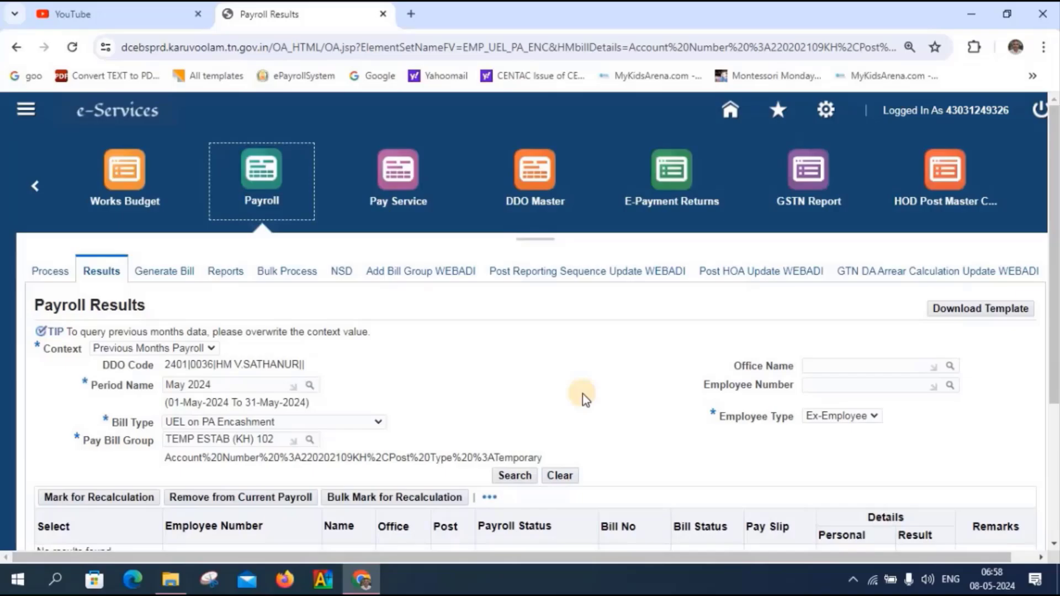
scroll(582, 394, down, 2)
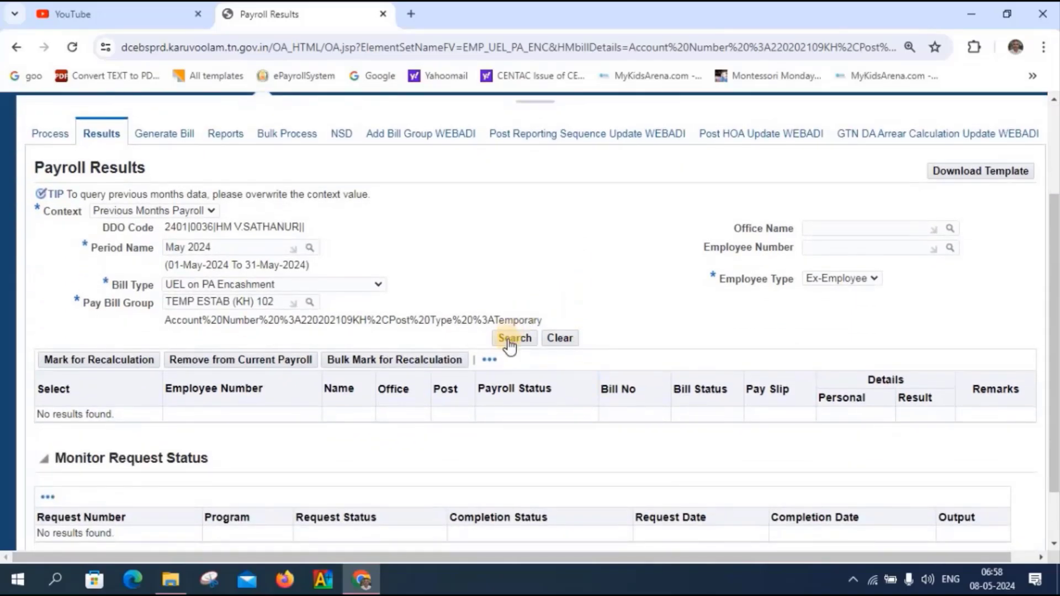
click(509, 341)
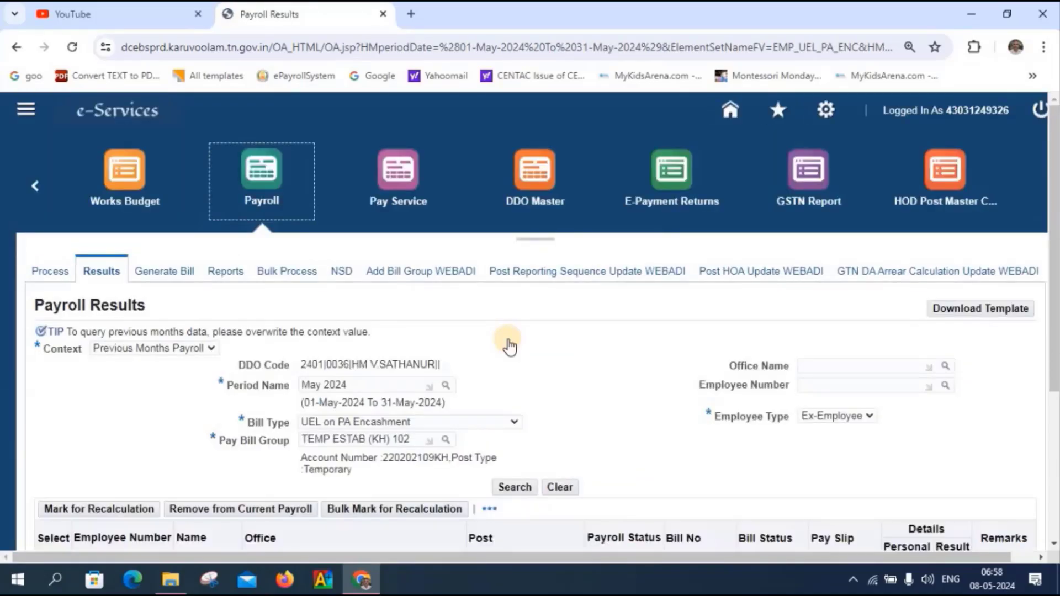
scroll(508, 340, down, 4)
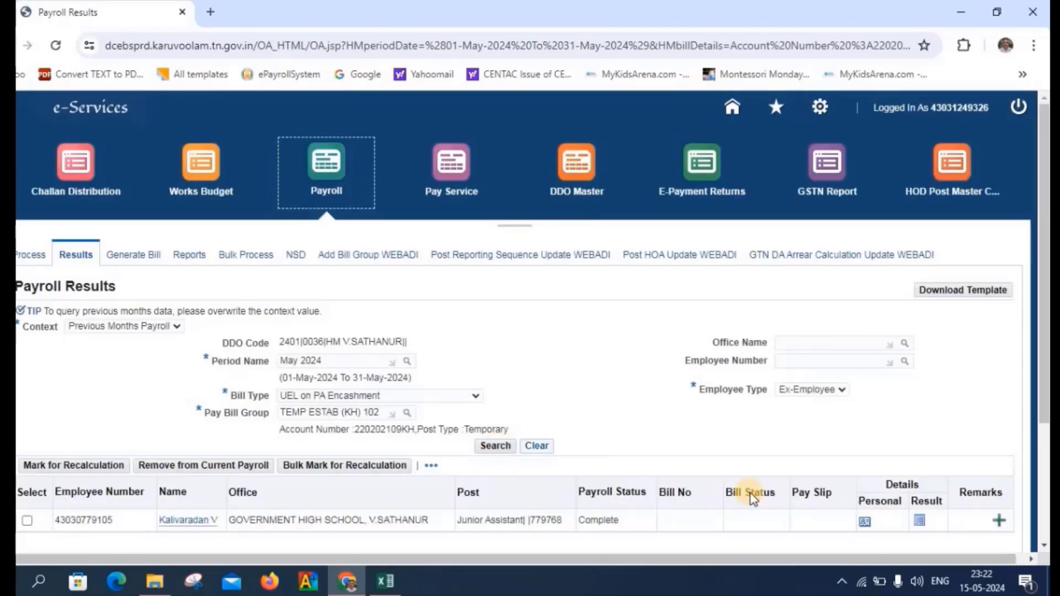
click(920, 521)
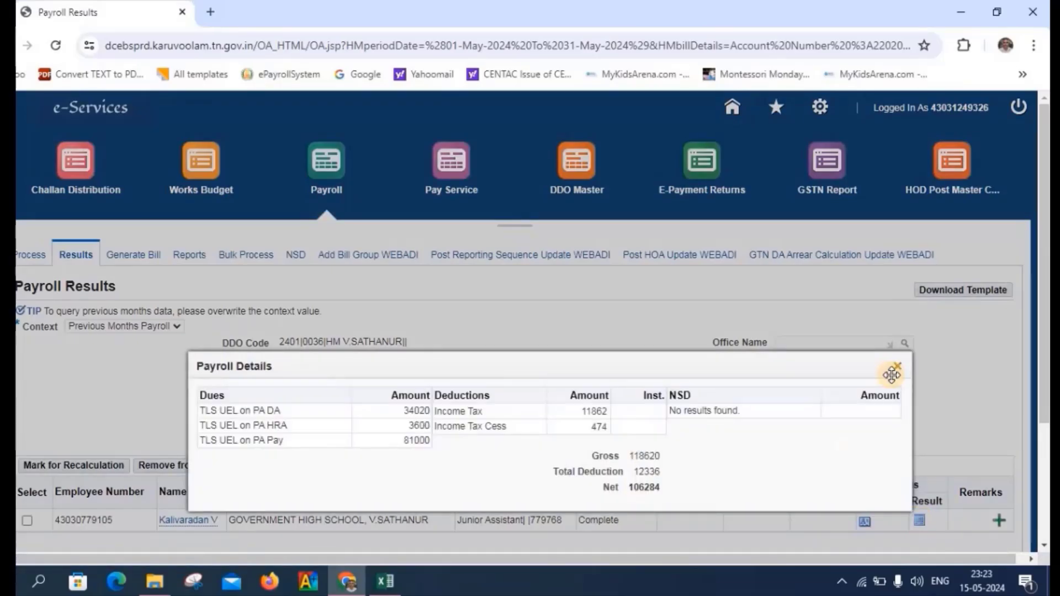
click(897, 366)
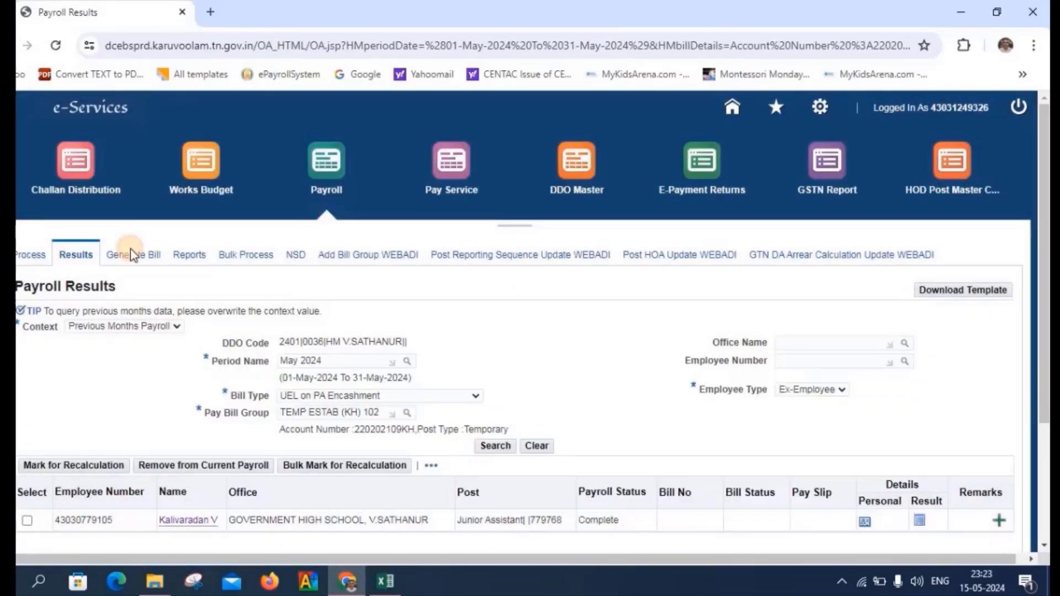
- Start a Supplementary Salary Bill with bill type UEL on PA Encashment and pay bill group TEMP ESTAB (KH) 102
click(131, 256)
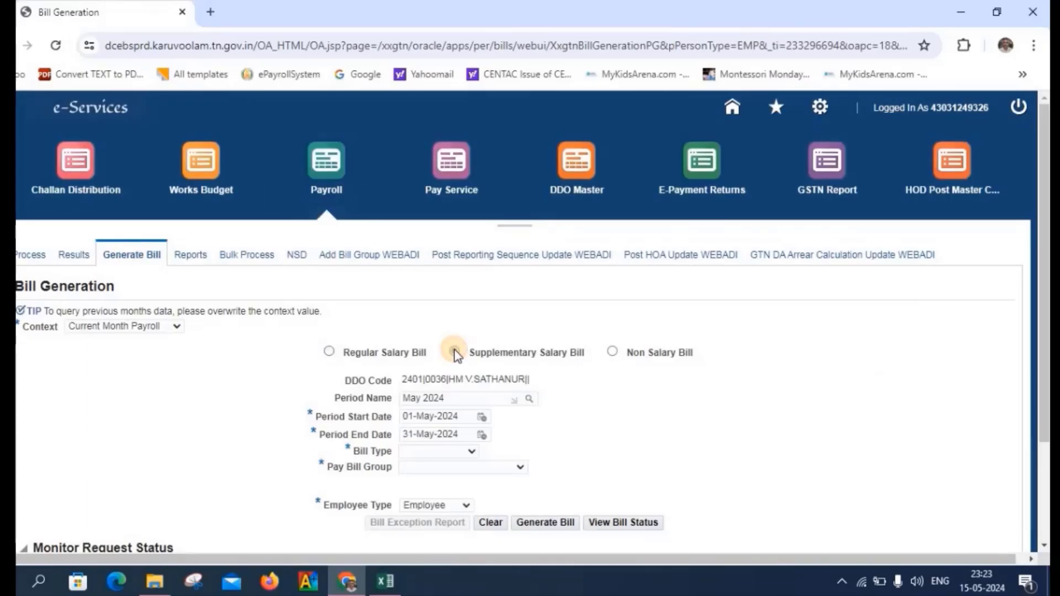
click(454, 353)
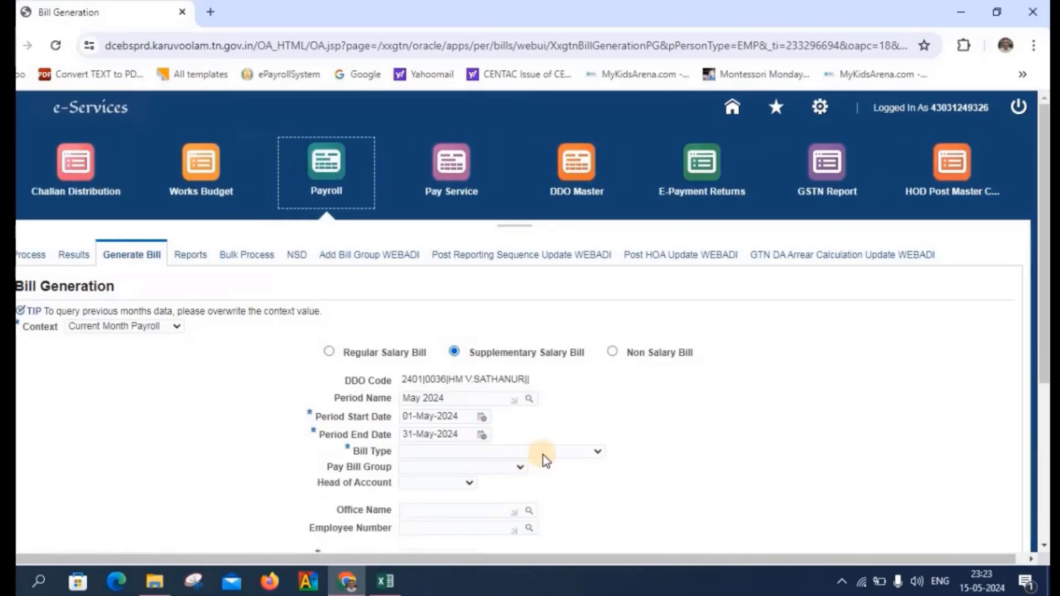
click(579, 456)
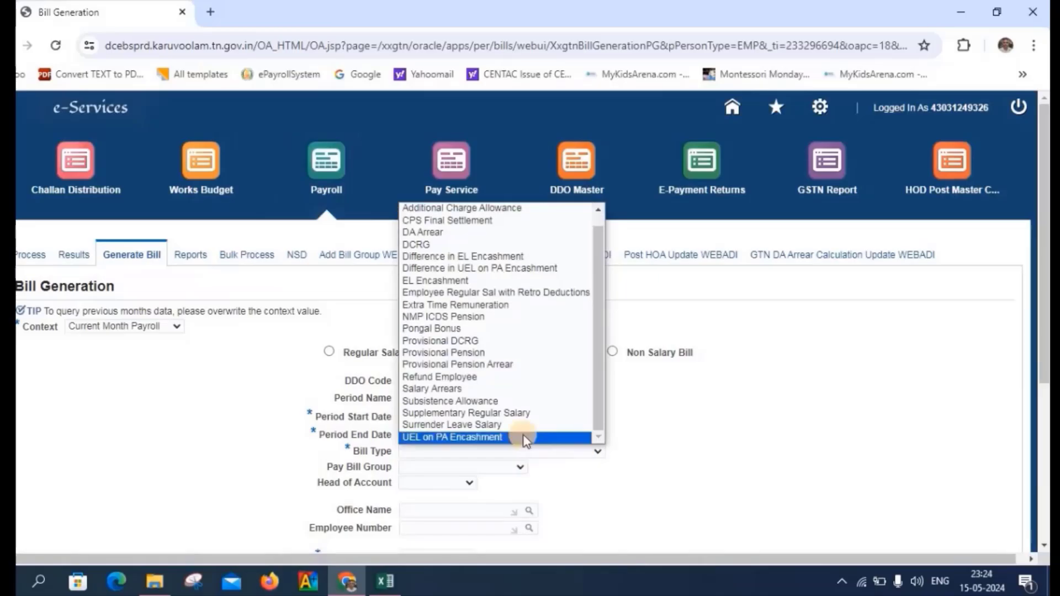
click(525, 437)
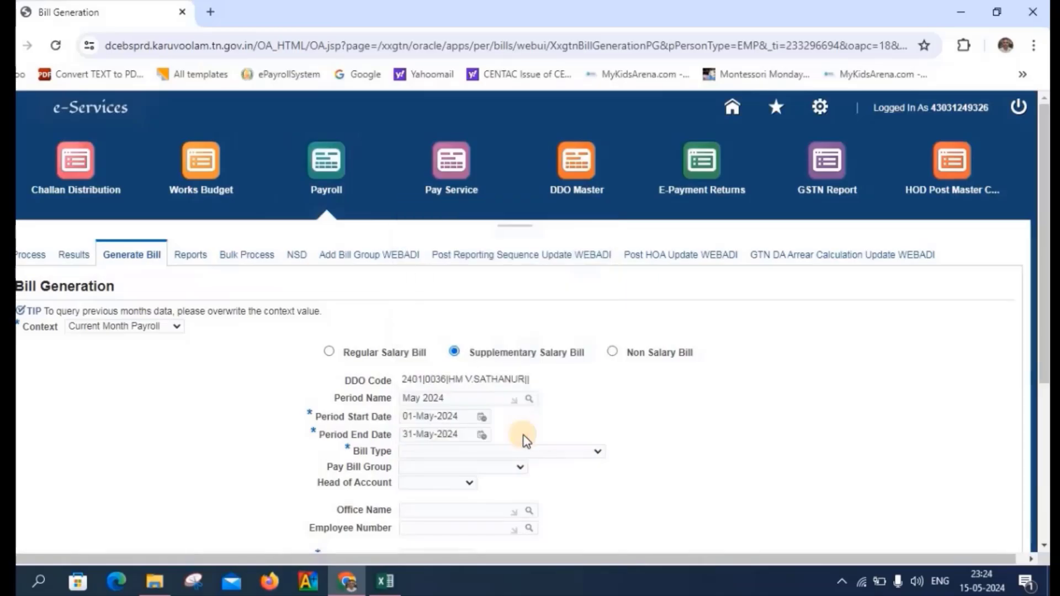
click(515, 471)
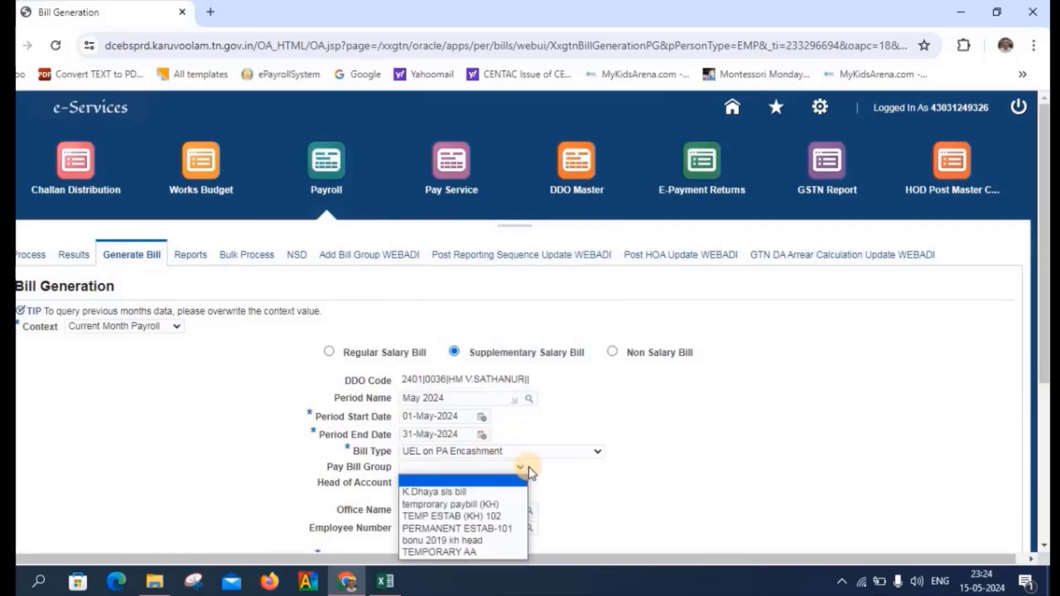
scroll(744, 467, down, 5)
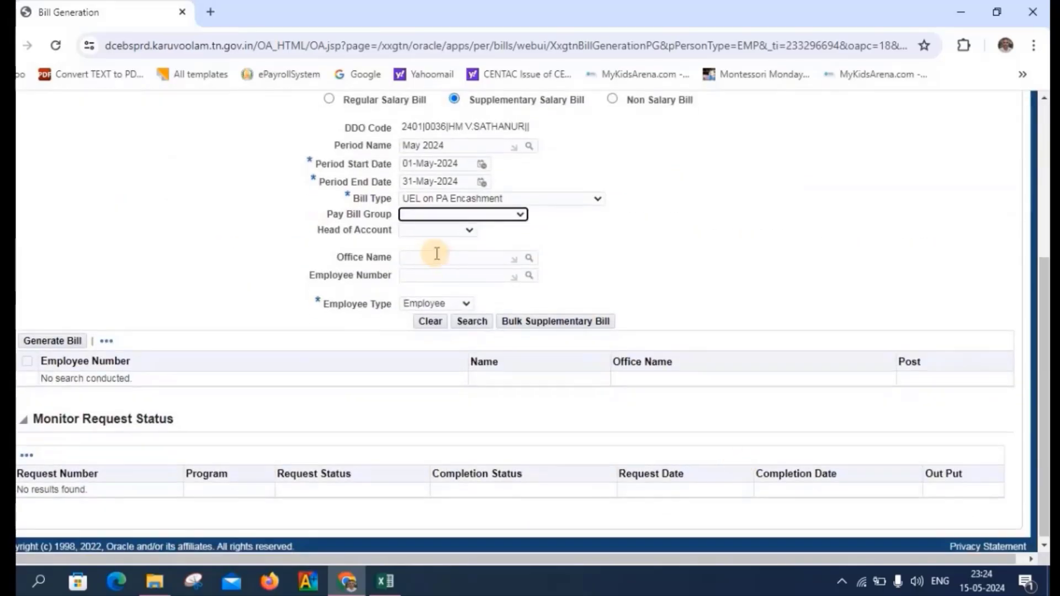
click(519, 216)
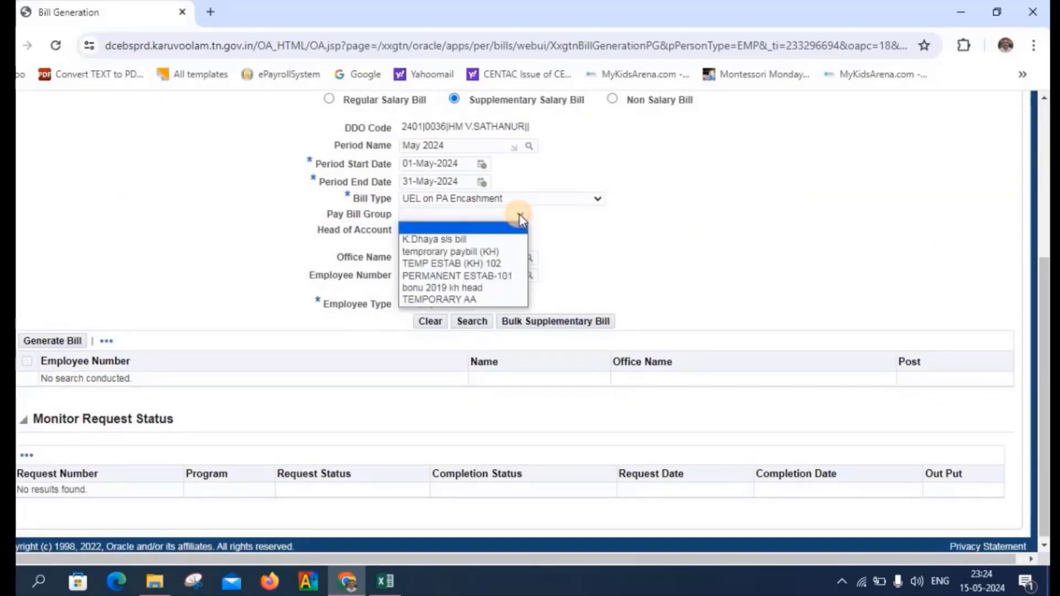
click(495, 263)
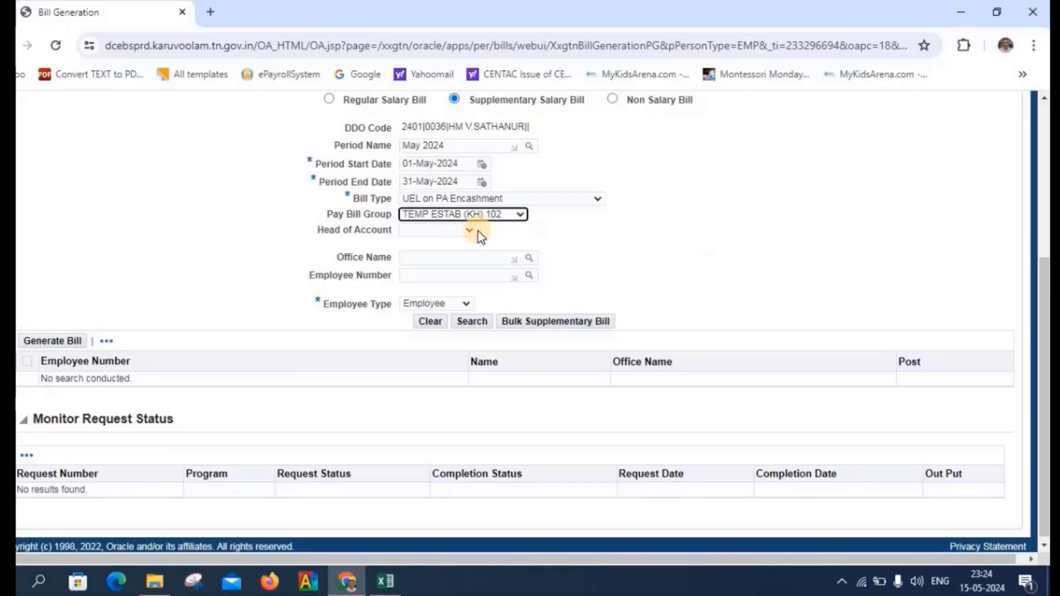
- Set head of account 220202109KH, office GOVERNMENT HIGH SCHOOL, V.SATHANUR, and employee type Ex-Employee
click(463, 230)
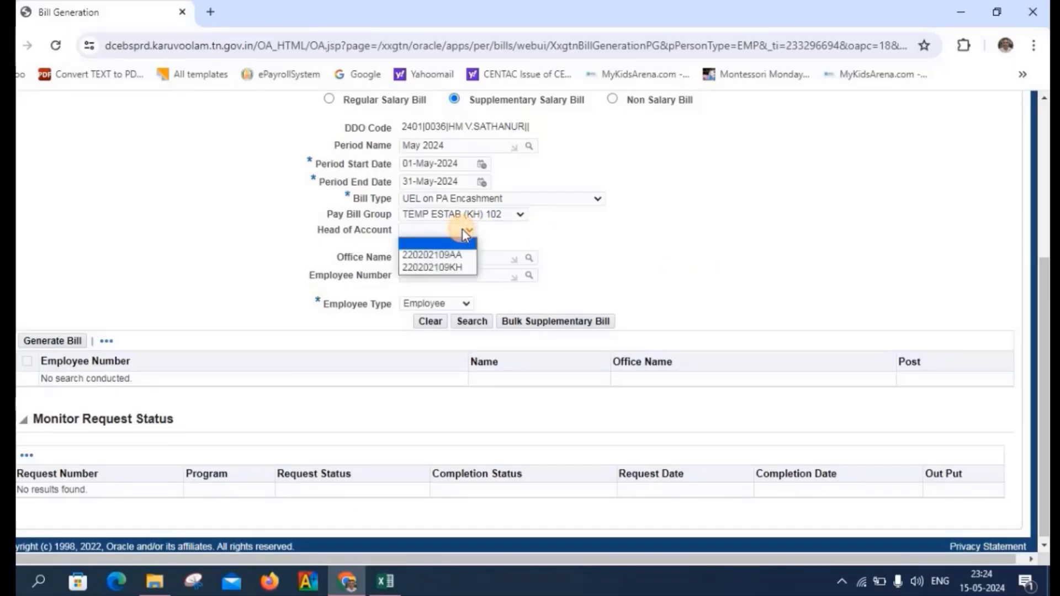
click(448, 268)
click(475, 258)
text(gov)
click(516, 298)
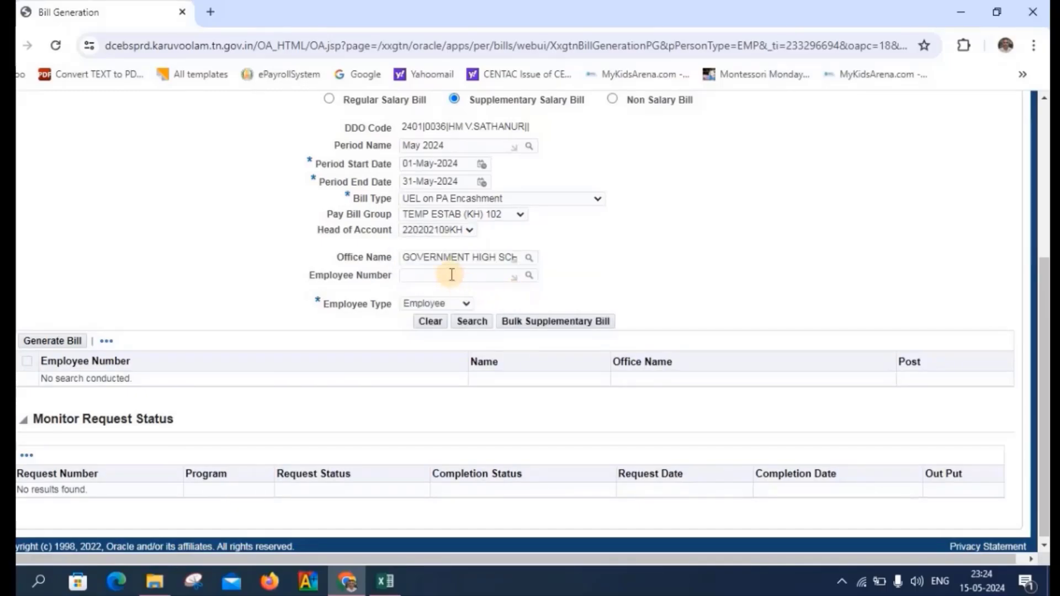
click(468, 305)
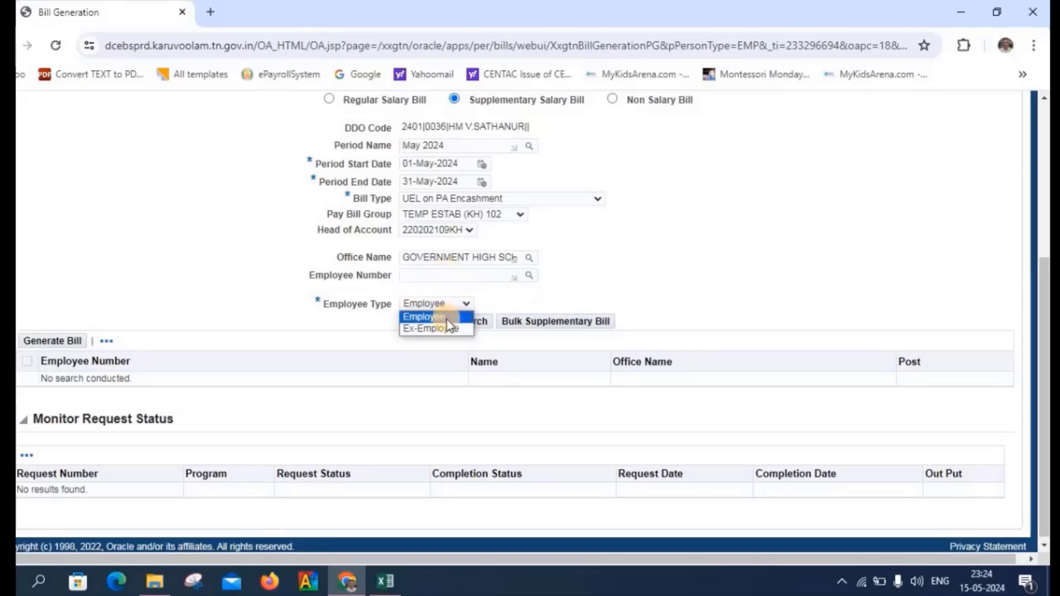
click(446, 333)
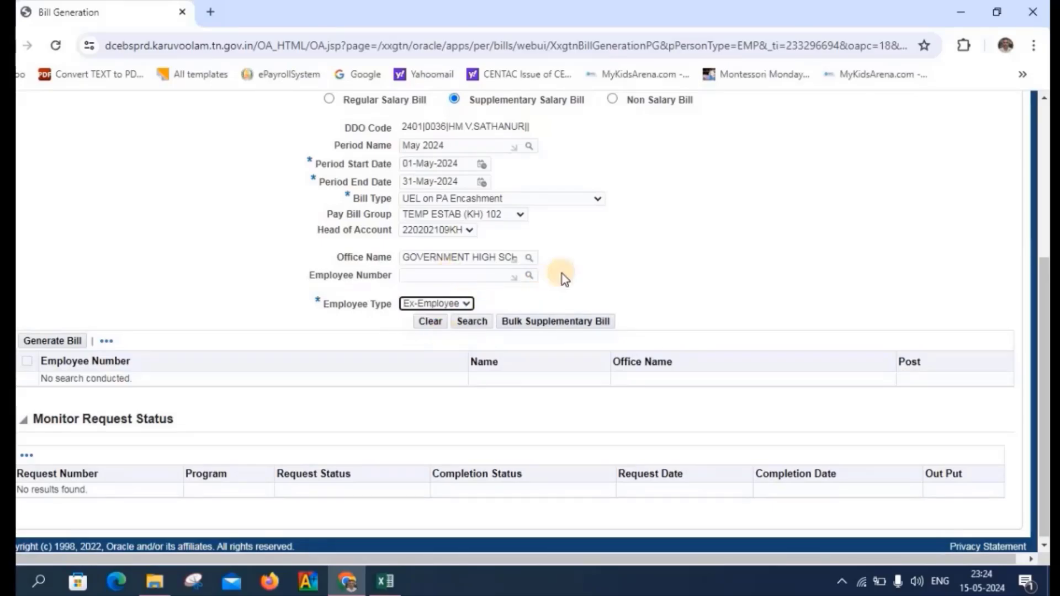
- Choose Previous Months Payroll for May 2024 and search for matching ex-employees
scroll(562, 274, up, 2)
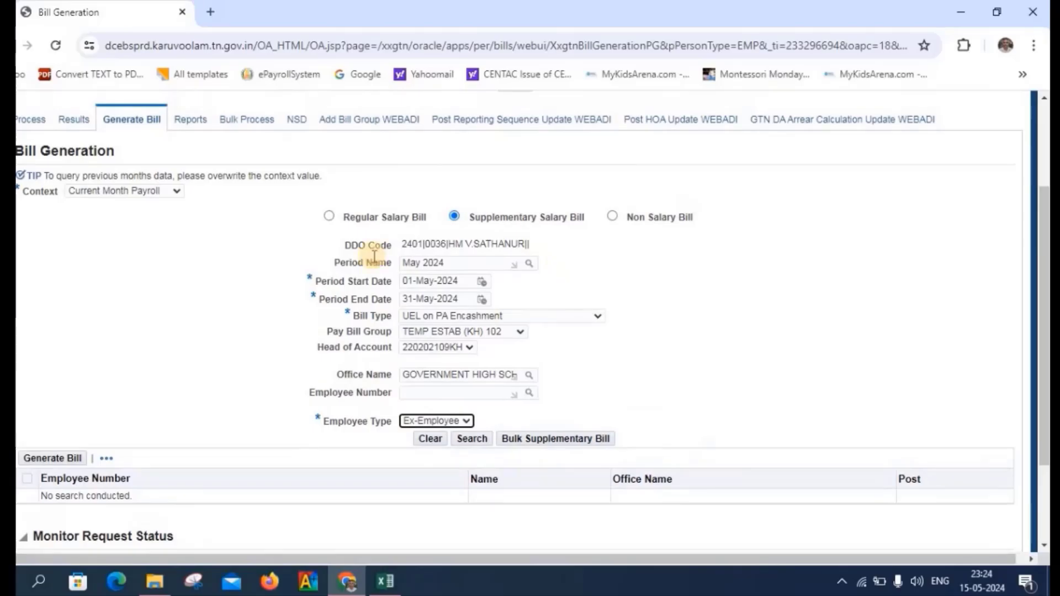
click(155, 195)
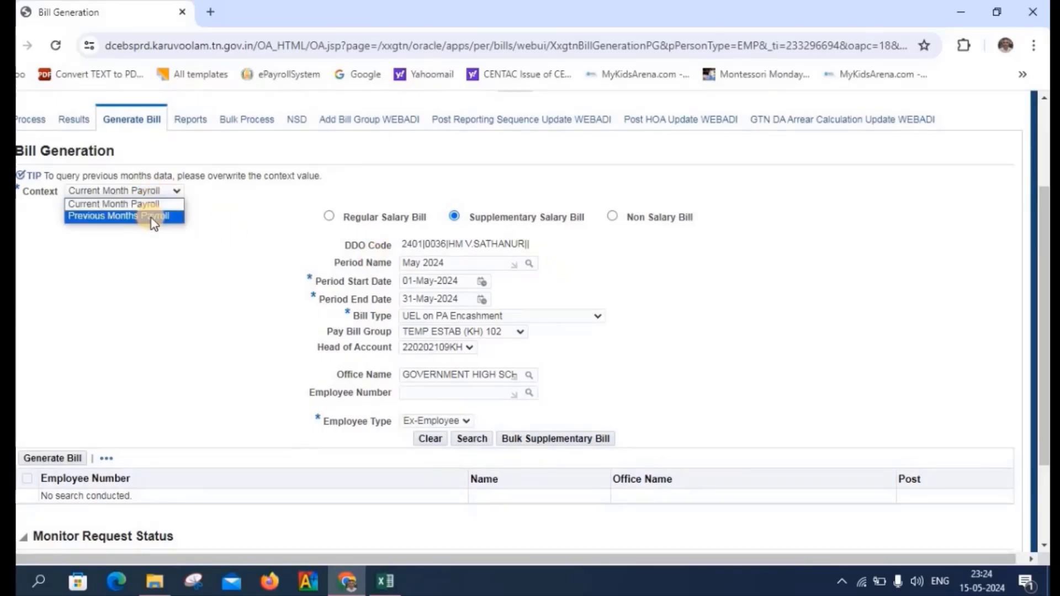
click(151, 218)
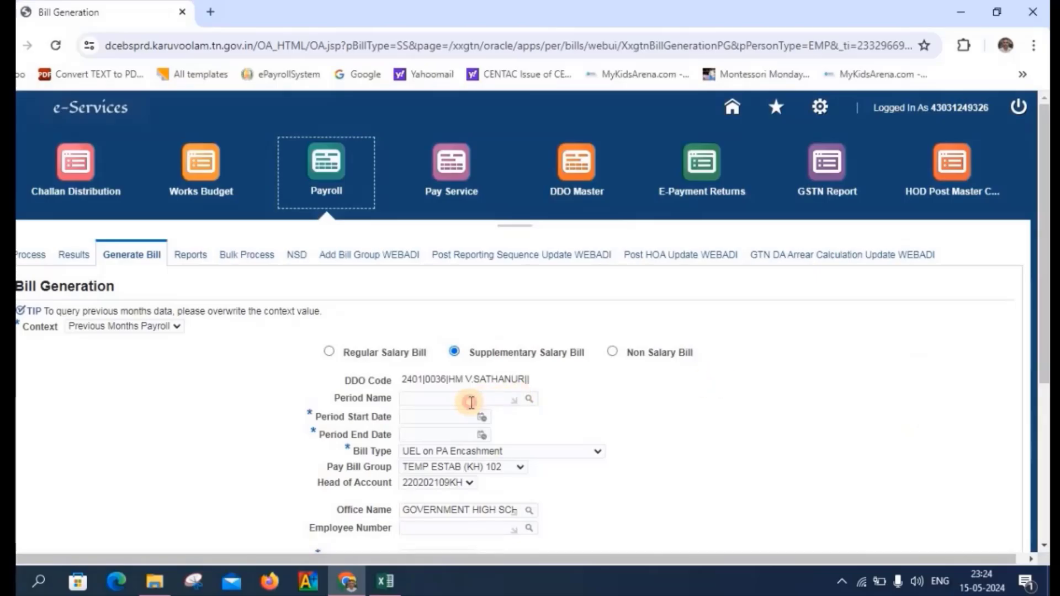
click(471, 402)
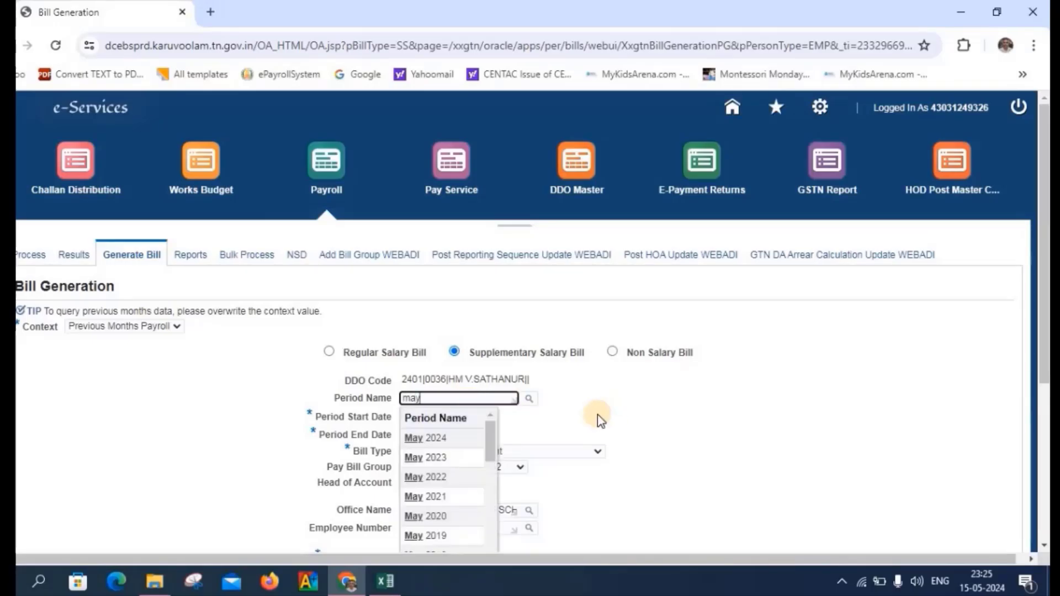
click(418, 442)
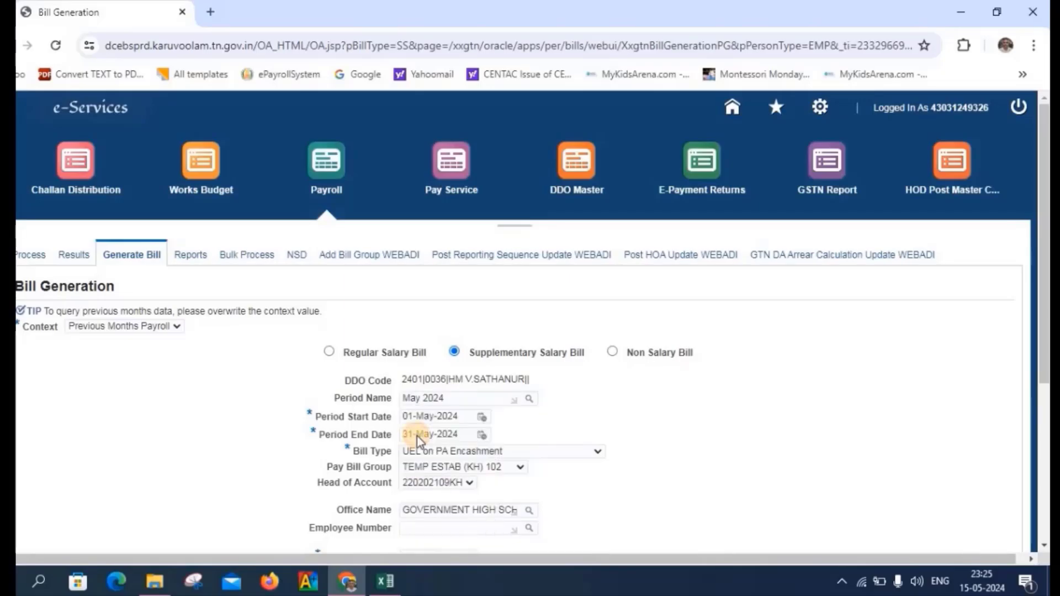
scroll(665, 407, down, 5)
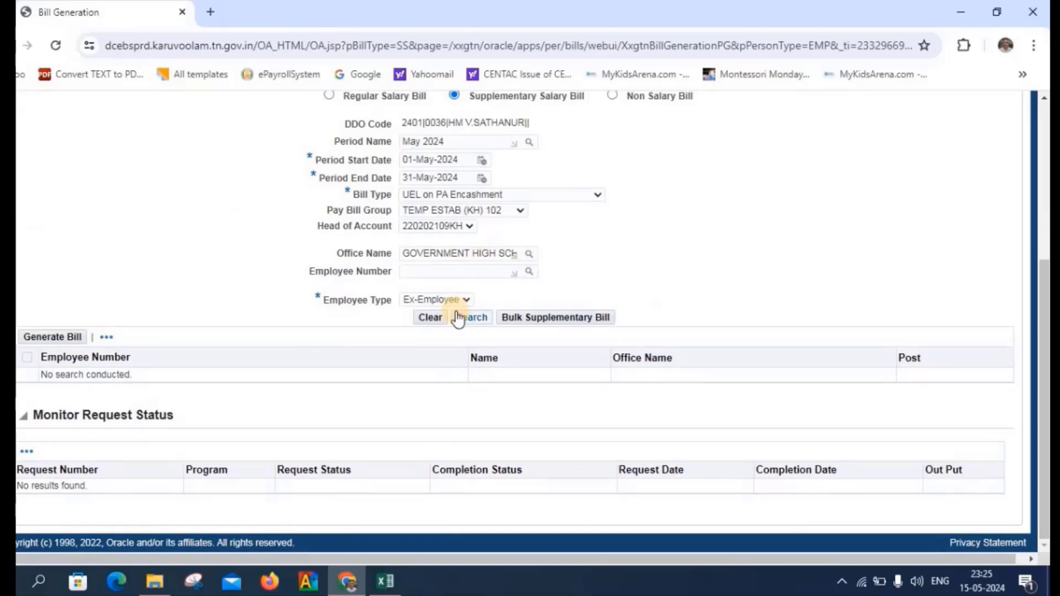
click(471, 319)
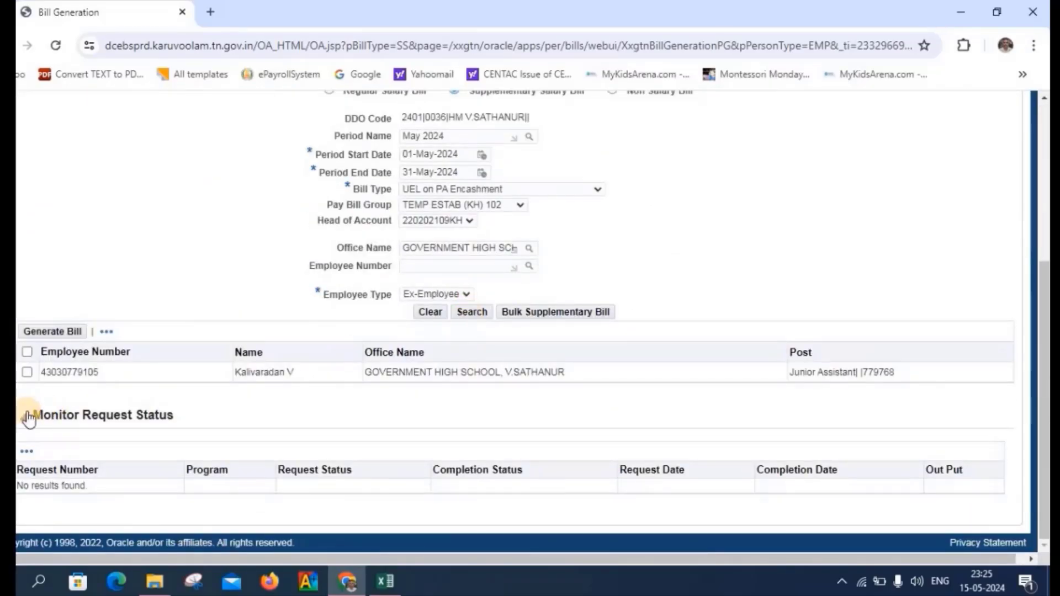
- Generate the UEL on PA Encashment bill for the selected ex-employee and confirm with Yes
click(27, 372)
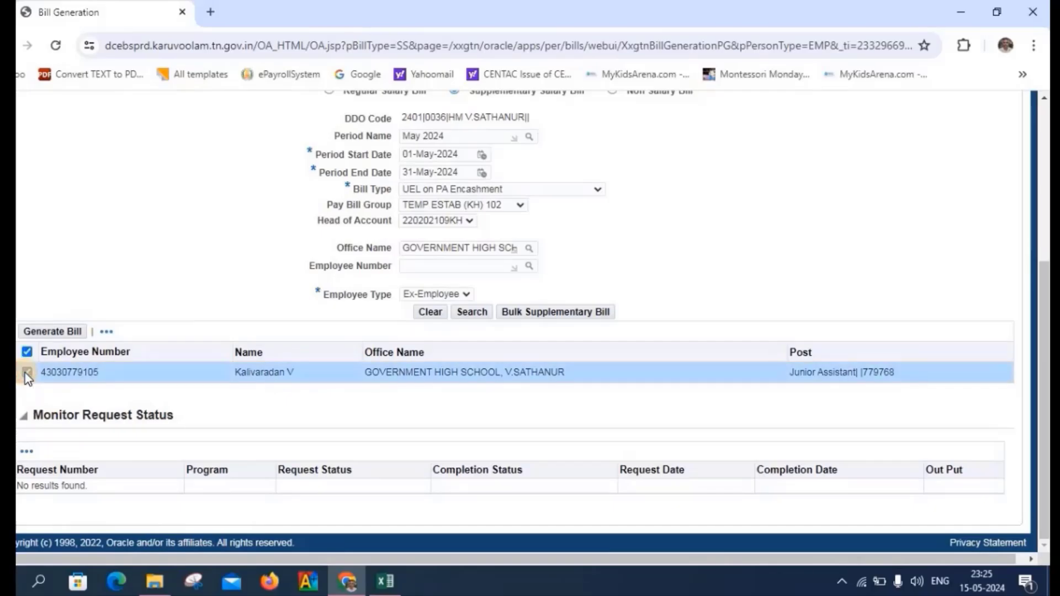
click(45, 334)
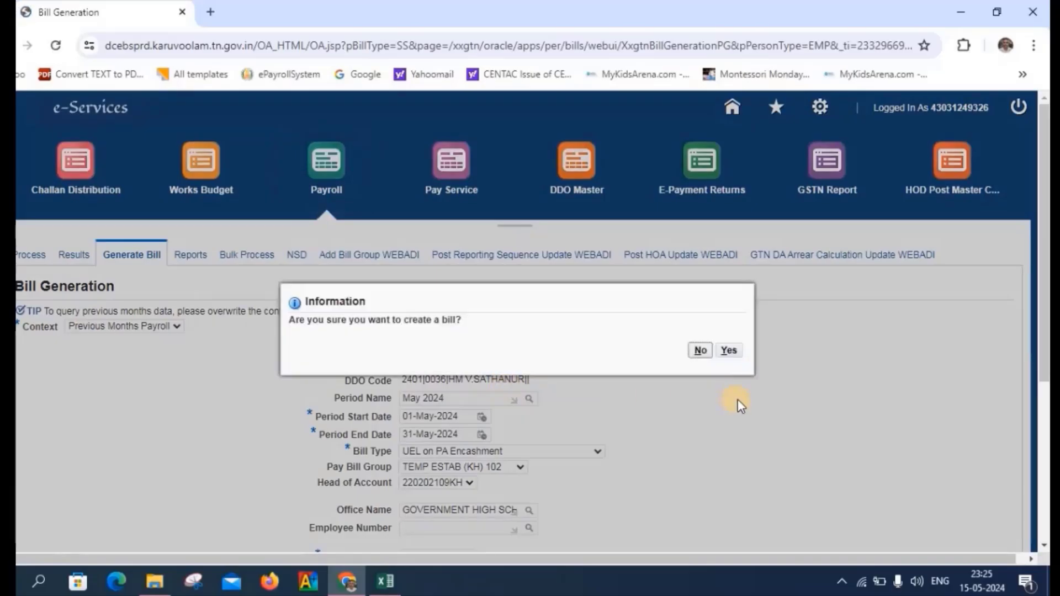
click(731, 354)
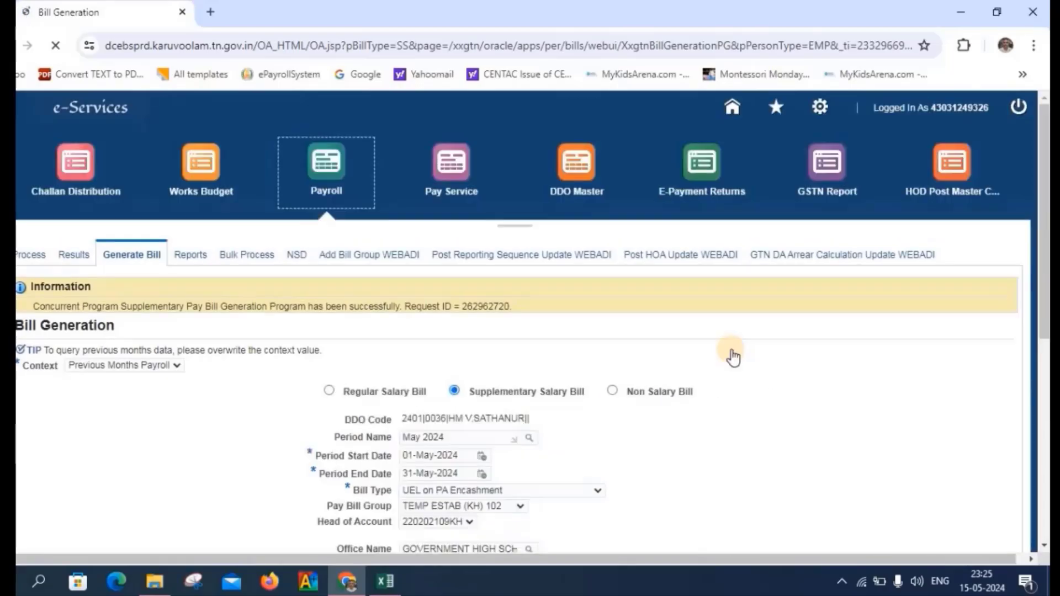
scroll(733, 357, up, 5)
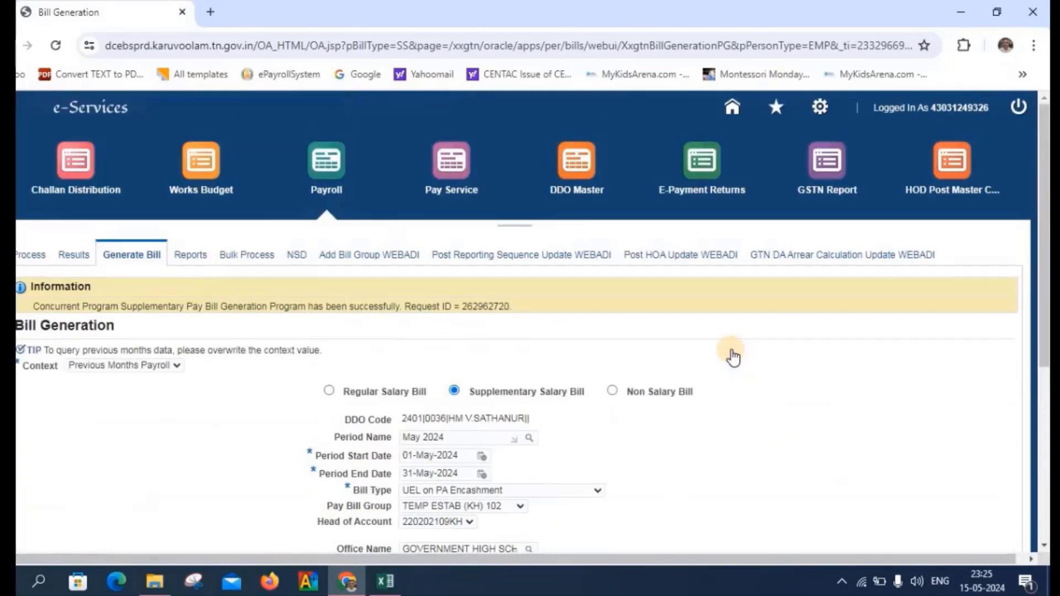
scroll(732, 356, down, 5)
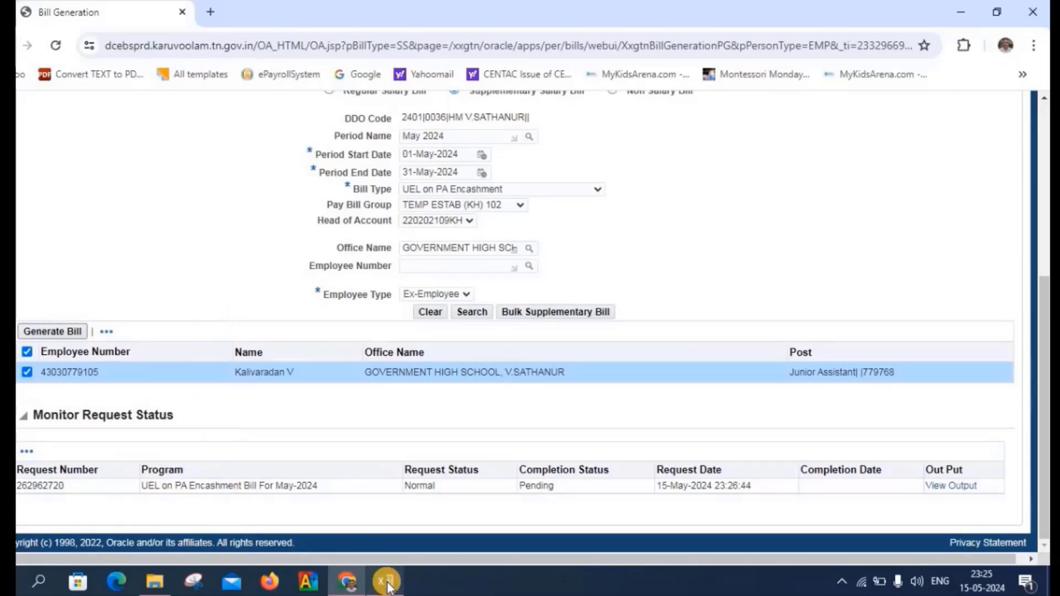
scroll(229, 309, up, 5)
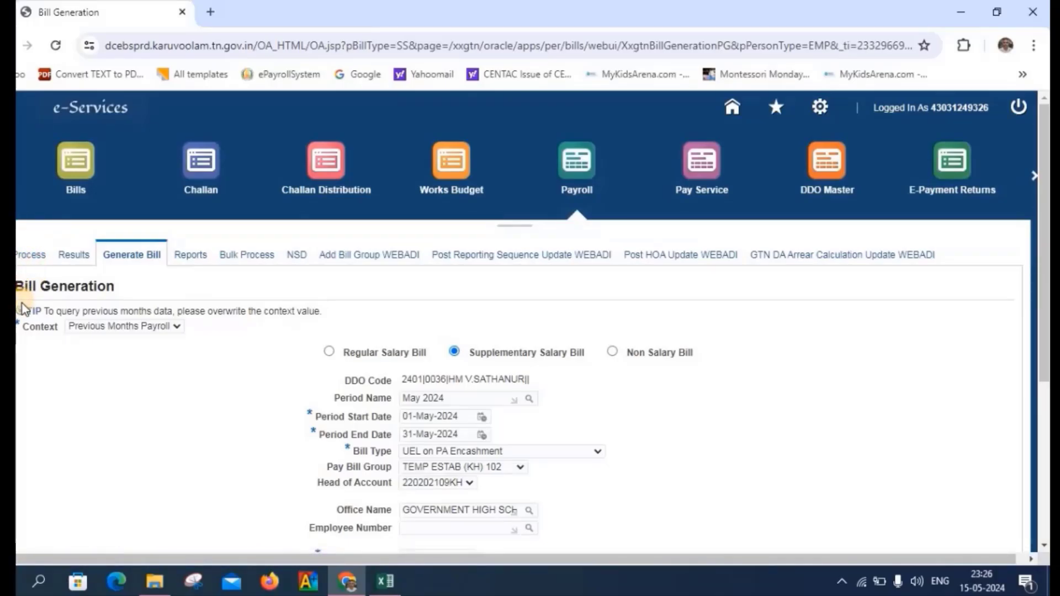
- Search the Bills module for bills with expense type Encashment of UEL on PA
click(75, 188)
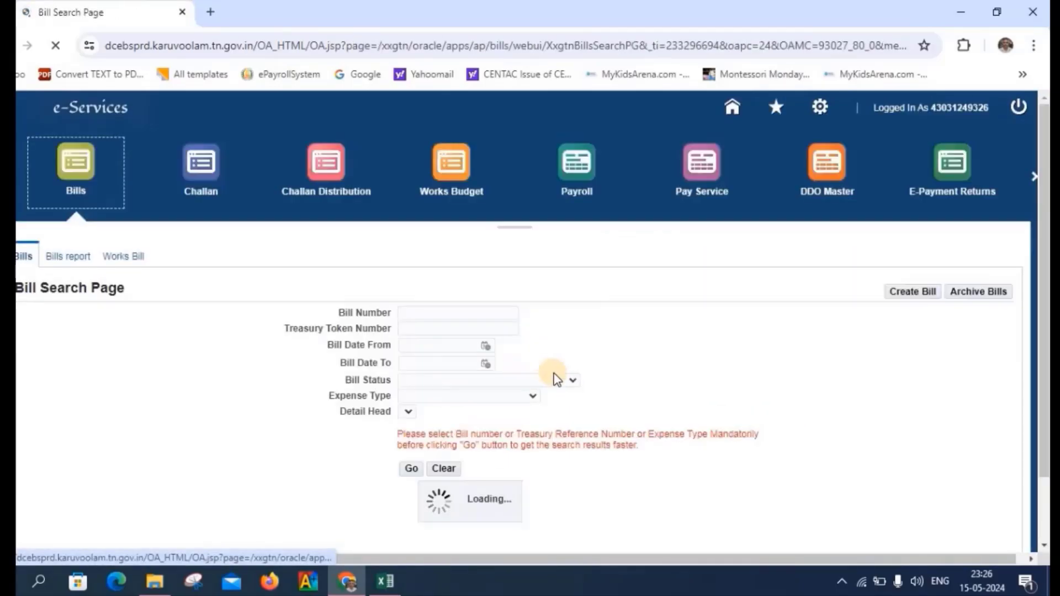
click(525, 398)
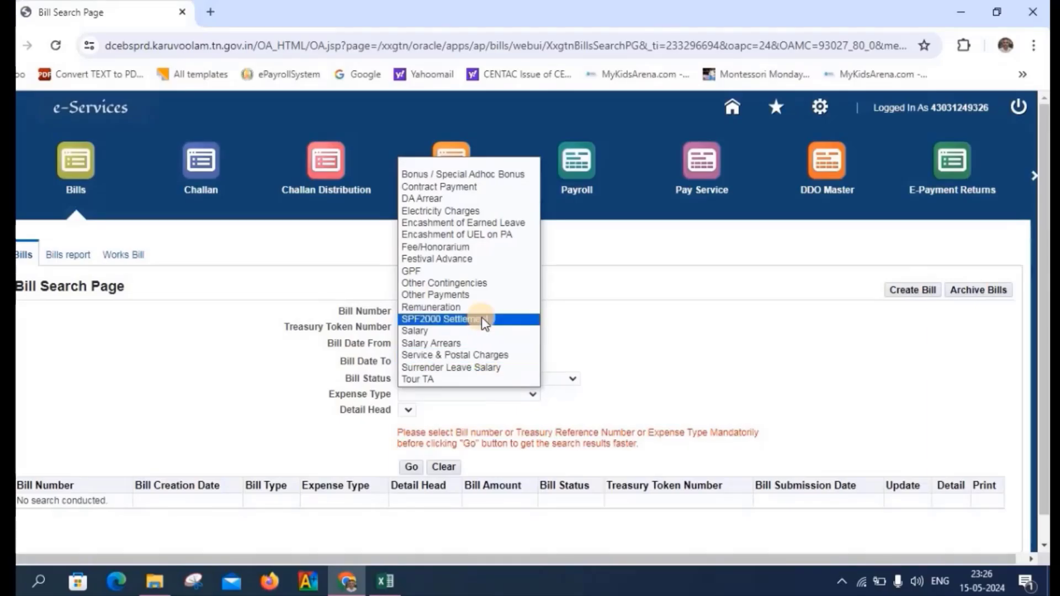
click(485, 236)
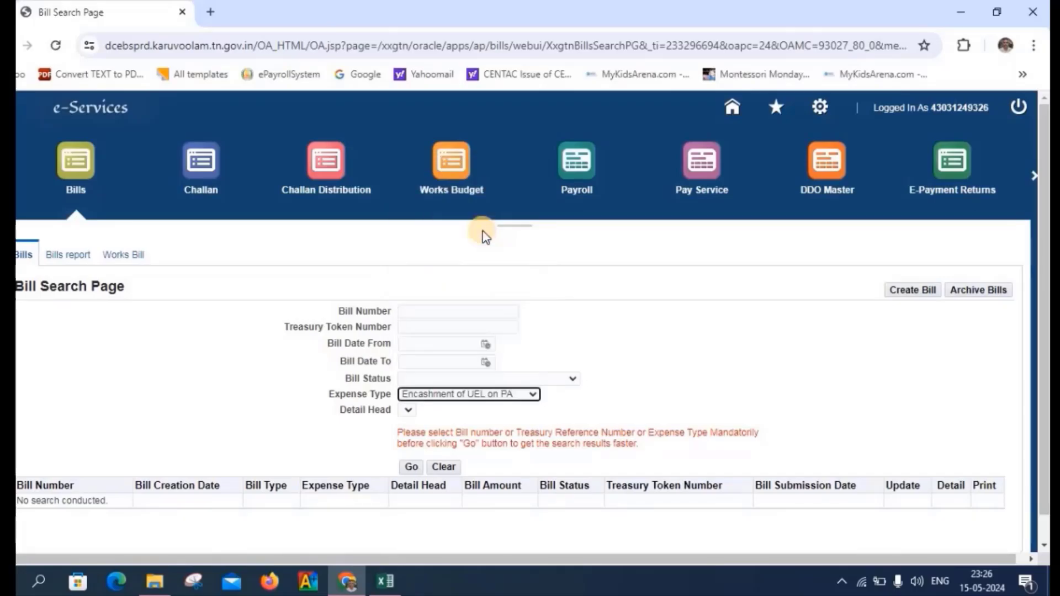
click(412, 468)
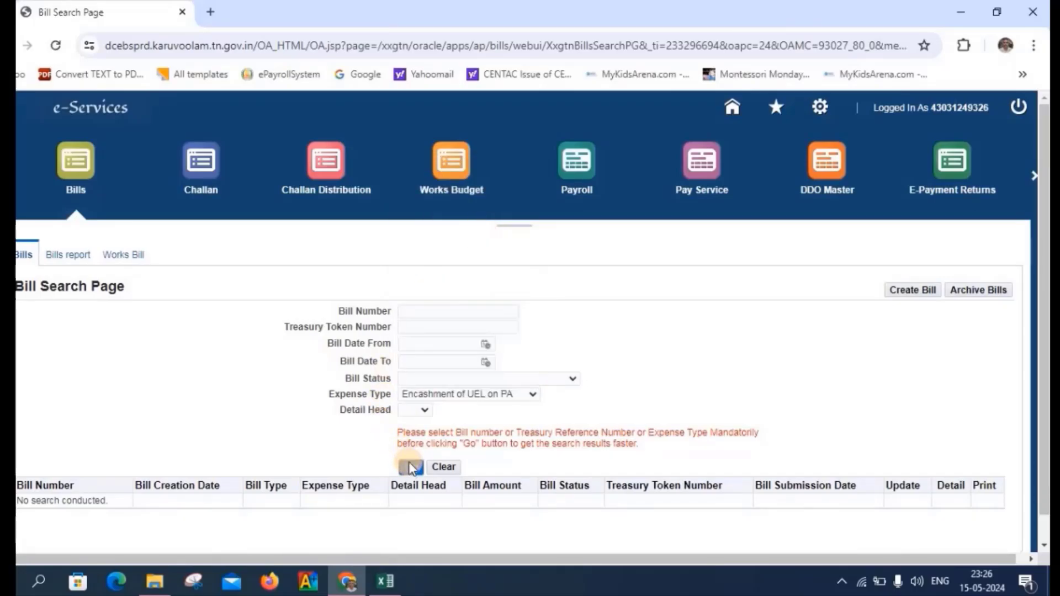